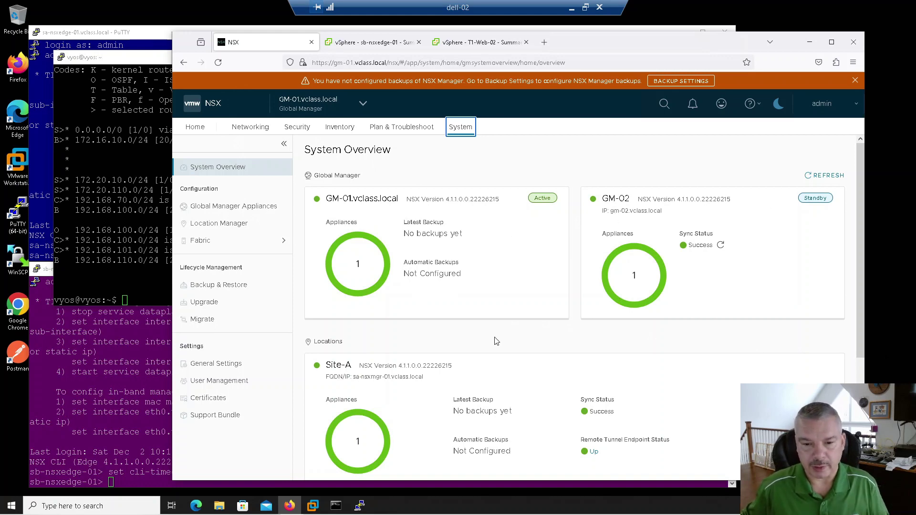
Confirm Site-A and Site-B are synced in the Location Manager, then bring up the vyos terminal.
{"action": "scroll", "coordinate": [497, 337], "scroll_direction": "down", "scroll_amount": 3}
{"action": "scroll", "coordinate": [496, 337], "scroll_direction": "down", "scroll_amount": 1}
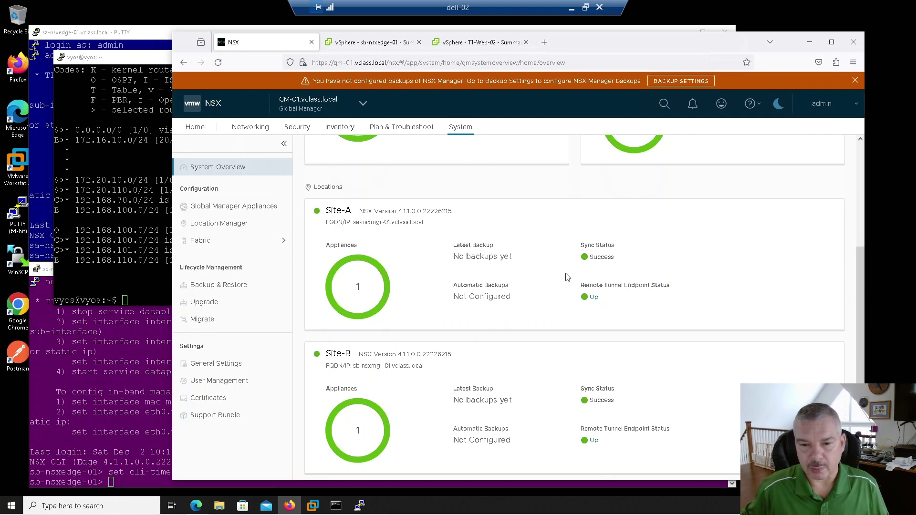
{"action": "scroll", "coordinate": [549, 303], "scroll_direction": "up", "scroll_amount": 3}
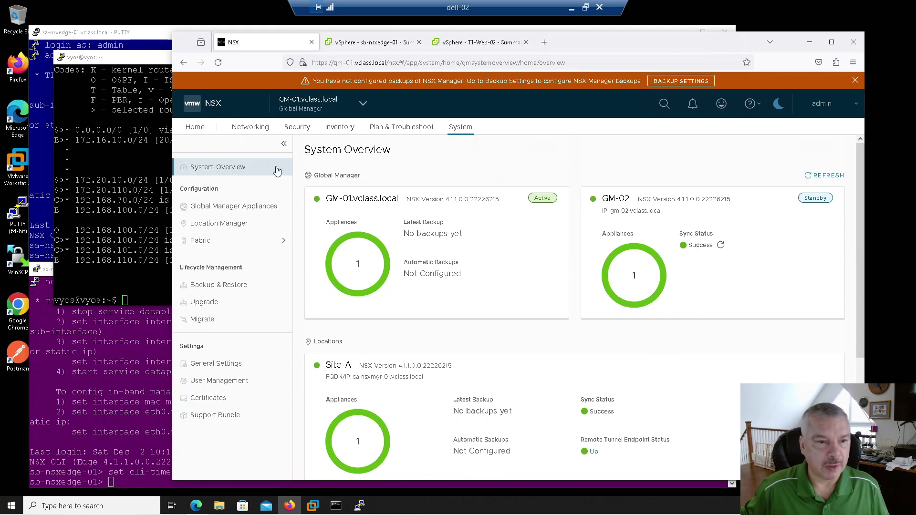
{"action": "left_click", "coordinate": [234, 226]}
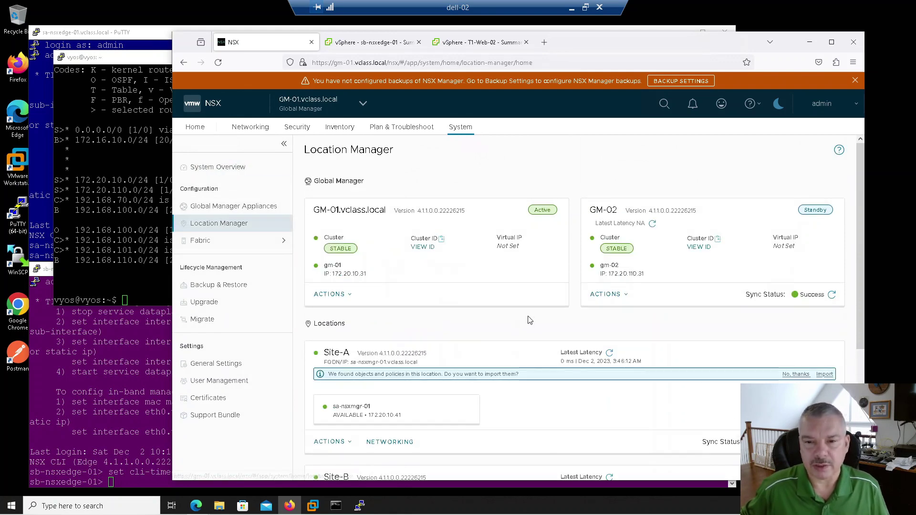
{"action": "scroll", "coordinate": [534, 321], "scroll_direction": "down", "scroll_amount": 2}
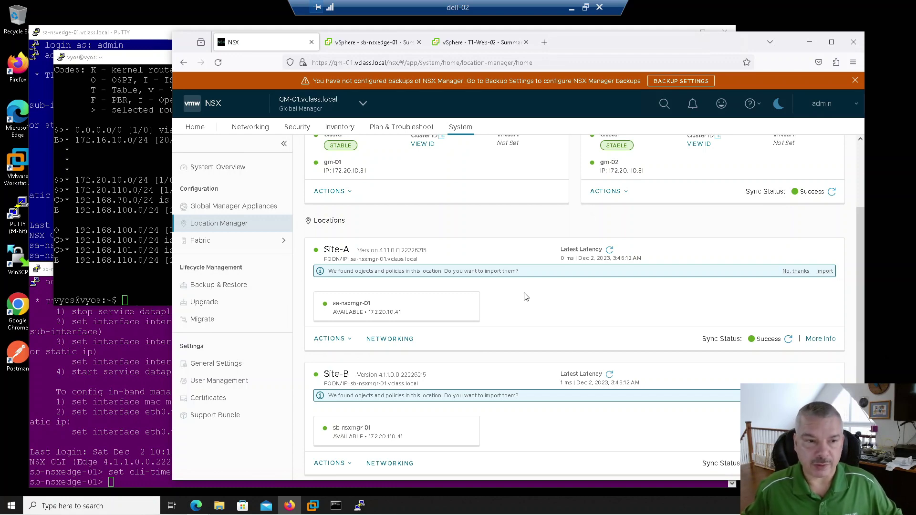
{"action": "left_click", "coordinate": [125, 137]}
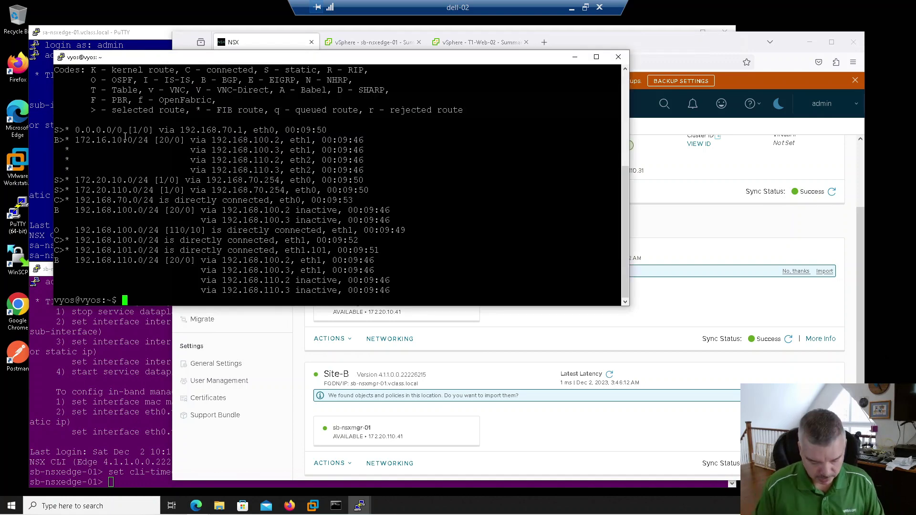
Refresh the vyos routing table with 'show ip route' and highlight 172.16.10.0/24 via 192.168.100.2 and 192.168.100.3.
{"action": "type", "text": "show ip r"}
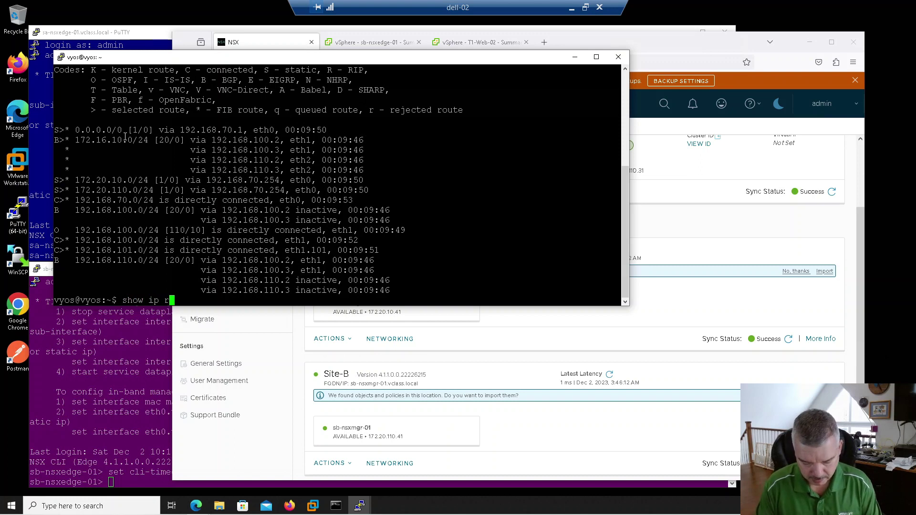
{"action": "type", "text": "oute"}
{"action": "key", "text": "Return"}
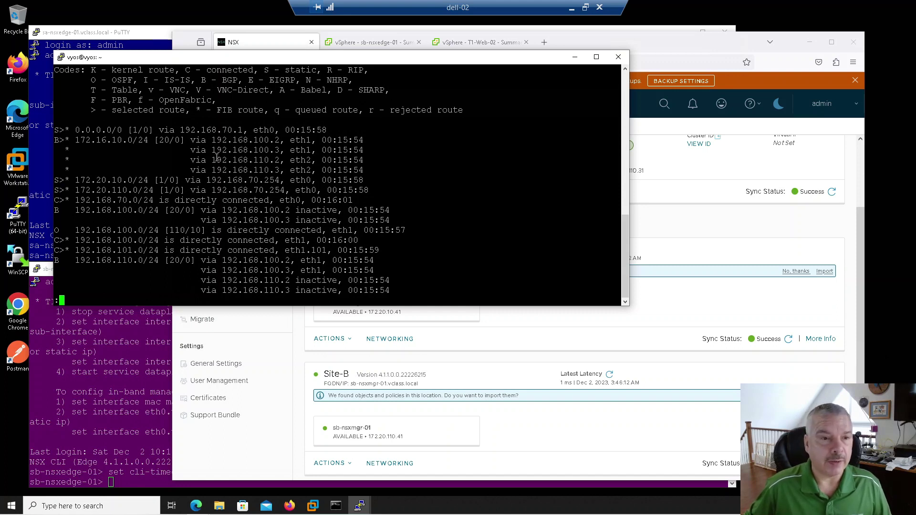
{"action": "left_click_drag", "start_coordinate": [76, 141], "coordinate": [154, 140]}
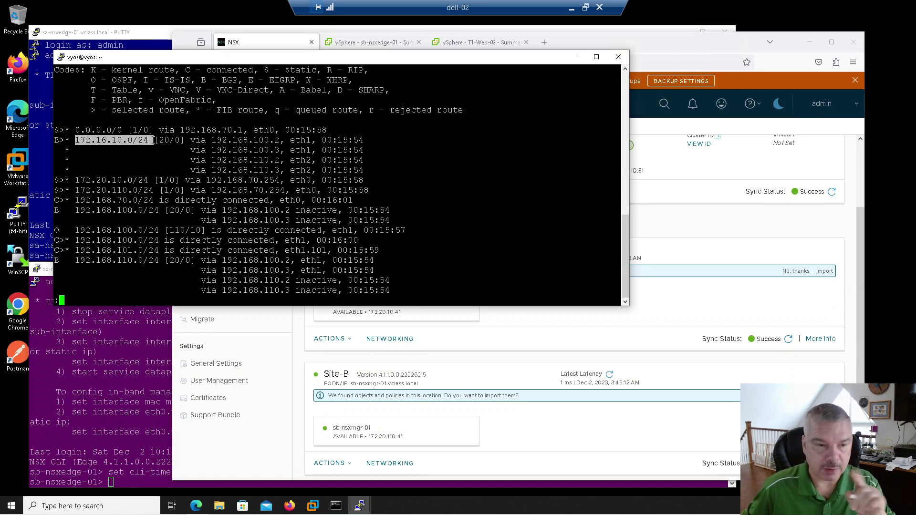
{"action": "left_click", "coordinate": [212, 141]}
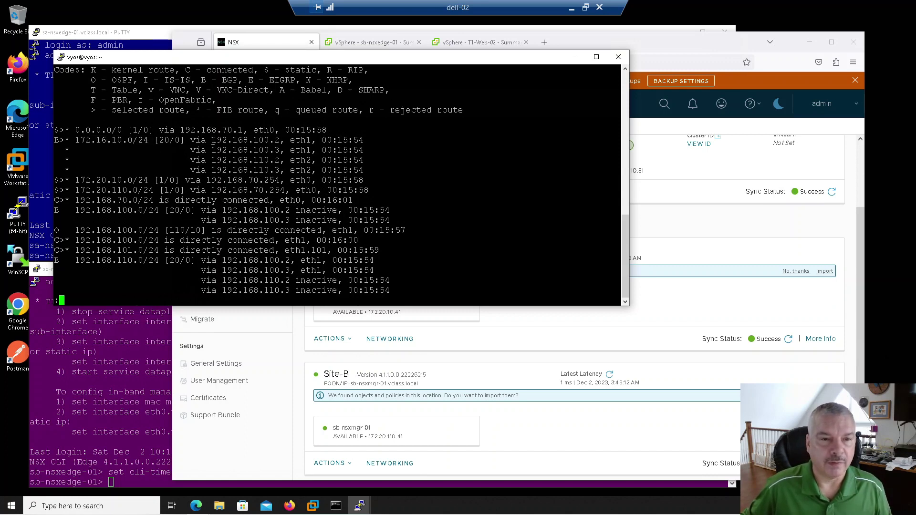
{"action": "left_click_drag", "start_coordinate": [212, 140], "coordinate": [282, 141]}
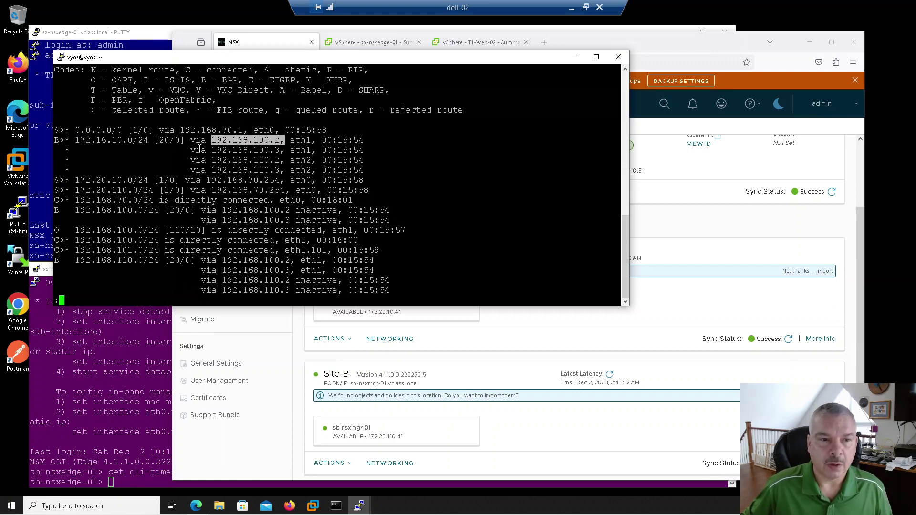
{"action": "left_click_drag", "start_coordinate": [208, 150], "coordinate": [279, 151]}
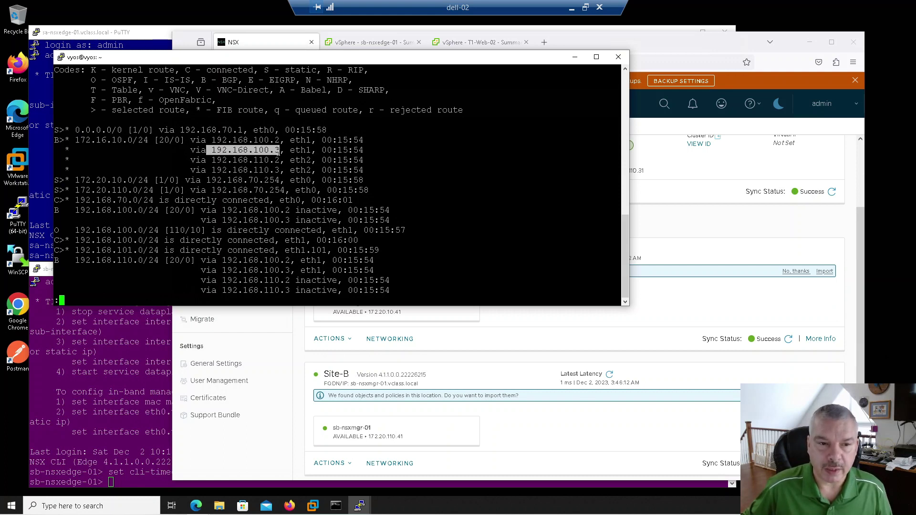
{"action": "left_click_drag", "start_coordinate": [211, 141], "coordinate": [280, 139]}
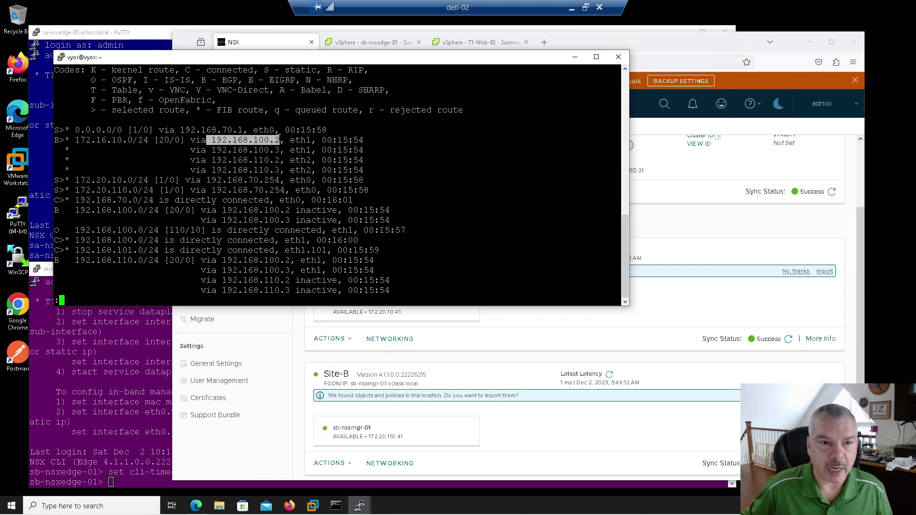
{"action": "left_click_drag", "start_coordinate": [208, 150], "coordinate": [276, 151]}
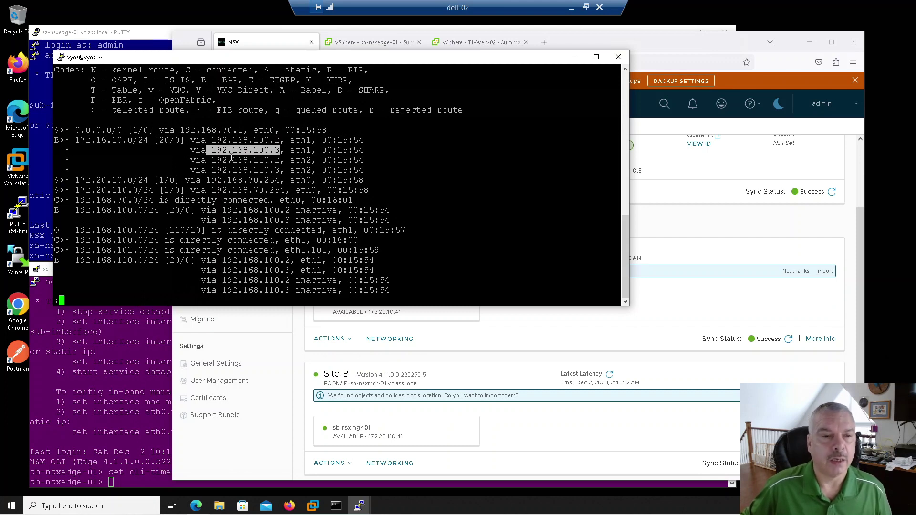
Highlight the remaining next hops 192.168.110.2 and 192.168.110.3, then return to NSX.
{"action": "left_click", "coordinate": [213, 160]}
{"action": "left_click_drag", "start_coordinate": [213, 161], "coordinate": [280, 161]}
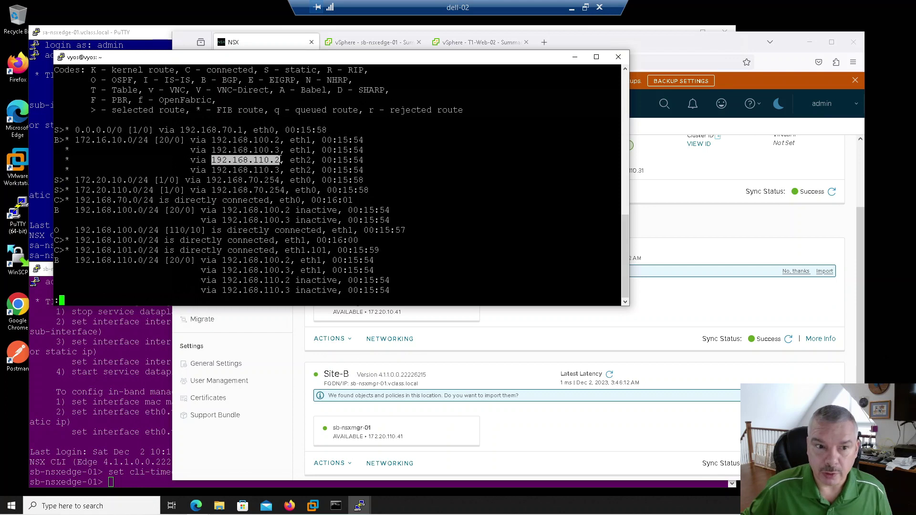
{"action": "left_click_drag", "start_coordinate": [212, 171], "coordinate": [277, 170]}
{"action": "double_click", "coordinate": [230, 159]}
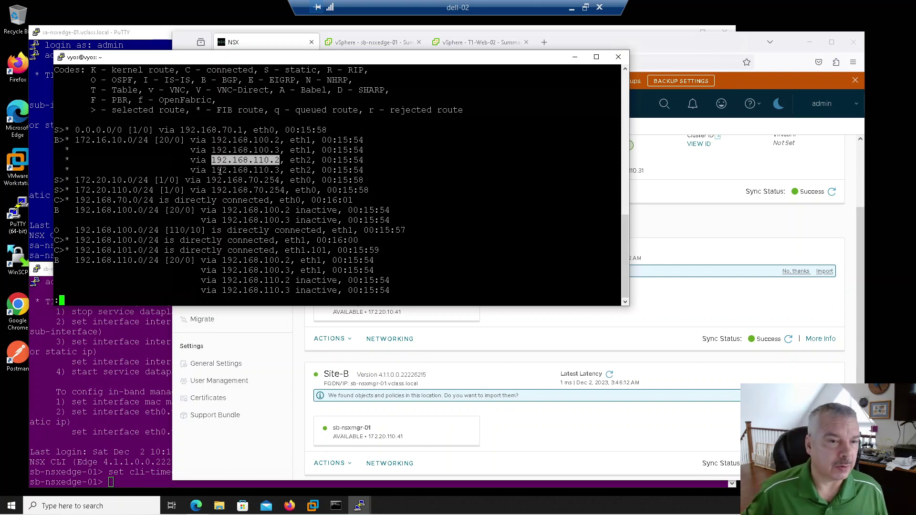
{"action": "left_click_drag", "start_coordinate": [213, 171], "coordinate": [284, 172]}
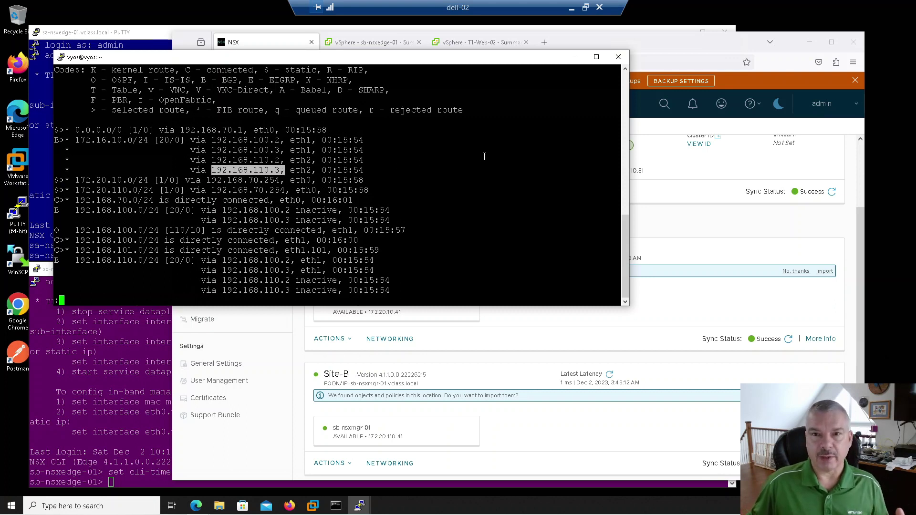
{"action": "left_click", "coordinate": [669, 47]}
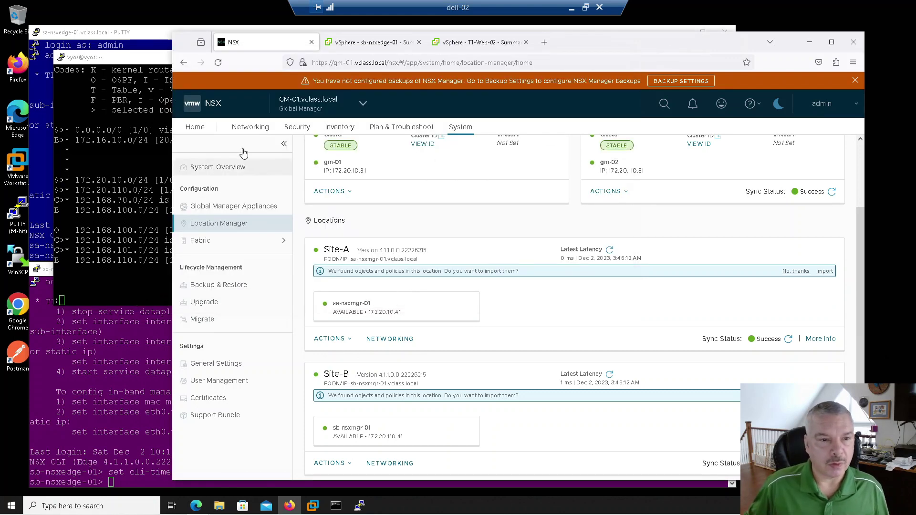
Check To-GW's locations (Site-A primary, Site-B secondary), then go to the Tier-1 Gateways list.
{"action": "left_click", "coordinate": [250, 128]}
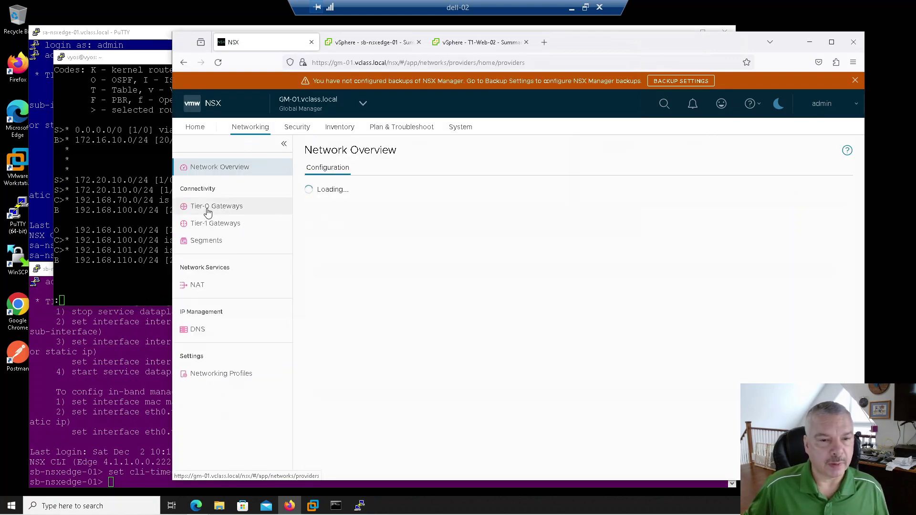
{"action": "left_click", "coordinate": [209, 207]}
{"action": "left_click", "coordinate": [333, 233]}
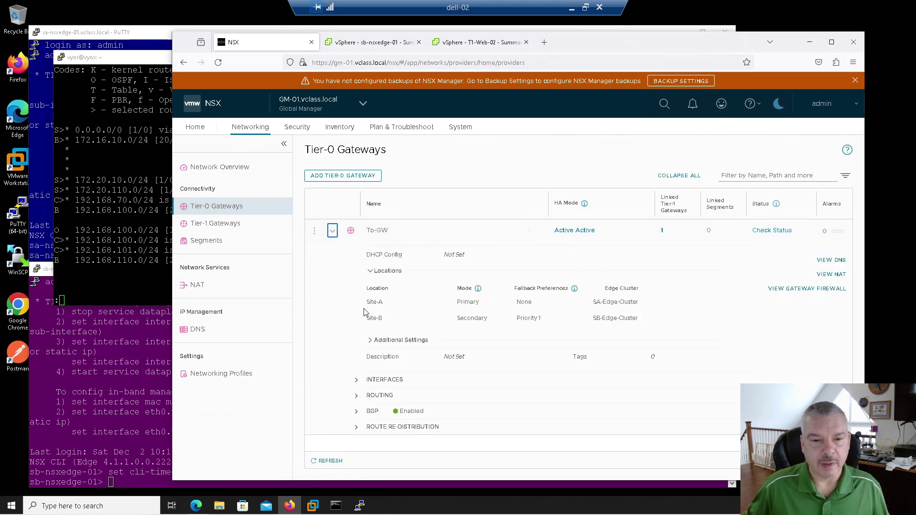
{"action": "left_click_drag", "start_coordinate": [370, 303], "coordinate": [488, 302]}
{"action": "left_click_drag", "start_coordinate": [366, 318], "coordinate": [530, 319]}
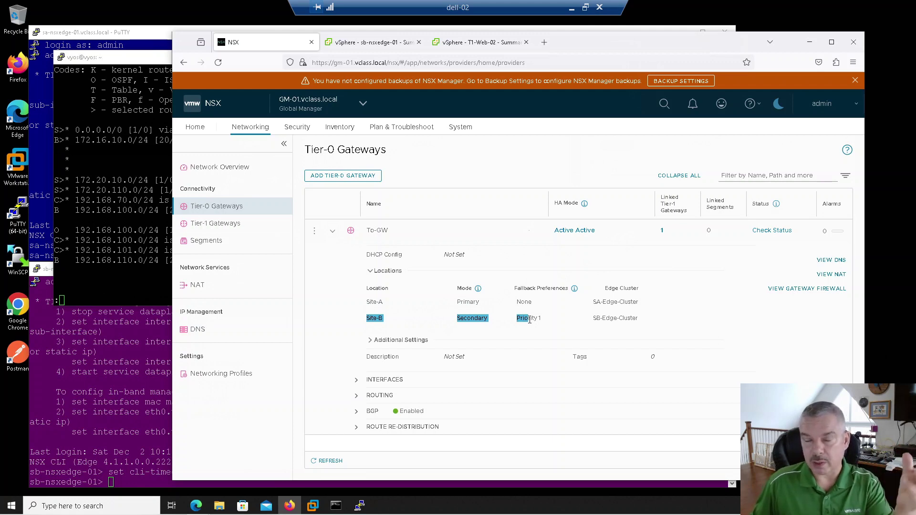
{"action": "left_click", "coordinate": [329, 232]}
{"action": "left_click", "coordinate": [211, 224]}
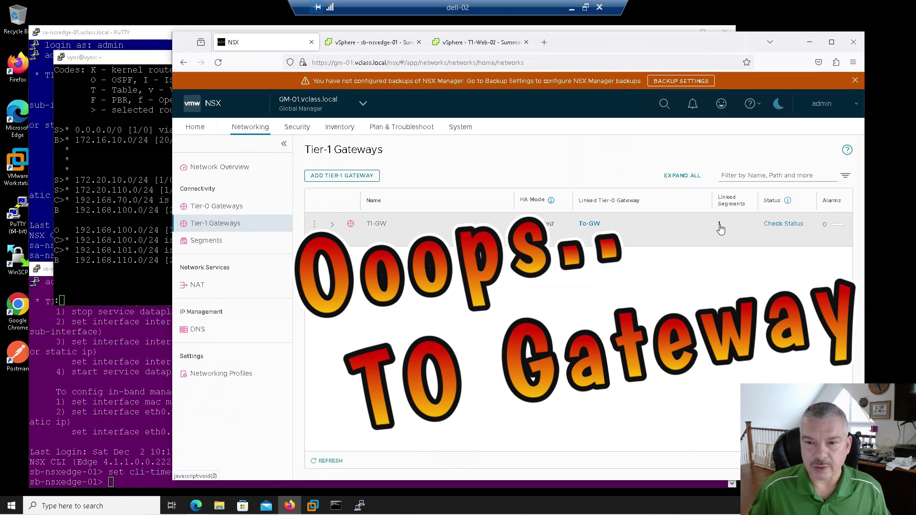
{"action": "left_click", "coordinate": [720, 225]}
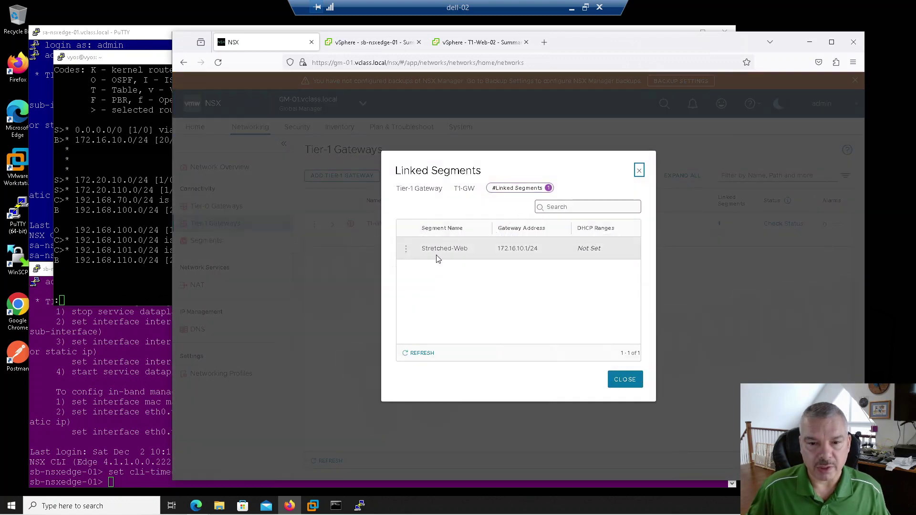
{"action": "left_click", "coordinate": [625, 381]}
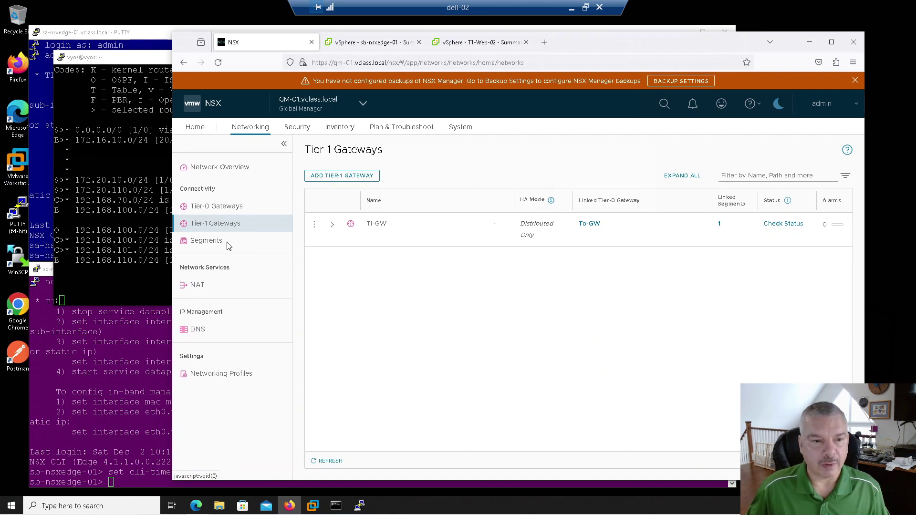
{"action": "left_click", "coordinate": [208, 240]}
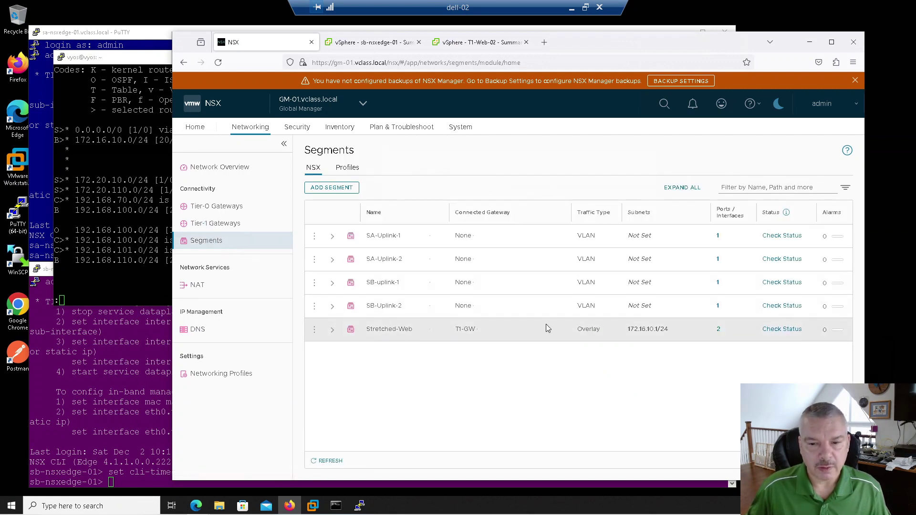
{"action": "left_click", "coordinate": [719, 330]}
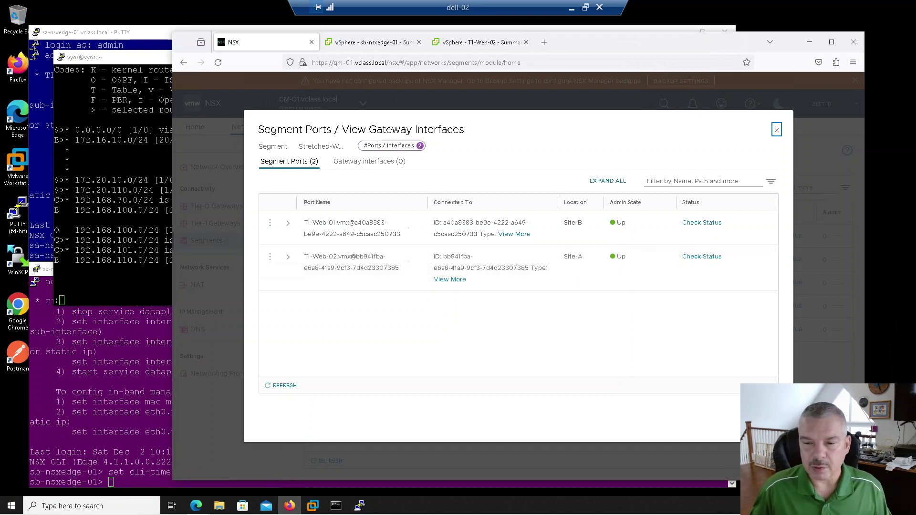
{"action": "key", "text": "Escape"}
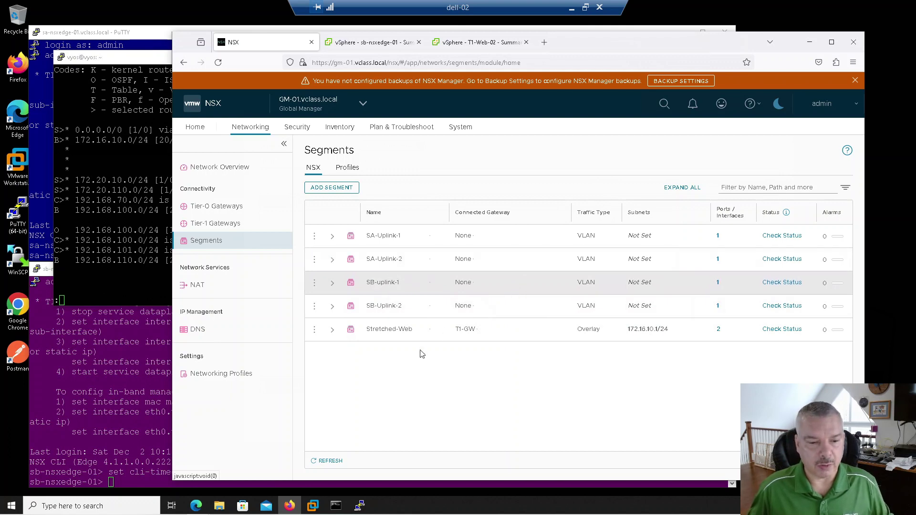
Ping 172.16.10.11 from Command Prompt and confirm 0% packet loss.
{"action": "left_click", "coordinate": [336, 506]}
{"action": "left_click", "coordinate": [357, 193]}
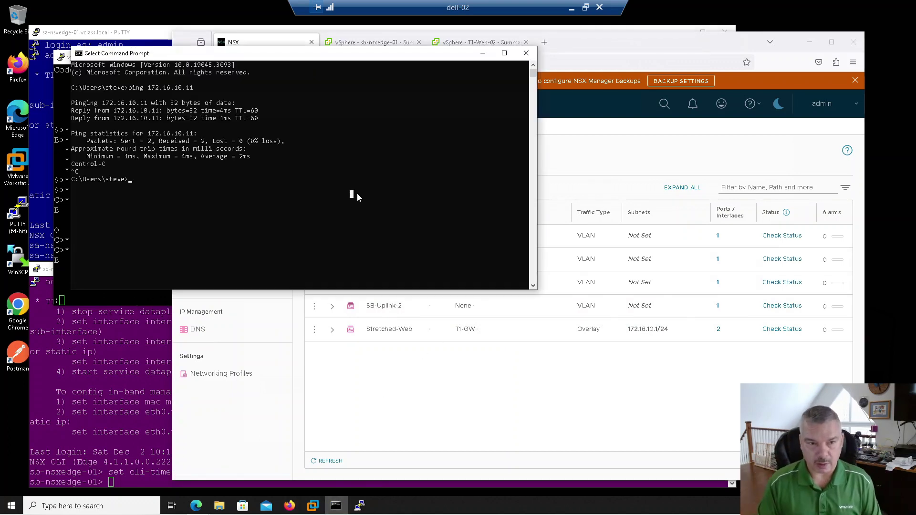
{"action": "type", "text": "ping 172.16.10.11"}
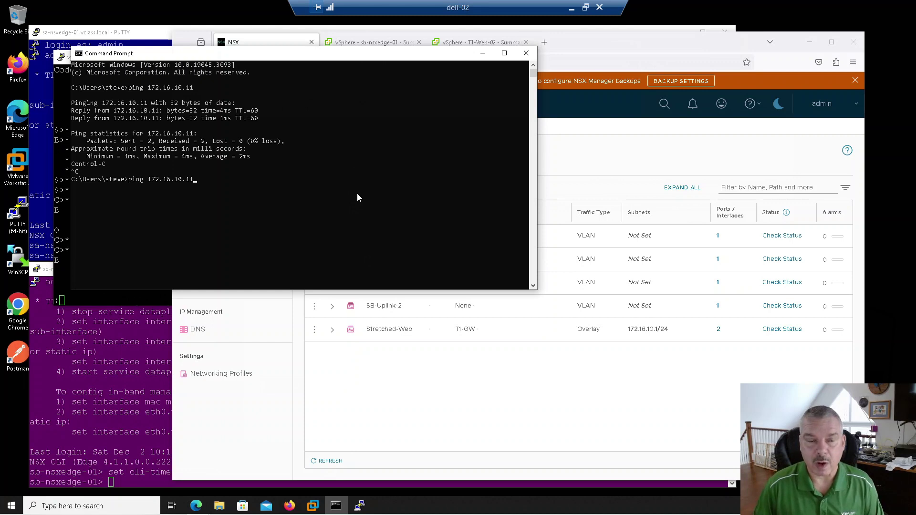
{"action": "key", "text": "Return"}
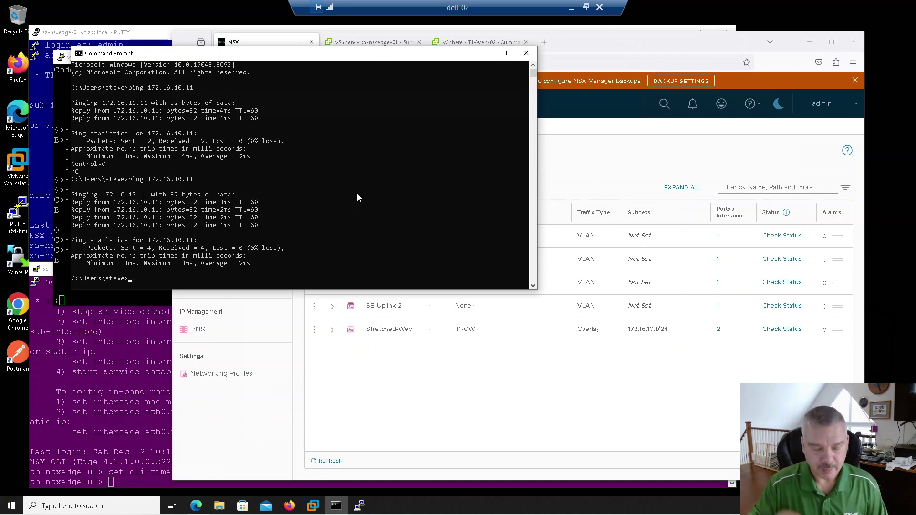
Trace the route to 172.16.10.11, fixing the mistyped 'tracerte', via 192.168.110.3 and 100.64.0.1.
{"action": "type", "text": "tracer"}
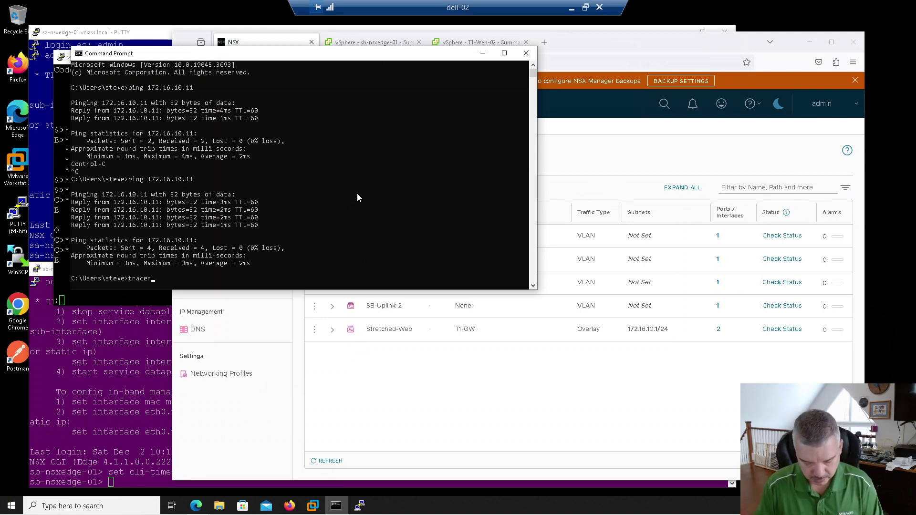
{"action": "type", "text": "te 172.16.1"}
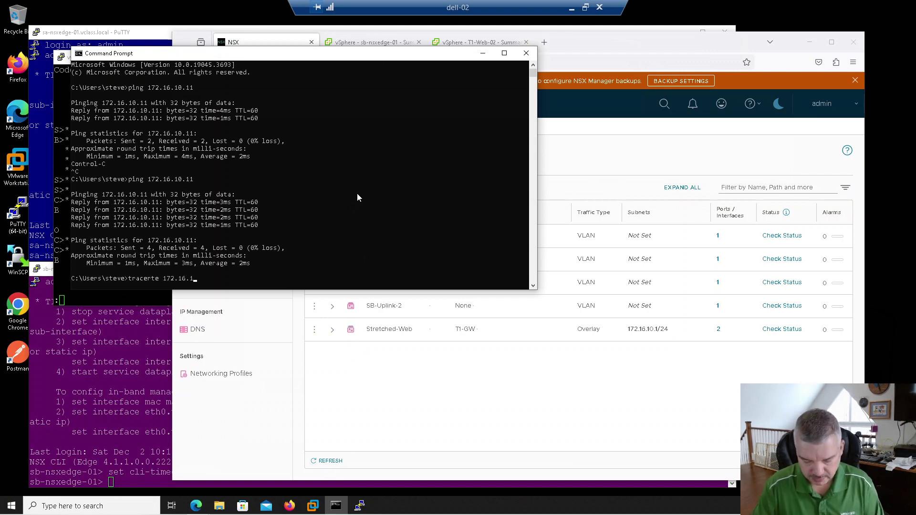
{"action": "type", "text": "0.11"}
{"action": "key", "text": "Return"}
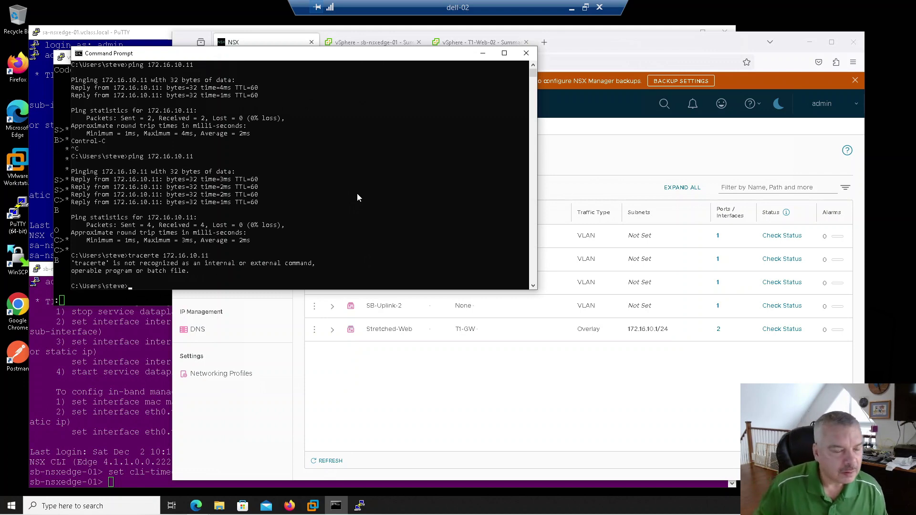
{"action": "key", "text": "Up"}
{"action": "key", "text": "Left"}
{"action": "key", "text": "Left"}
{"action": "key", "text": "Left"}
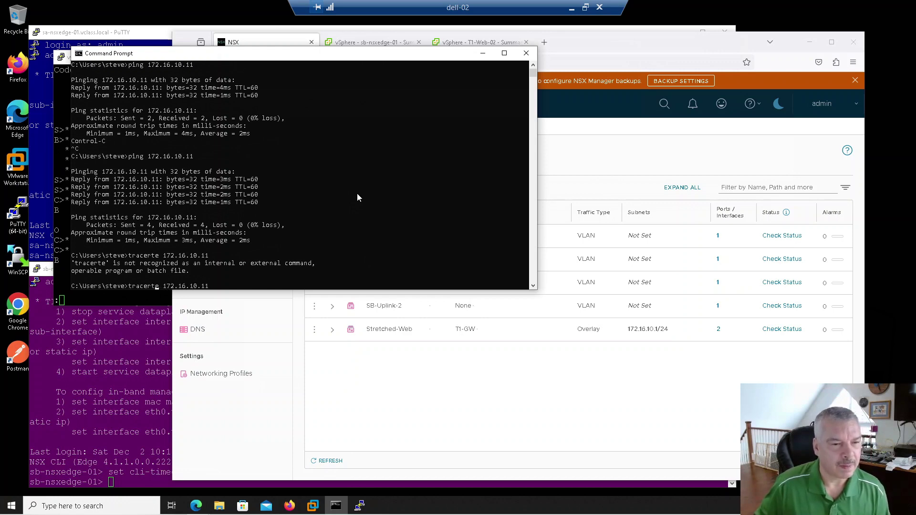
{"action": "key", "text": "Delete"}
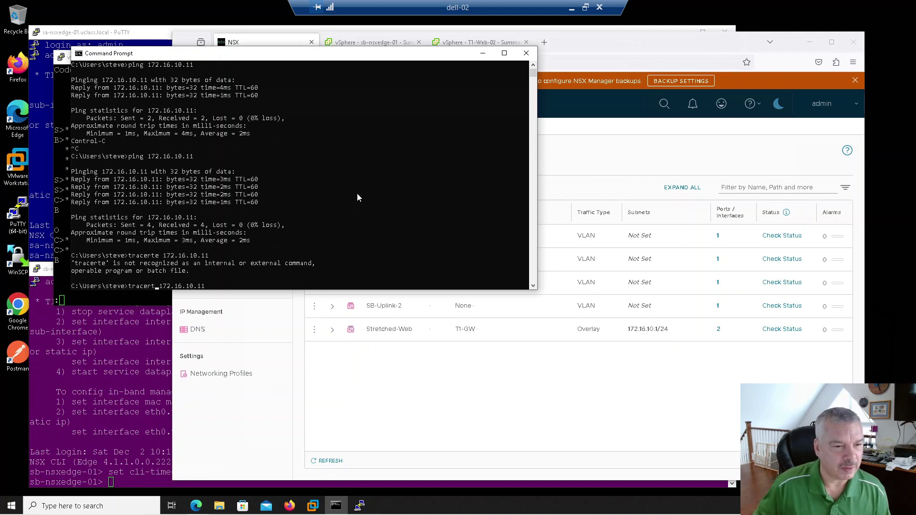
{"action": "key", "text": "Return"}
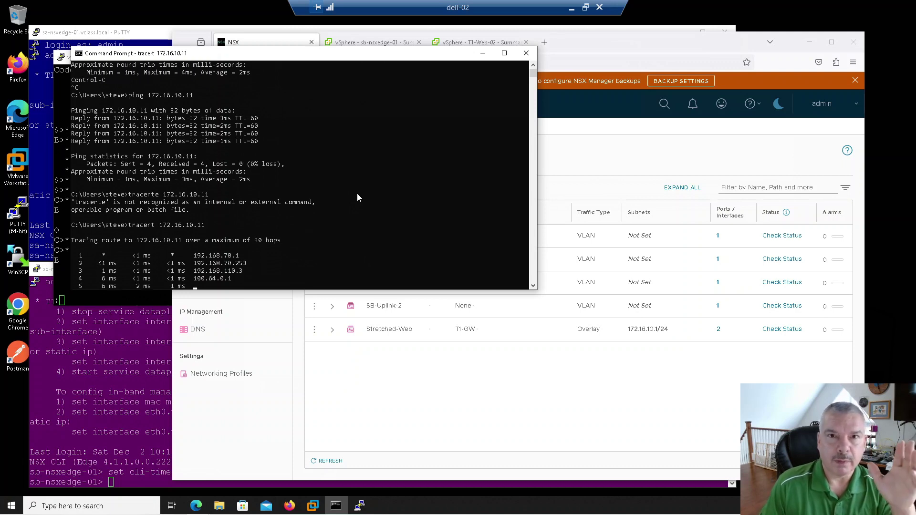
{"action": "left_click", "coordinate": [38, 174]}
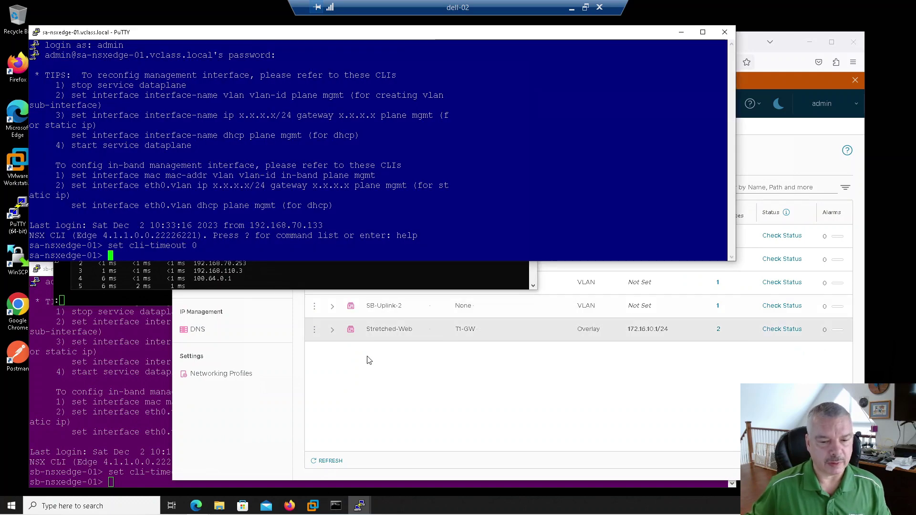
{"action": "mouse_move", "coordinate": [359, 506]}
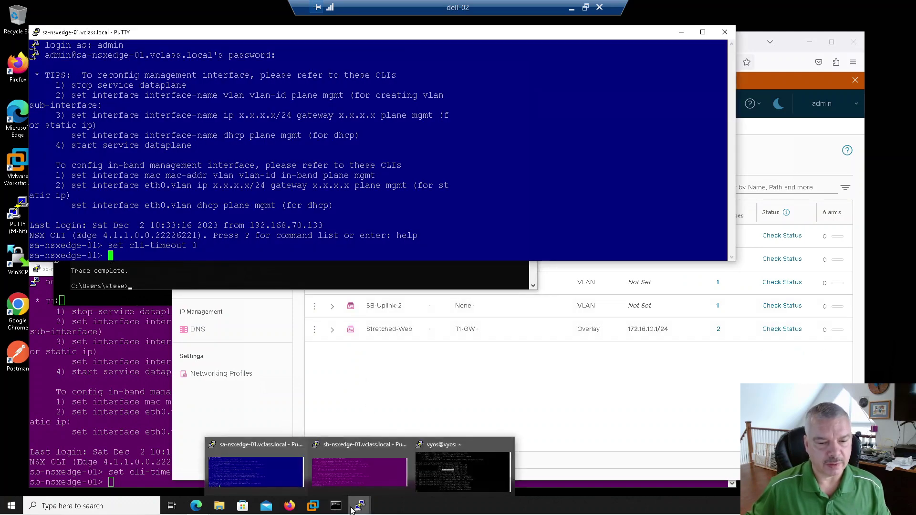
{"action": "left_click", "coordinate": [470, 477]}
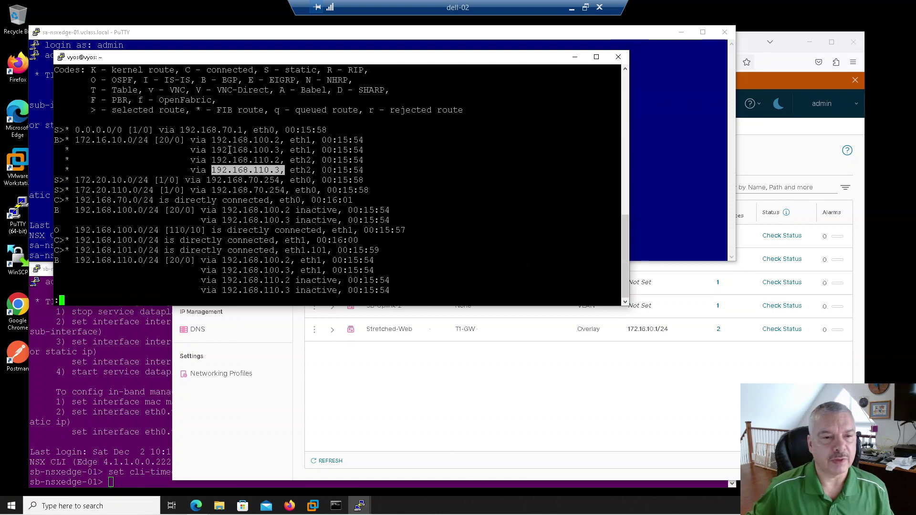
Highlight the four 172.16.10.0/24 routes and next hops on vyos, then return to NSX Segments.
{"action": "left_click_drag", "start_coordinate": [75, 140], "coordinate": [280, 170]}
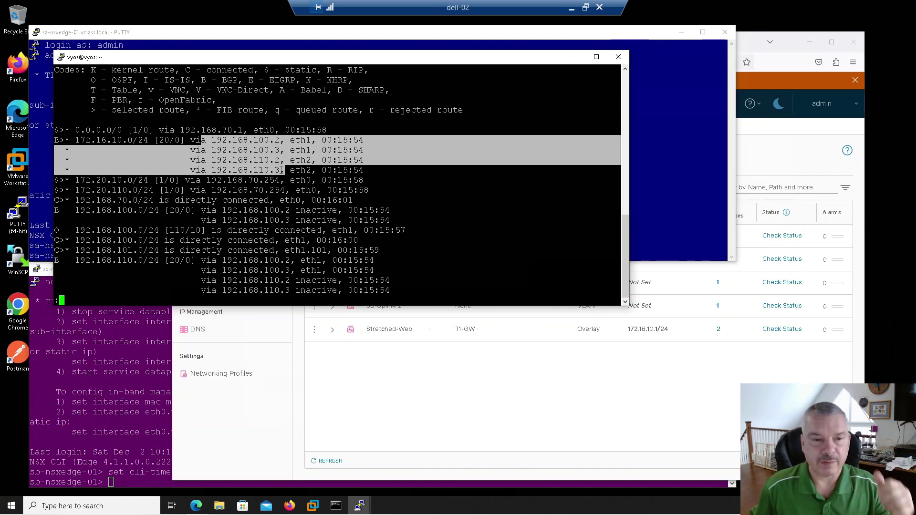
{"action": "left_click", "coordinate": [399, 176]}
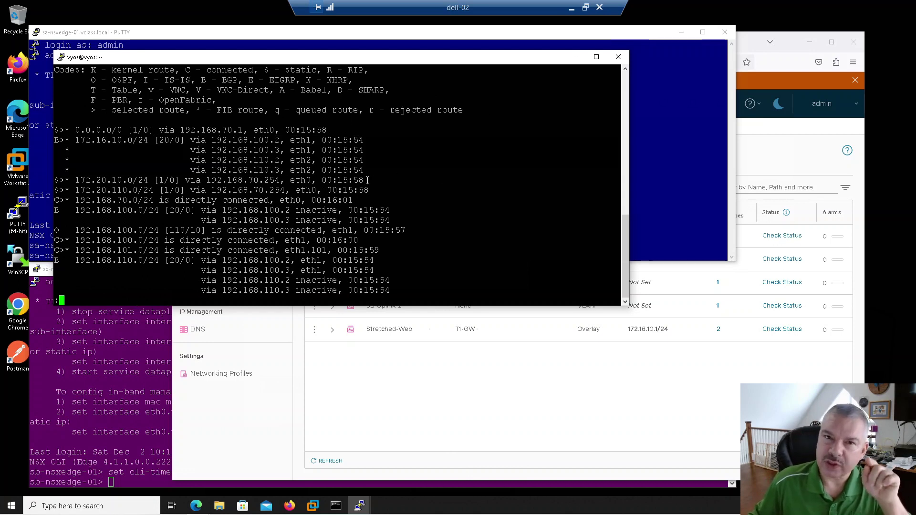
{"action": "left_click", "coordinate": [373, 382]}
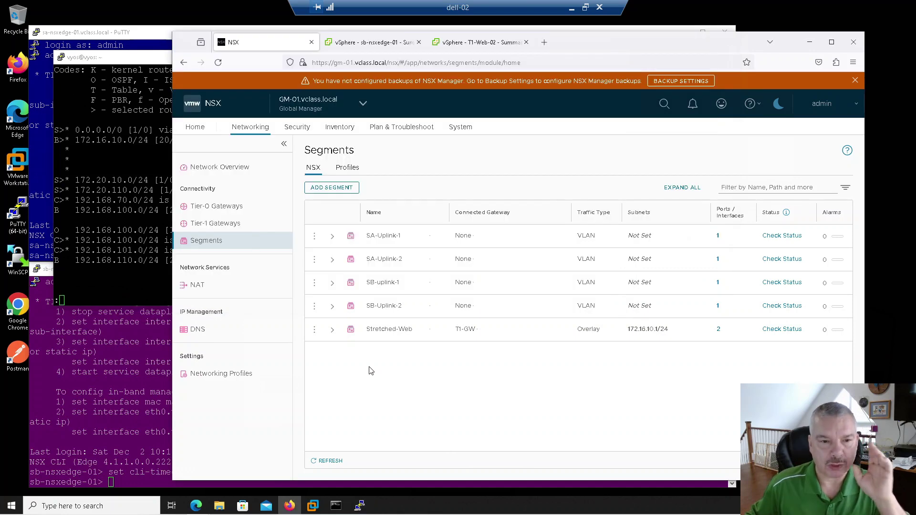
Edit T1-GW to Active Standby HA mode, keeping ROUTING pool allocation size.
{"action": "left_click", "coordinate": [218, 225]}
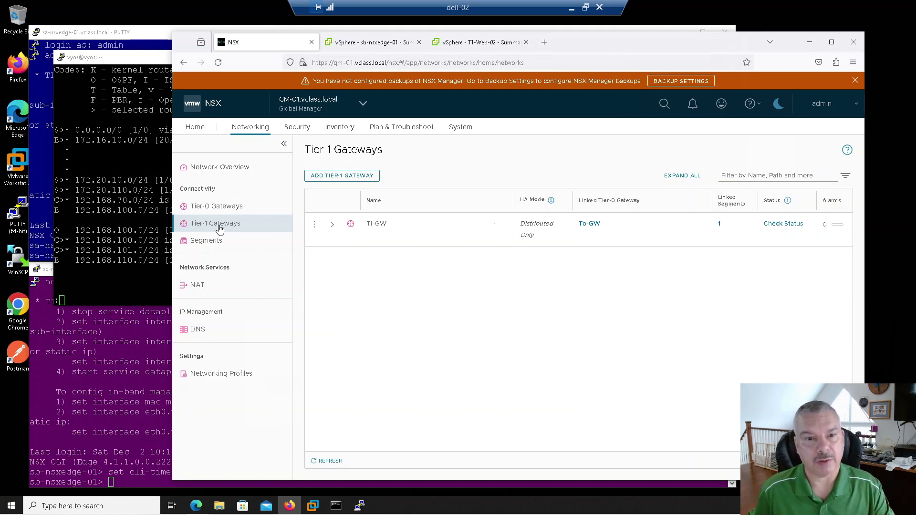
{"action": "left_click", "coordinate": [313, 227]}
{"action": "left_click", "coordinate": [340, 200]}
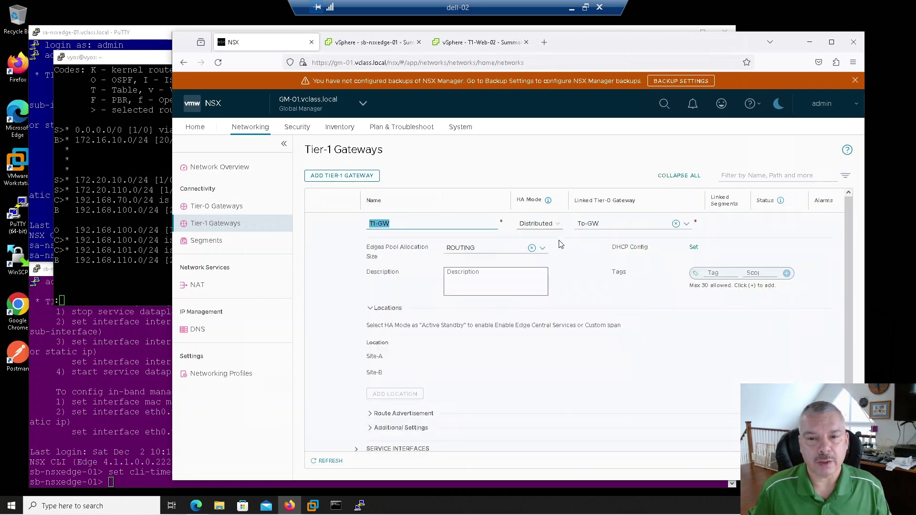
{"action": "left_click", "coordinate": [555, 225]}
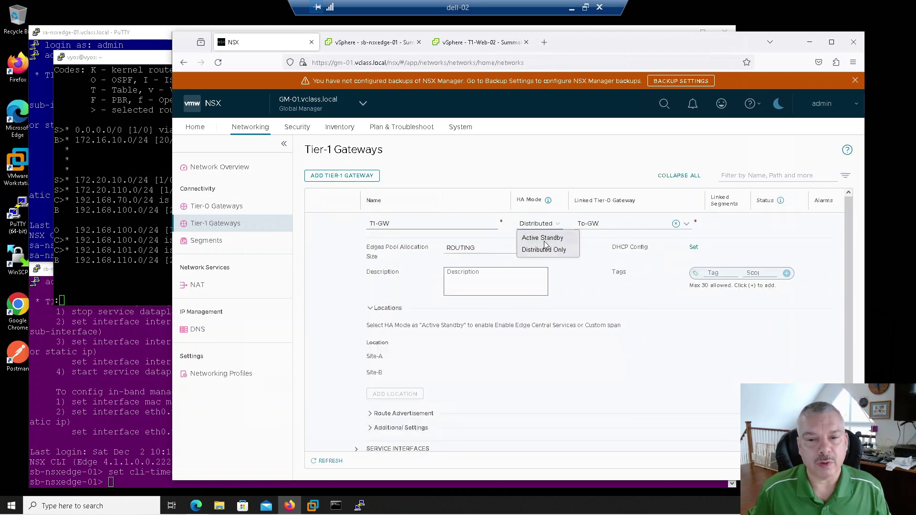
{"action": "left_click", "coordinate": [545, 239]}
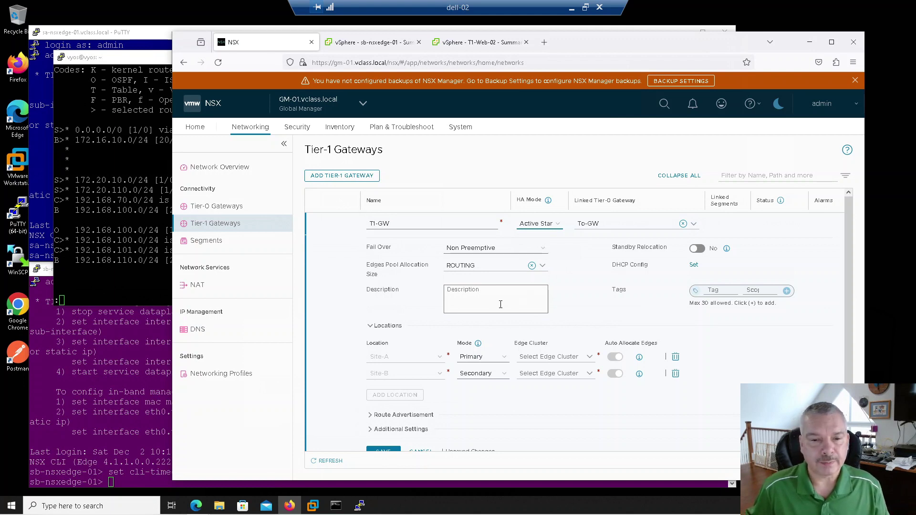
{"action": "left_click", "coordinate": [472, 269]}
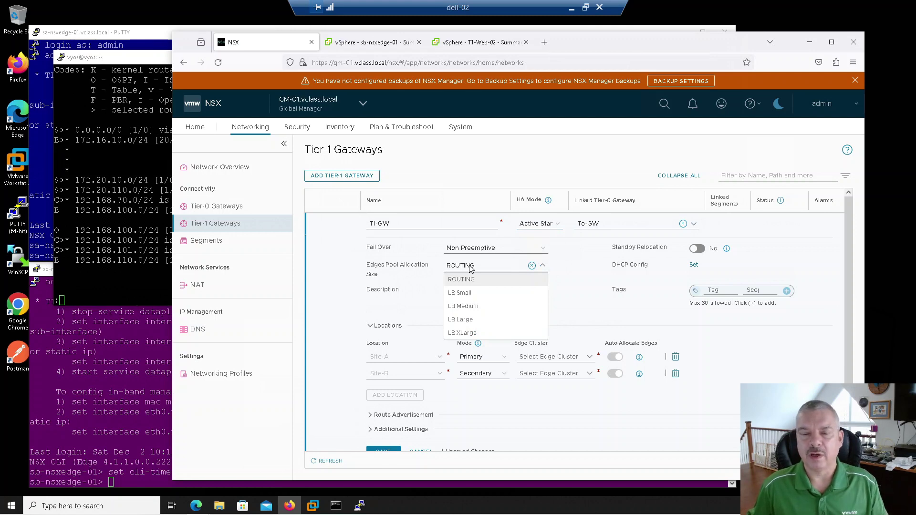
{"action": "left_click", "coordinate": [458, 267]}
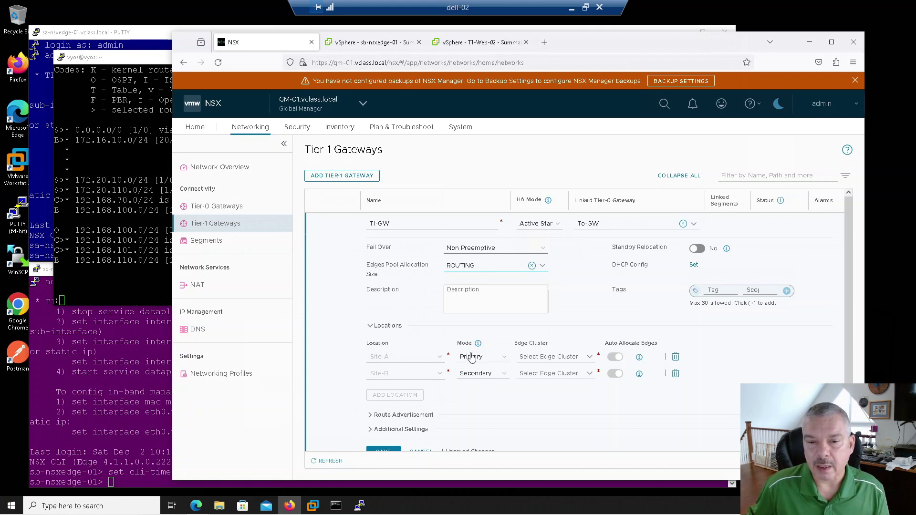
{"action": "left_click", "coordinate": [547, 357]}
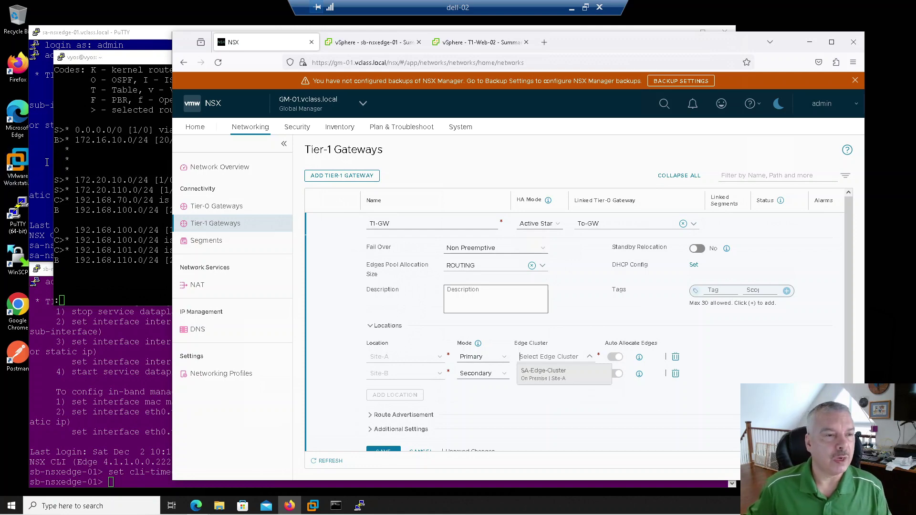
{"action": "left_click", "coordinate": [46, 162]}
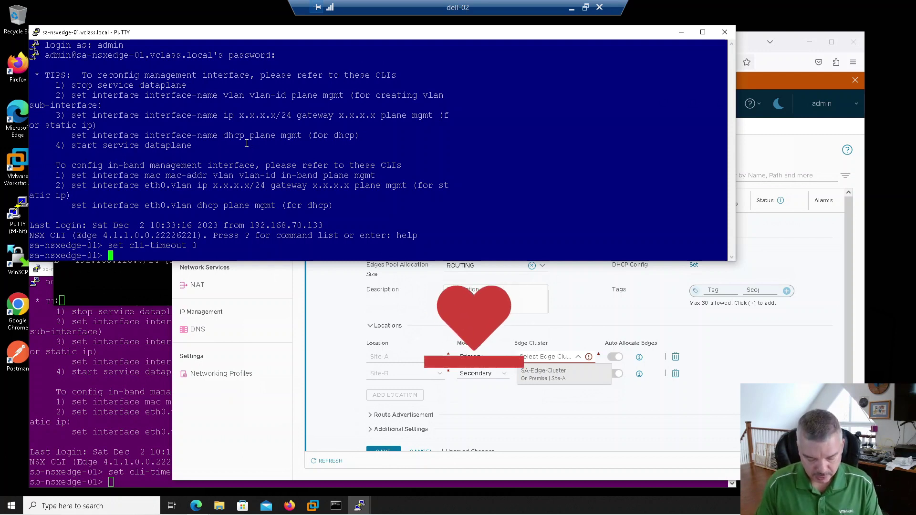
Run 'get logical-router' on sa-nsxedge-01 and note DR-T1-GW, DR-To-GW and SR-To-GW, but no SR-T1-GW.
{"action": "type", "text": "get logi"}
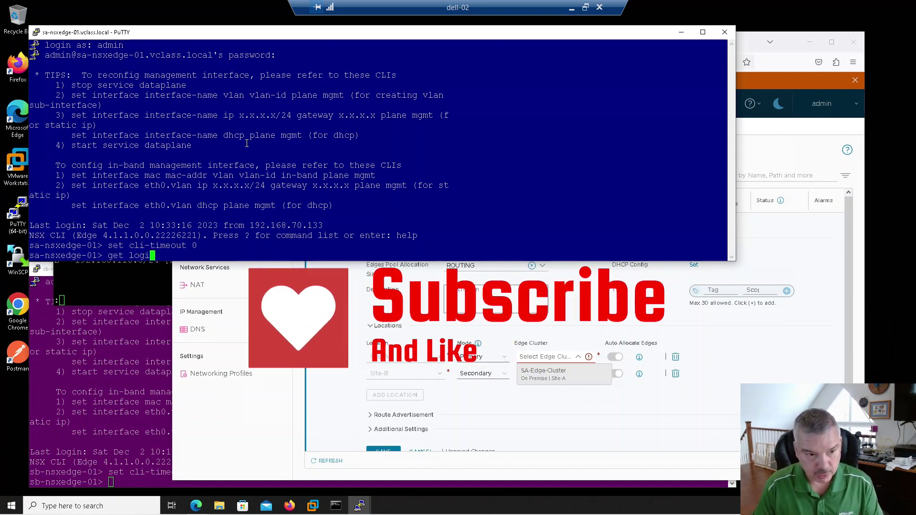
{"action": "type", "text": "cal-router"}
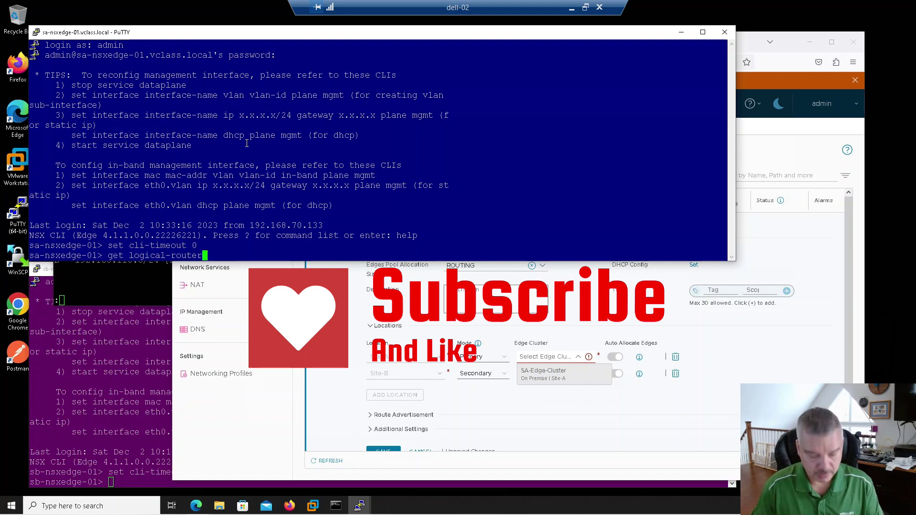
{"action": "key", "text": "Return"}
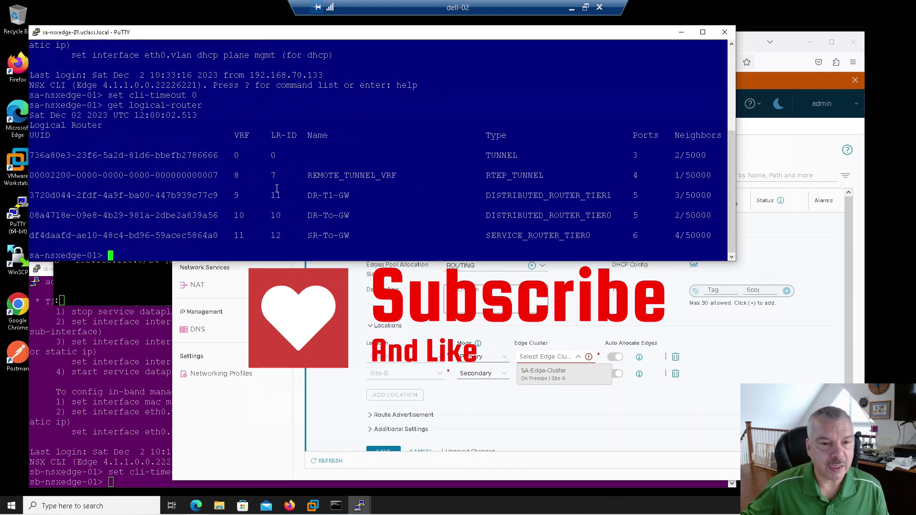
{"action": "double_click", "coordinate": [318, 195]}
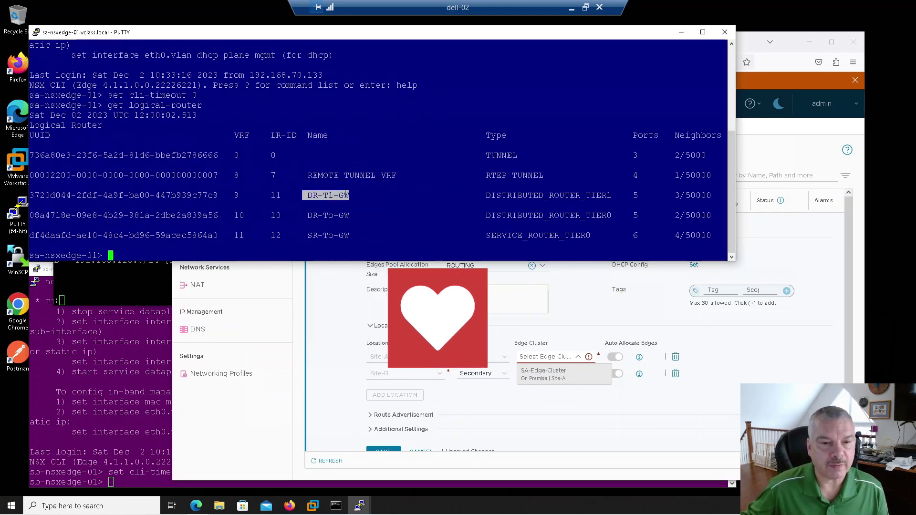
{"action": "left_click_drag", "start_coordinate": [308, 216], "coordinate": [349, 238]}
{"action": "left_click_drag", "start_coordinate": [225, 235], "coordinate": [244, 236]}
{"action": "left_click_drag", "start_coordinate": [309, 236], "coordinate": [347, 235]}
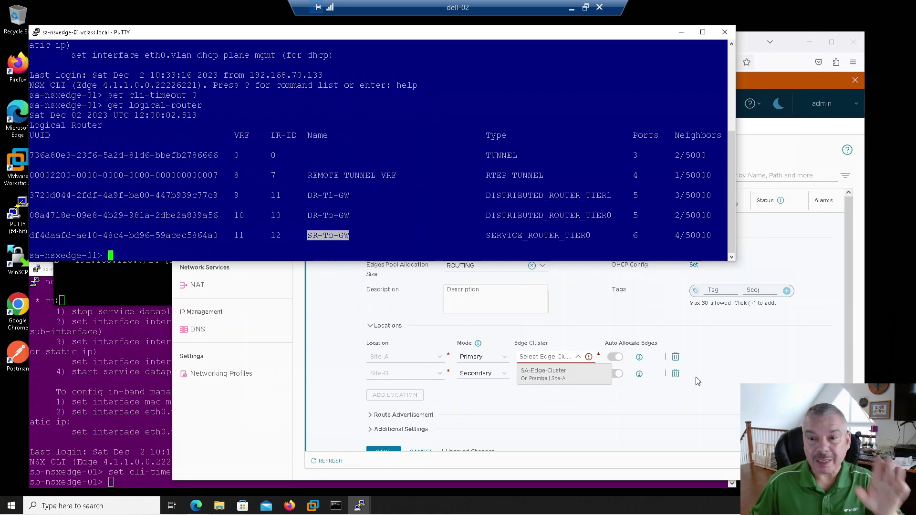
{"action": "left_click", "coordinate": [846, 317]}
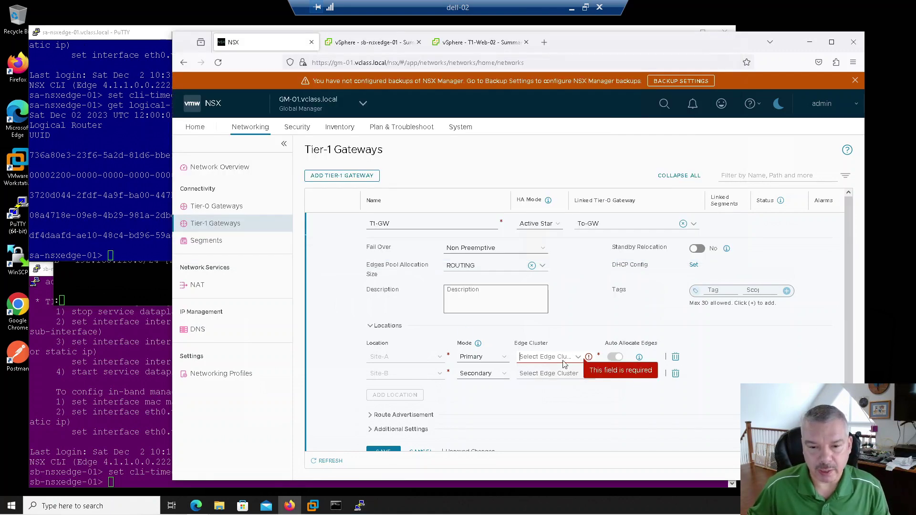
Assign SA-Edge-Cluster to Site-A and SB-Edge-Cluster to Site-B, then save T1-GW.
{"action": "left_click", "coordinate": [576, 358]}
{"action": "left_click", "coordinate": [541, 381]}
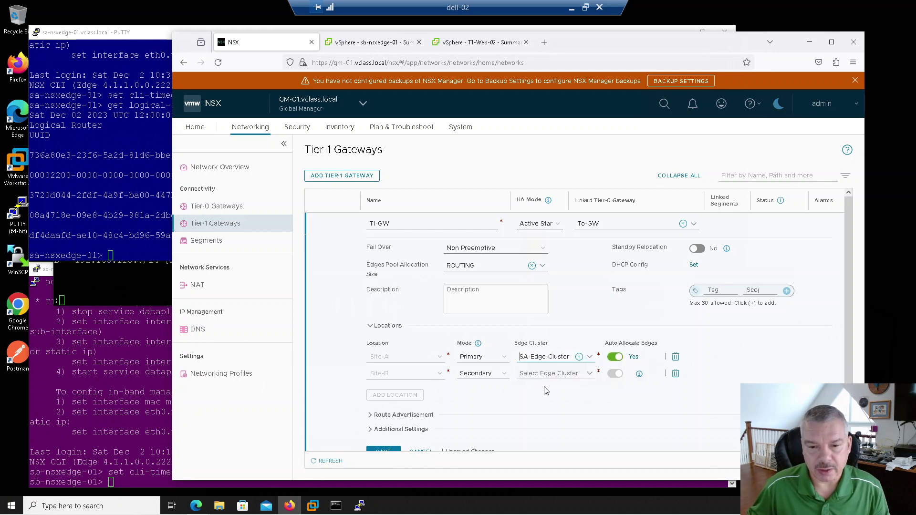
{"action": "left_click", "coordinate": [577, 378]}
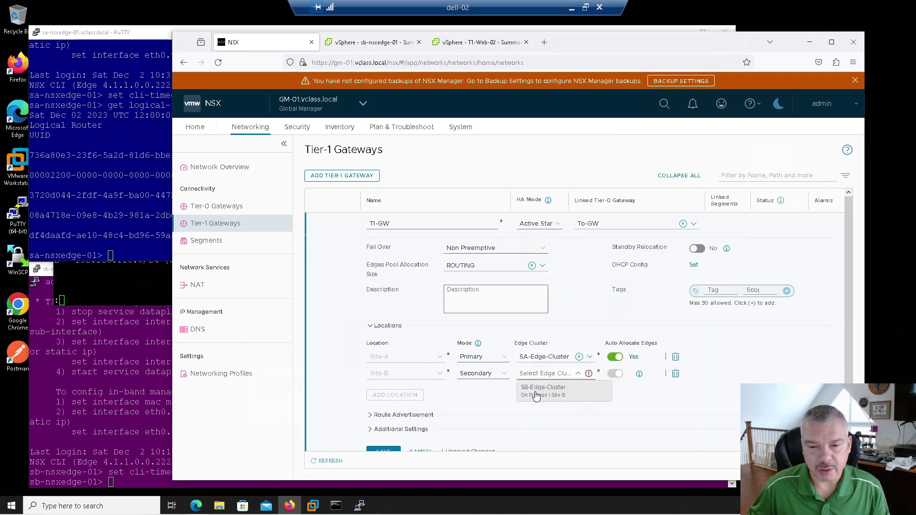
{"action": "left_click", "coordinate": [533, 393]}
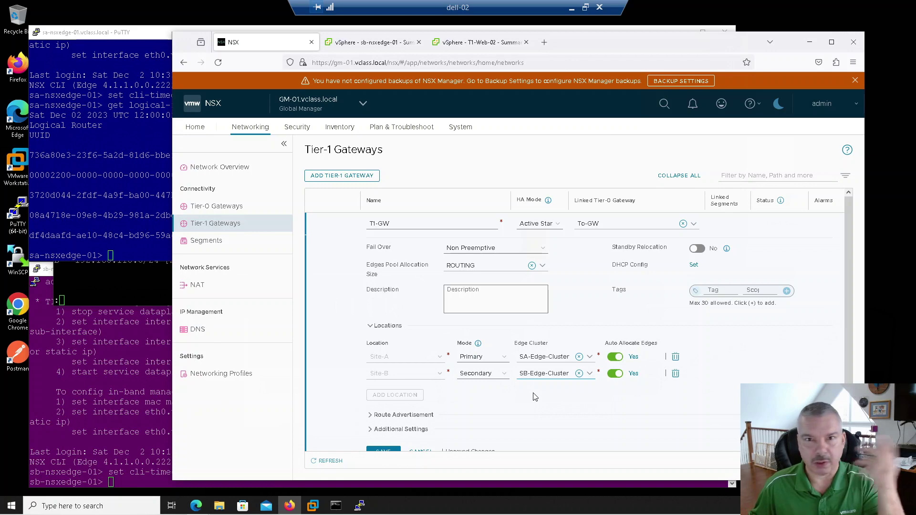
{"action": "scroll", "coordinate": [467, 399], "scroll_direction": "down", "scroll_amount": 1}
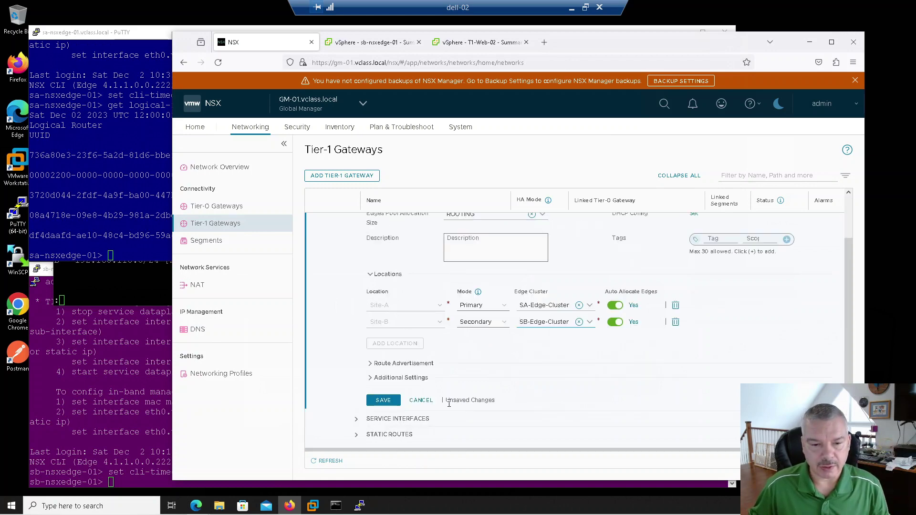
{"action": "left_click", "coordinate": [385, 401]}
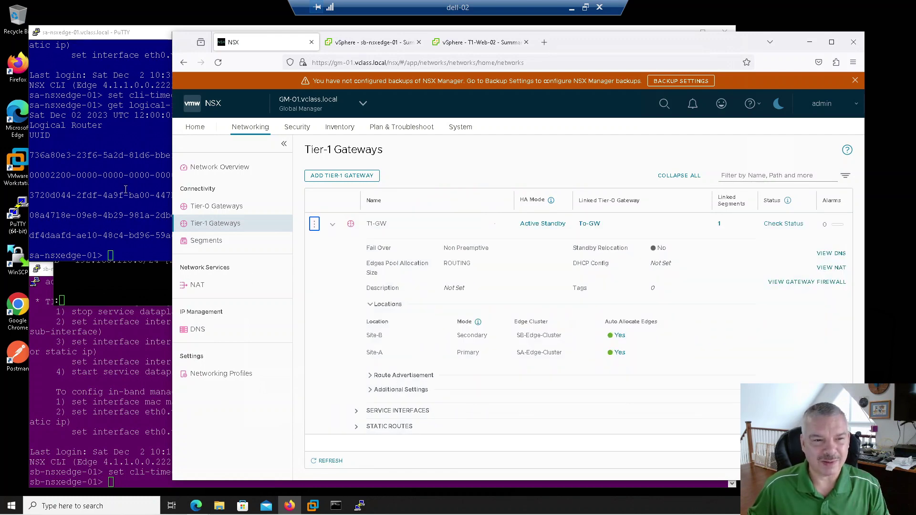
{"action": "left_click", "coordinate": [126, 189]}
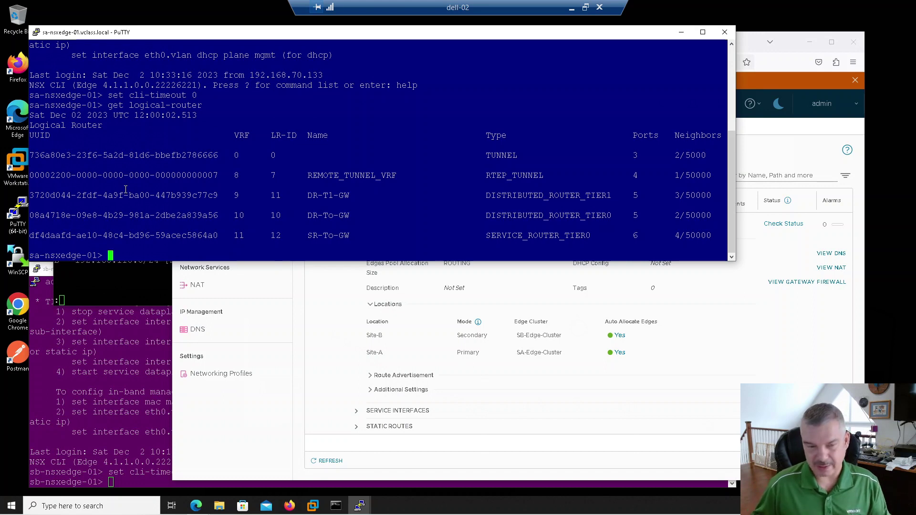
Rerun 'get logical-router' on sa-nsxedge-01 and find the new SR-T1-GW with VRF 15.
{"action": "key", "text": "Up"}
{"action": "key", "text": "Return"}
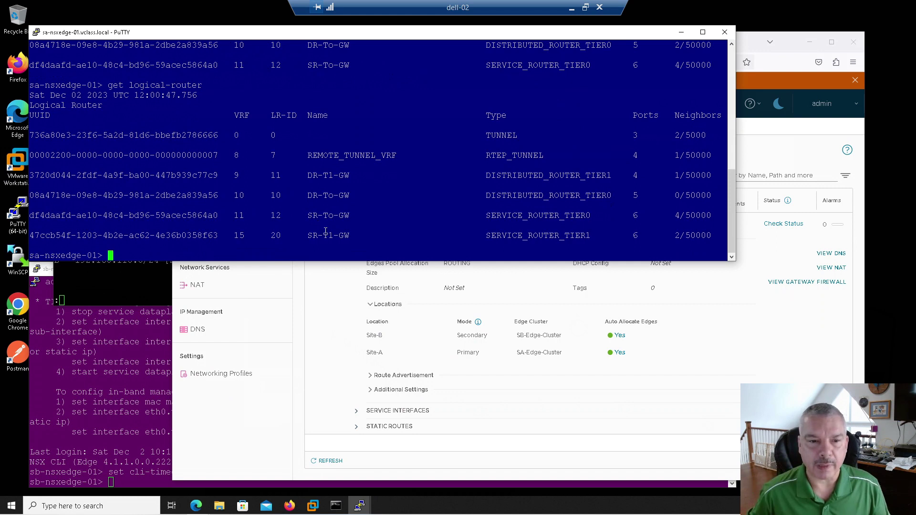
{"action": "left_click_drag", "start_coordinate": [304, 236], "coordinate": [350, 234]}
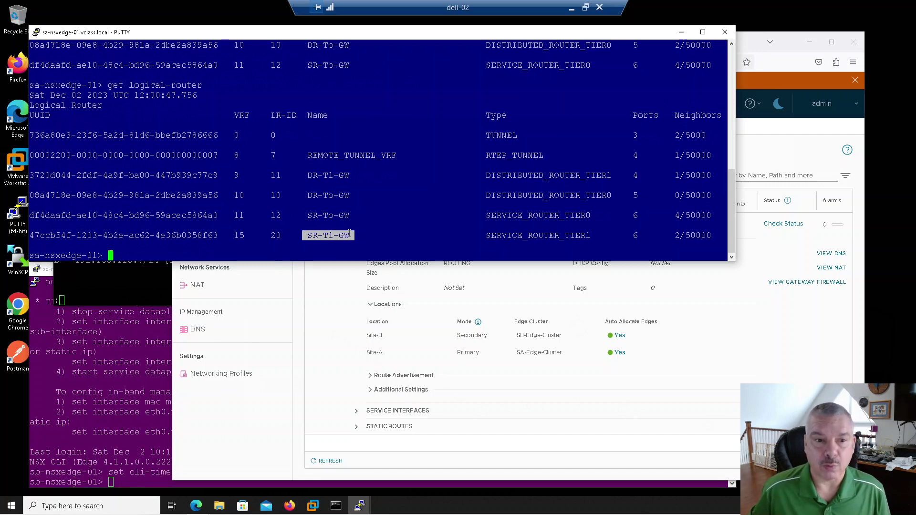
{"action": "left_click_drag", "start_coordinate": [231, 233], "coordinate": [242, 237]}
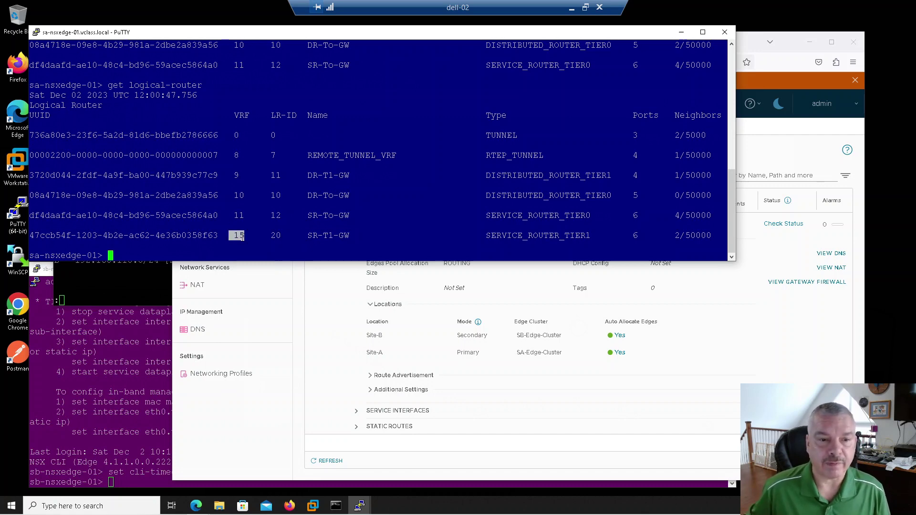
Run 'get logical-router' on sb-nsxedge-01 and find SR-T1-GW listed there too.
{"action": "left_click", "coordinate": [119, 368]}
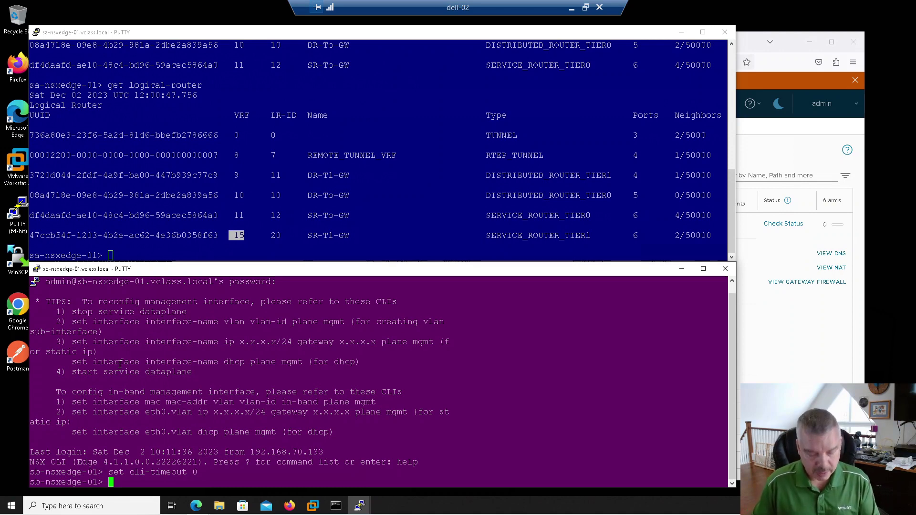
{"action": "type", "text": "get logical-"}
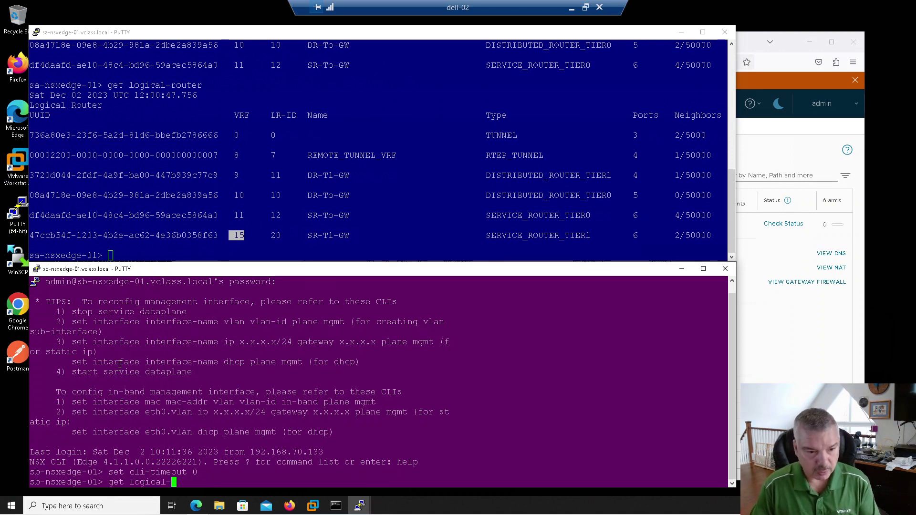
{"action": "type", "text": "router"}
{"action": "key", "text": "Return"}
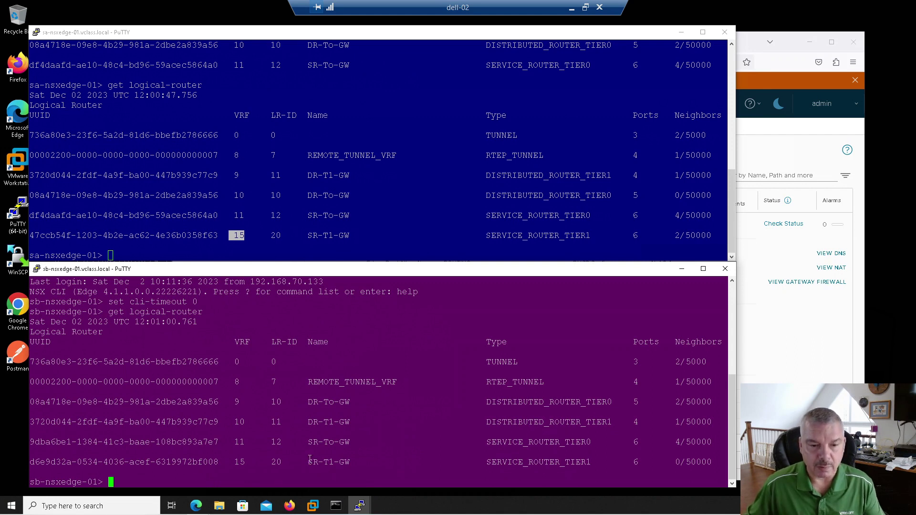
{"action": "left_click_drag", "start_coordinate": [309, 461], "coordinate": [342, 463]}
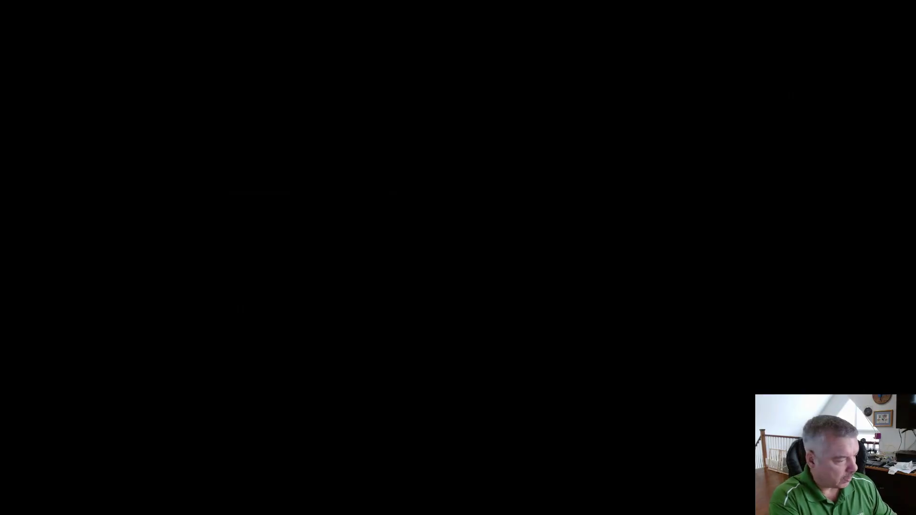
Draw in red pen a cloud linked to a 't0 G/W' circle, connected down to a 't1' circle.
{"action": "mouse_move", "coordinate": [338, 117]}
{"action": "left_mouse_down"}
{"action": "mouse_move", "coordinate": [374, 99]}
{"action": "mouse_move", "coordinate": [308, 191]}
{"action": "mouse_move", "coordinate": [356, 115]}
{"action": "left_mouse_up"}
{"action": "mouse_move", "coordinate": [505, 125]}
{"action": "left_mouse_down"}
{"action": "mouse_move", "coordinate": [502, 142]}
{"action": "mouse_move", "coordinate": [521, 160]}
{"action": "left_mouse_up"}
{"action": "left_click_drag", "start_coordinate": [495, 148], "coordinate": [537, 146]}
{"action": "left_click_drag", "start_coordinate": [530, 177], "coordinate": [528, 210]}
{"action": "mouse_move", "coordinate": [559, 183]}
{"action": "left_mouse_down"}
{"action": "mouse_move", "coordinate": [554, 222]}
{"action": "mouse_move", "coordinate": [593, 184]}
{"action": "left_mouse_up"}
{"action": "left_click_drag", "start_coordinate": [389, 62], "coordinate": [389, 110]}
{"action": "mouse_move", "coordinate": [380, 22]}
{"action": "left_mouse_down"}
{"action": "mouse_move", "coordinate": [429, 1]}
{"action": "mouse_move", "coordinate": [294, 46]}
{"action": "mouse_move", "coordinate": [396, 2]}
{"action": "left_mouse_up"}
{"action": "mouse_move", "coordinate": [384, 252]}
{"action": "left_mouse_down"}
{"action": "mouse_move", "coordinate": [388, 311]}
{"action": "mouse_move", "coordinate": [446, 403]}
{"action": "mouse_move", "coordinate": [379, 327]}
{"action": "left_mouse_up"}
{"action": "mouse_move", "coordinate": [470, 291]}
{"action": "left_mouse_down"}
{"action": "mouse_move", "coordinate": [487, 316]}
{"action": "mouse_move", "coordinate": [488, 302]}
{"action": "left_mouse_up"}
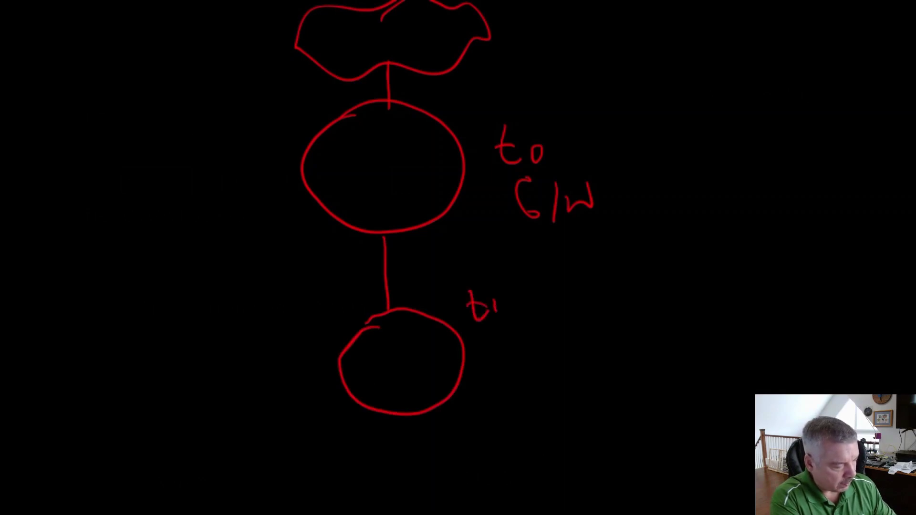
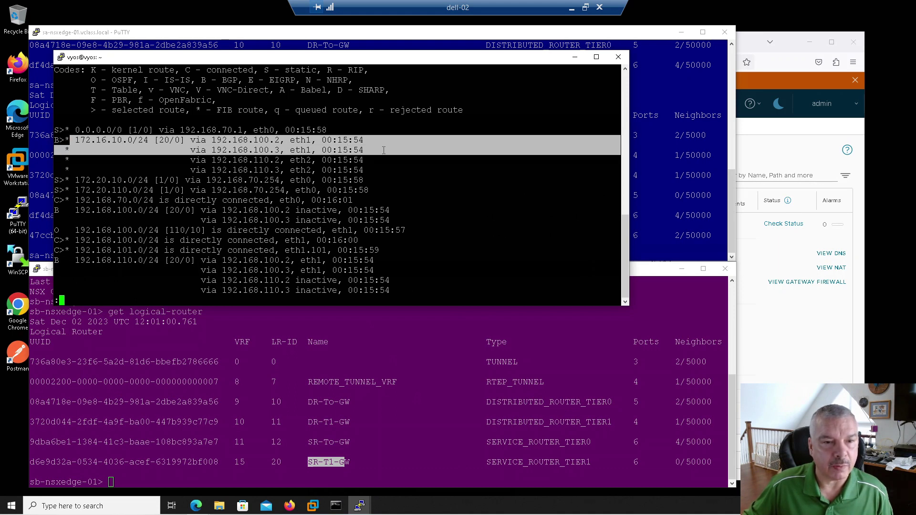
Rerun show ip route on VyOS and highlight 172.16.10.0/24 via 192.168.100.2 and 192.168.100.3.
{"action": "left_click_drag", "start_coordinate": [188, 159], "coordinate": [358, 171]}
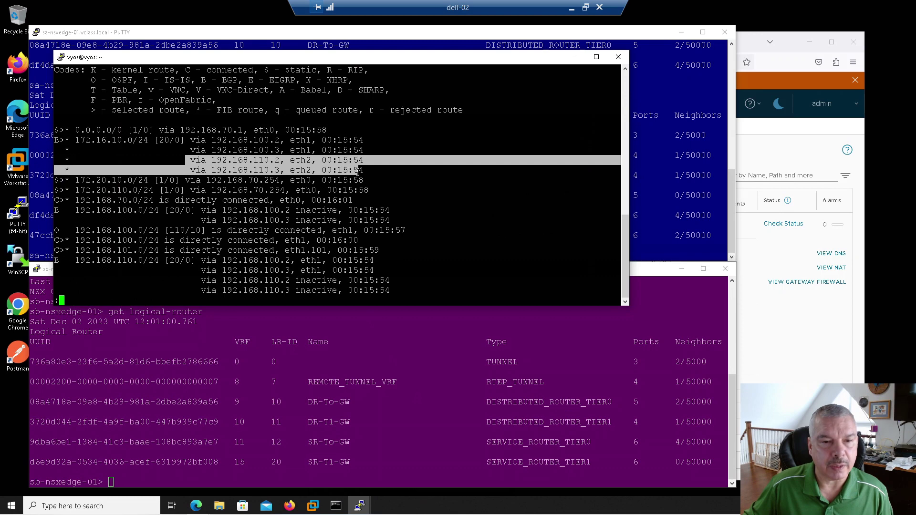
{"action": "left_click", "coordinate": [404, 235]}
{"action": "key", "text": "Up"}
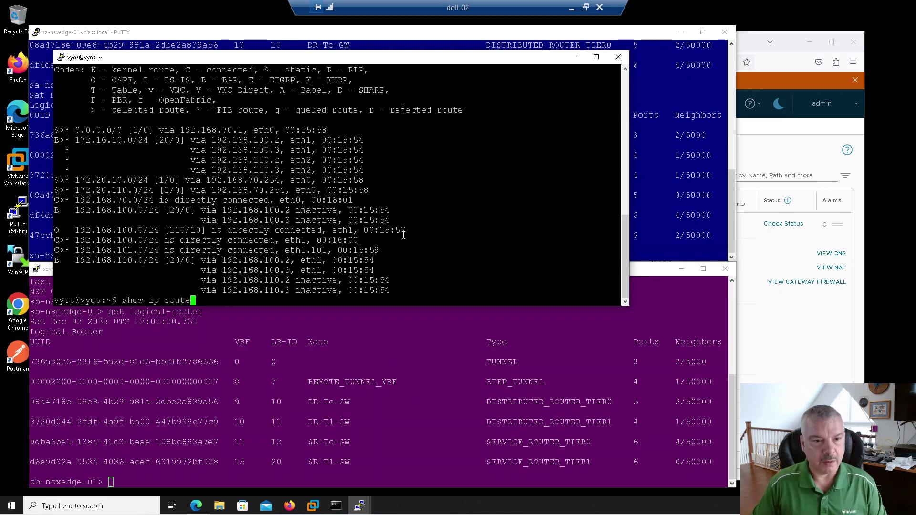
{"action": "key", "text": "Return"}
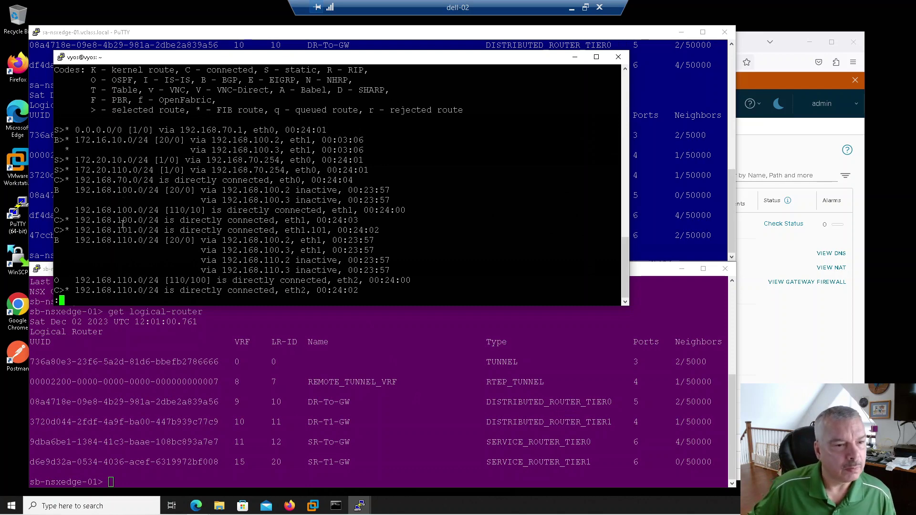
{"action": "scroll", "coordinate": [122, 234], "scroll_direction": "up", "scroll_amount": 3}
{"action": "scroll", "coordinate": [131, 236], "scroll_direction": "down", "scroll_amount": 3}
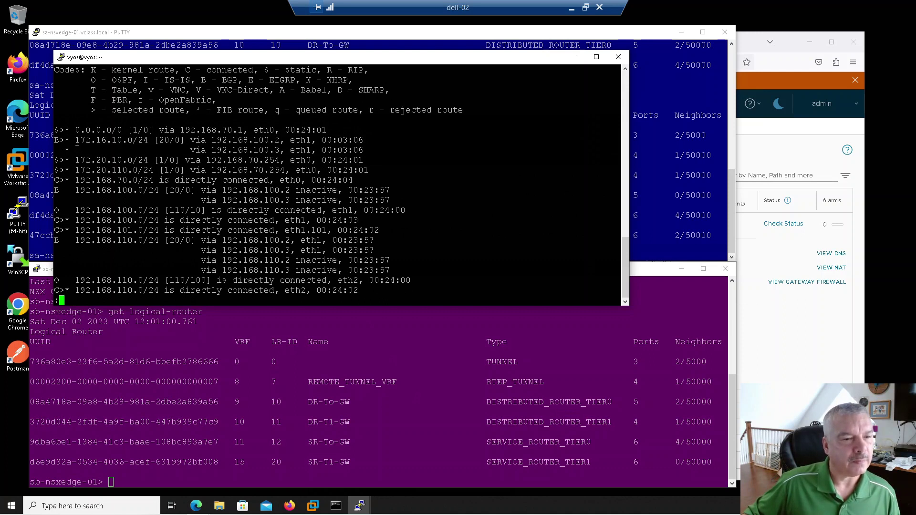
{"action": "left_click_drag", "start_coordinate": [77, 142], "coordinate": [284, 151]}
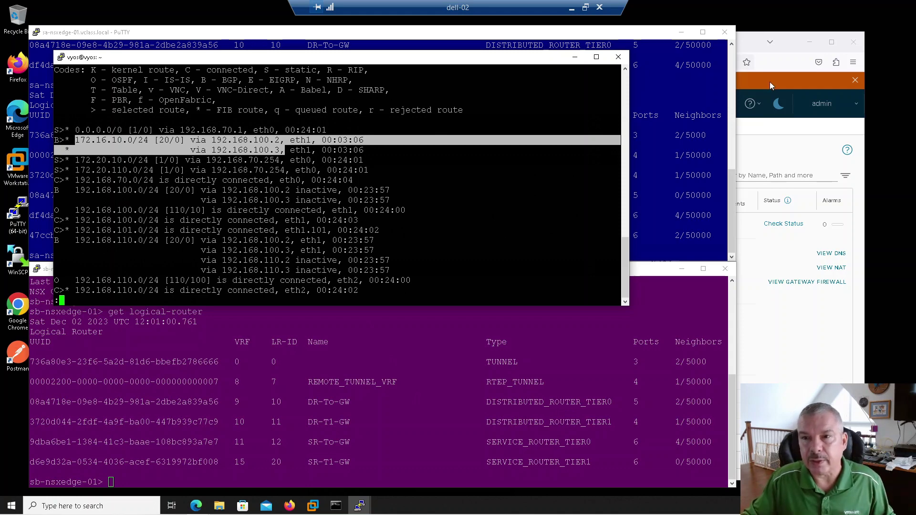
Open the NAT rules page in NSX Global Manager for gateway T1-GW.
{"action": "left_click", "coordinate": [768, 150]}
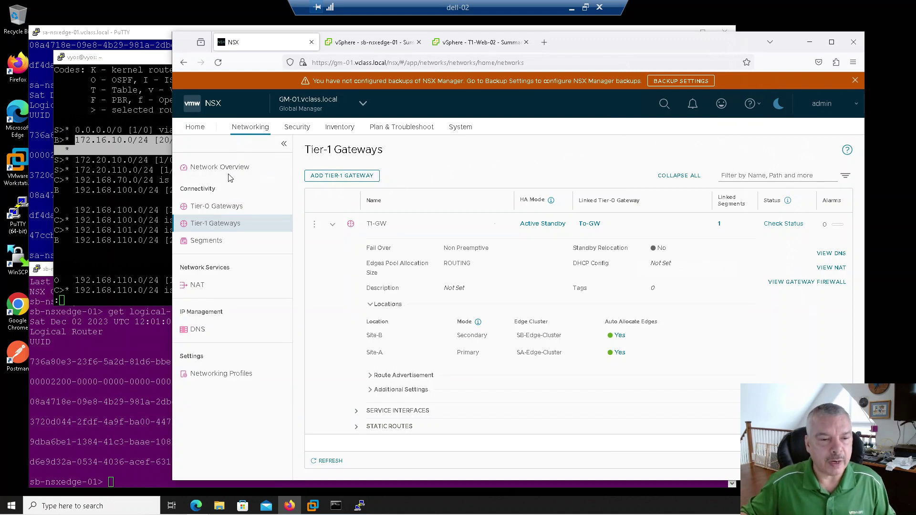
{"action": "left_click", "coordinate": [198, 286]}
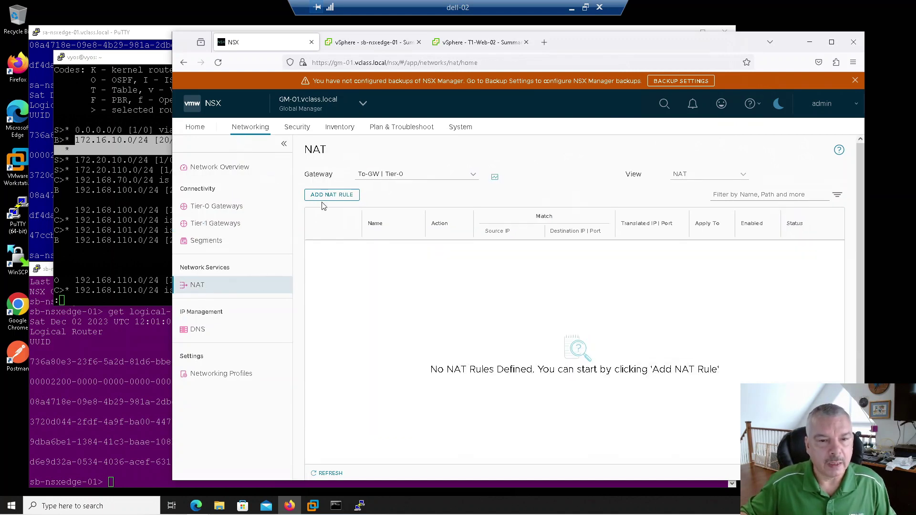
{"action": "left_click", "coordinate": [398, 174]}
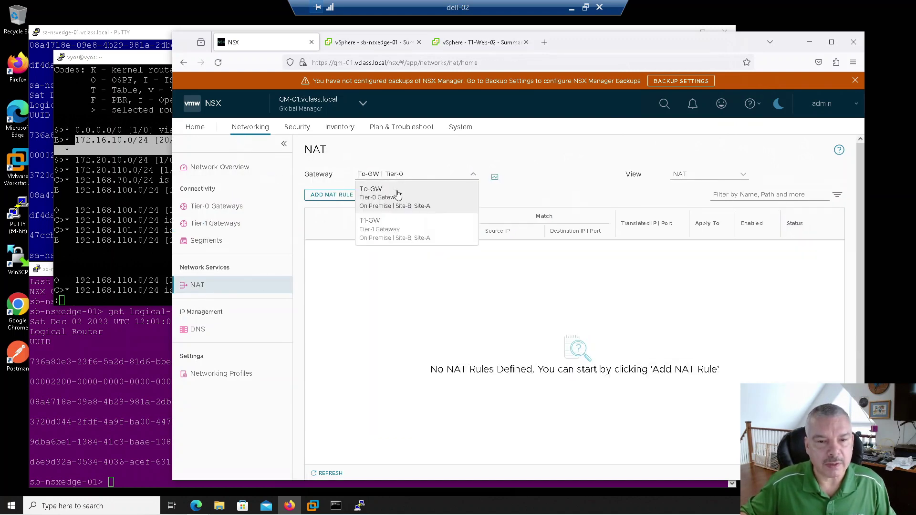
{"action": "left_click", "coordinate": [395, 228]}
Add SNAT rule SNAT-Web-1 translating source 172.16.10.11 to 10.10.10.10 and save it.
{"action": "left_click", "coordinate": [322, 199]}
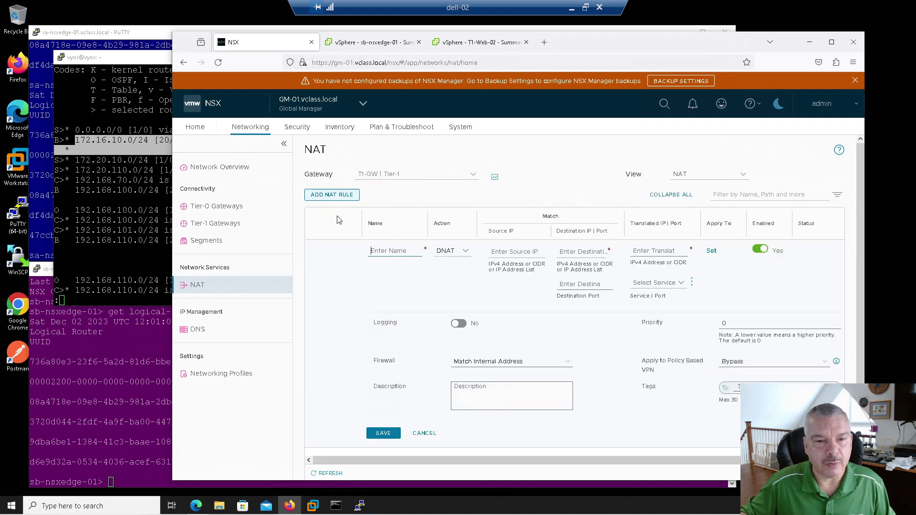
{"action": "type", "text": "SNAT"}
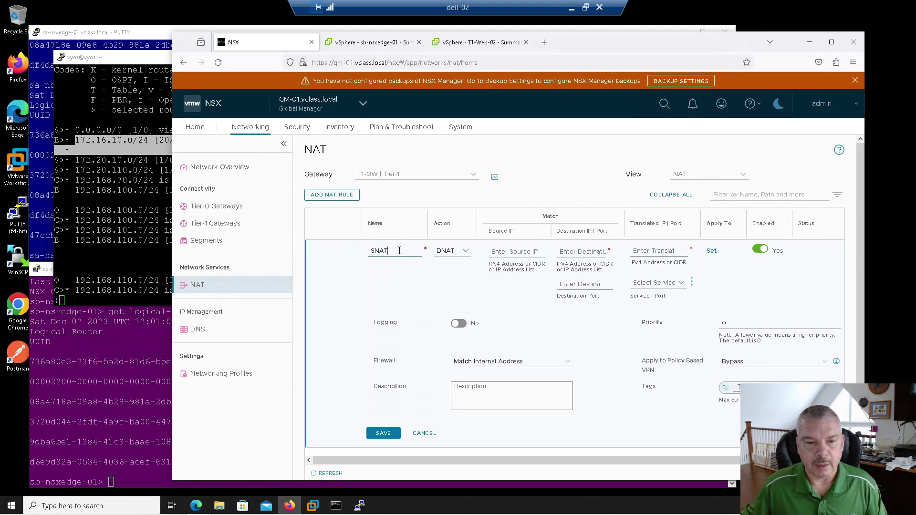
{"action": "type", "text": "-Web-1"}
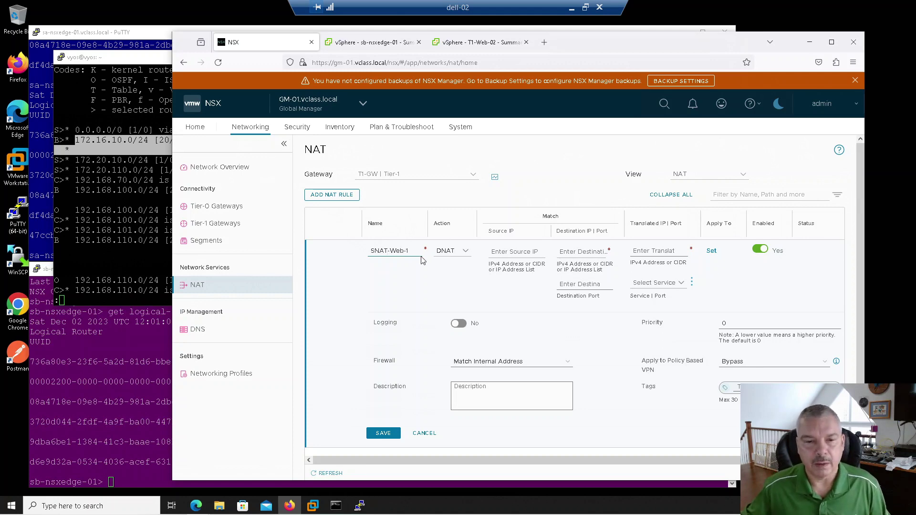
{"action": "left_click", "coordinate": [455, 258]}
{"action": "left_click", "coordinate": [449, 266]}
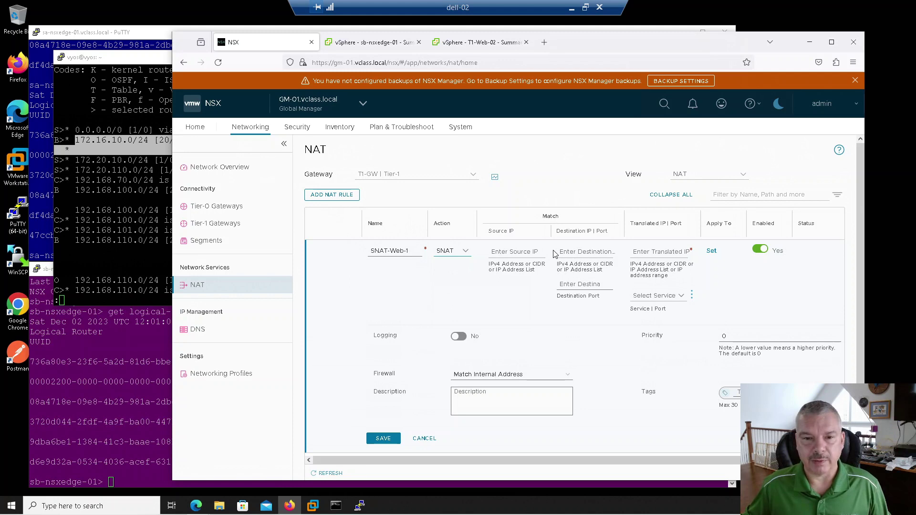
{"action": "left_click", "coordinate": [511, 256]}
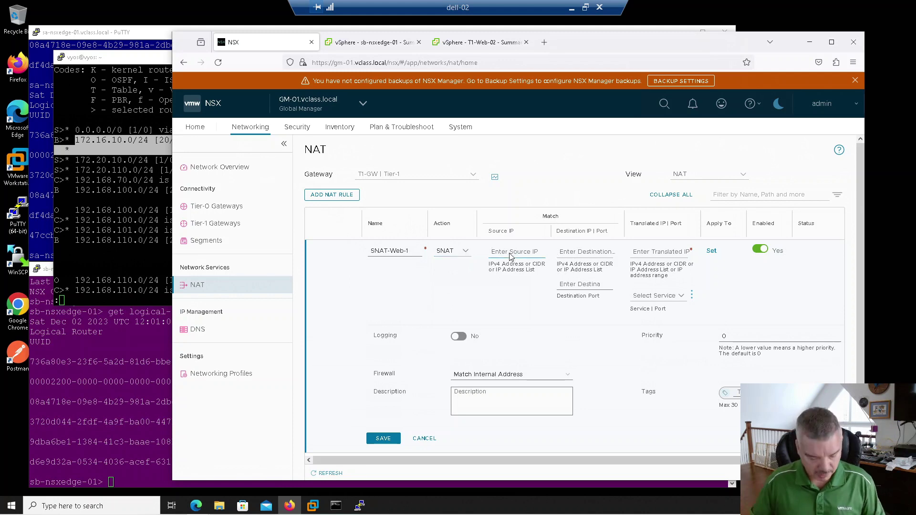
{"action": "type", "text": "172.16.10.11"}
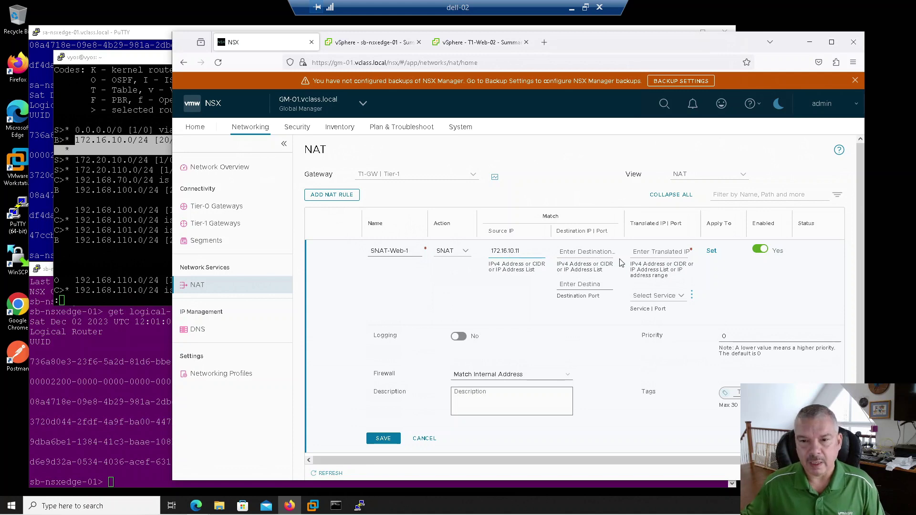
{"action": "left_click", "coordinate": [634, 253]}
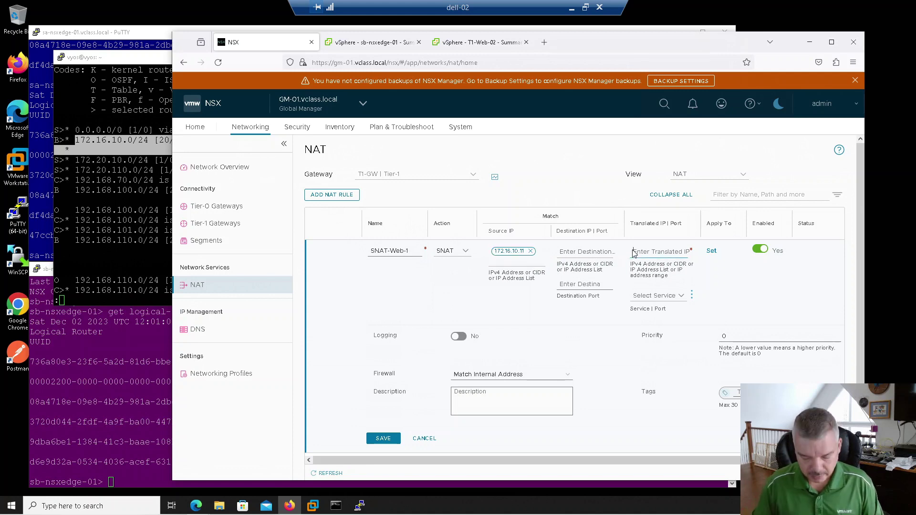
{"action": "type", "text": "10.10.1"}
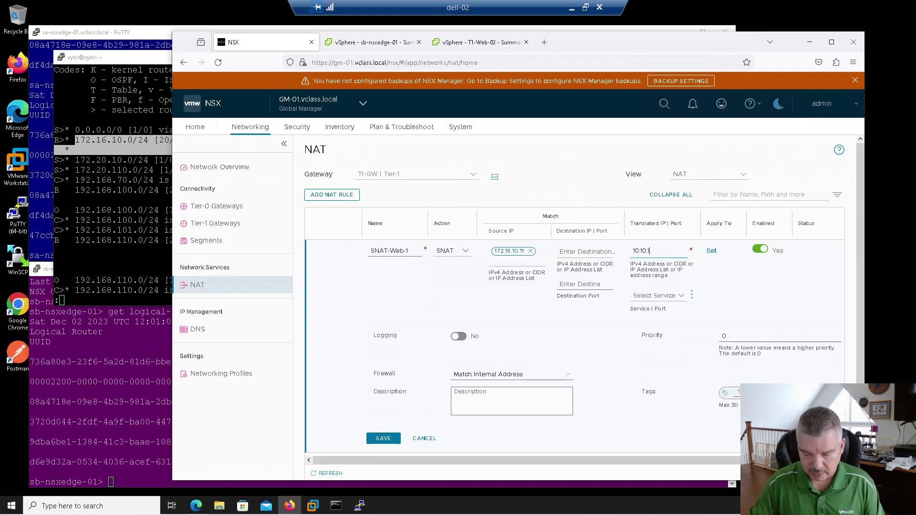
{"action": "type", "text": "0.10"}
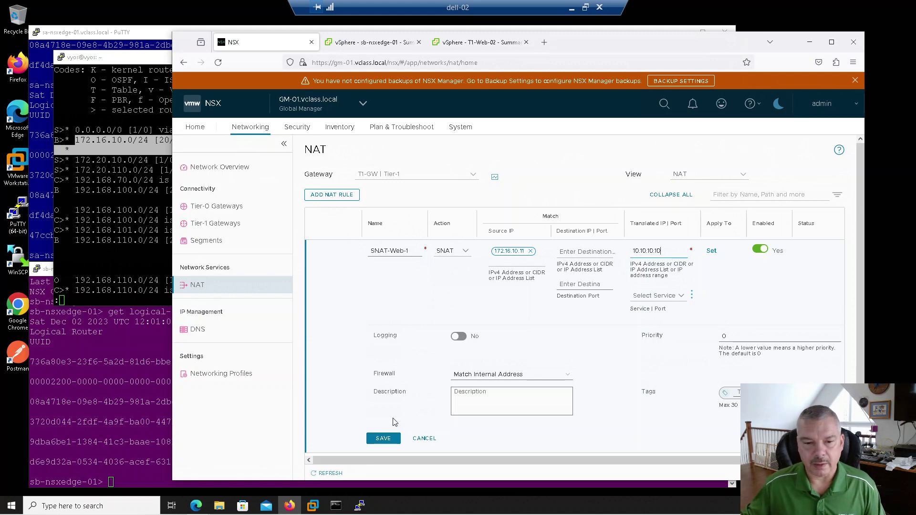
{"action": "left_click", "coordinate": [383, 443]}
{"action": "left_click", "coordinate": [385, 450]}
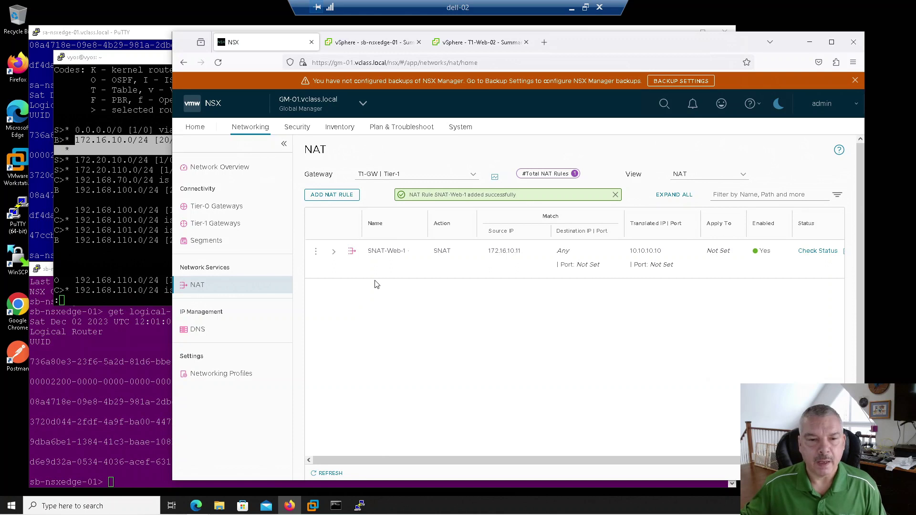
Add DNAT rule DNAT-Web-1 mapping destination 10.10.10.10 to 172.16.10.11 and save it.
{"action": "left_click", "coordinate": [321, 198]}
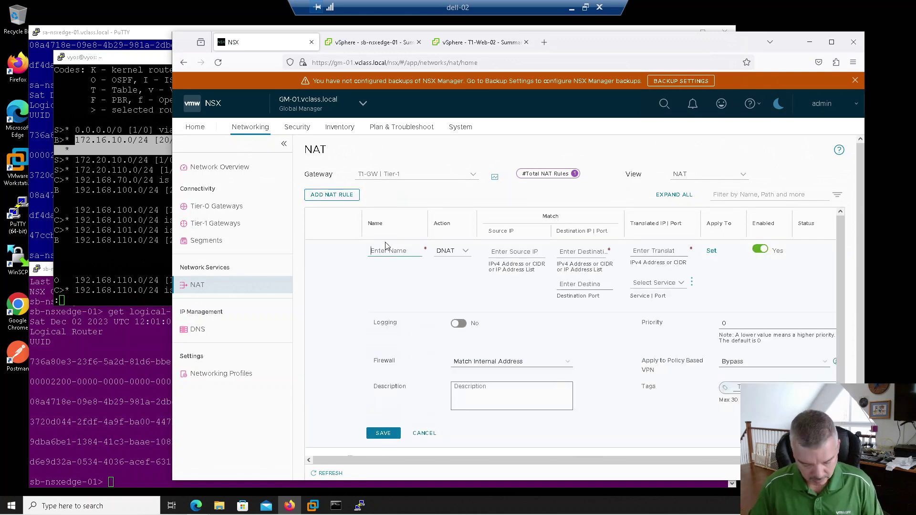
{"action": "left_click", "coordinate": [387, 247]}
{"action": "type", "text": "DNAT-Web-1"}
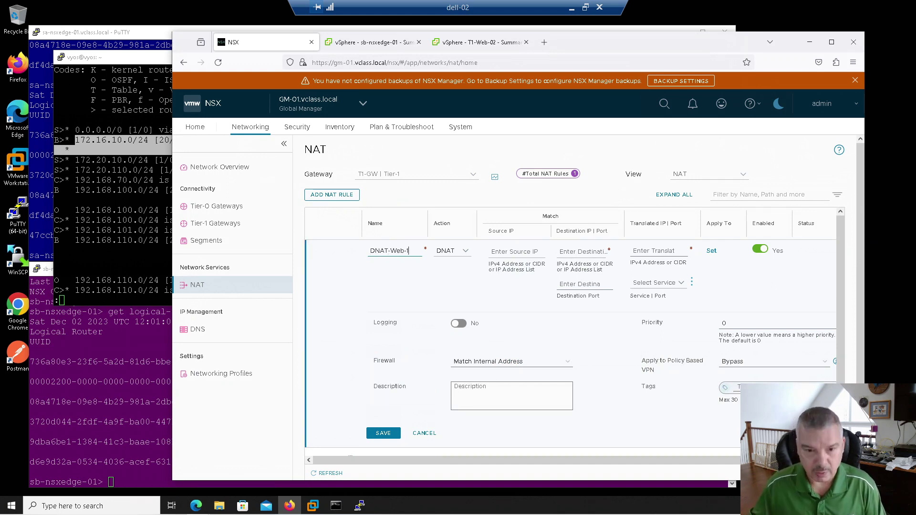
{"action": "left_click", "coordinate": [573, 253]}
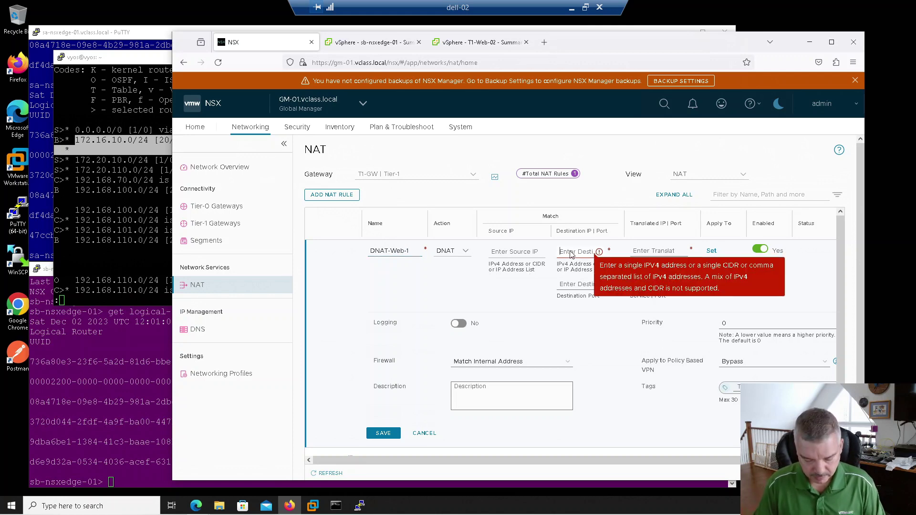
{"action": "type", "text": "10"}
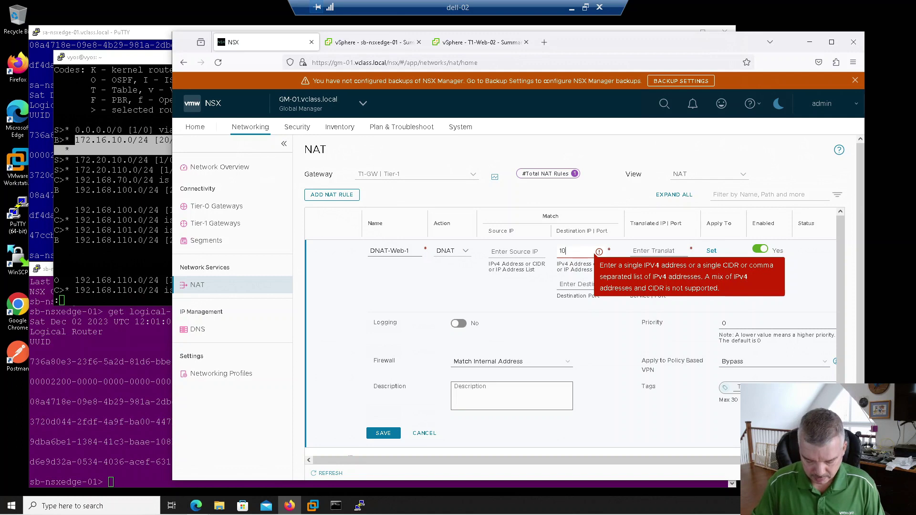
{"action": "type", "text": ".10.10.10"}
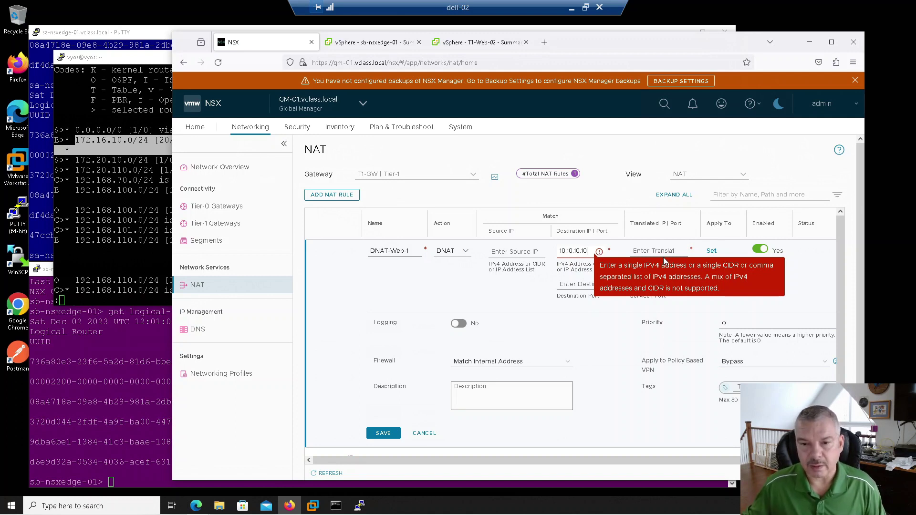
{"action": "left_click", "coordinate": [649, 253]}
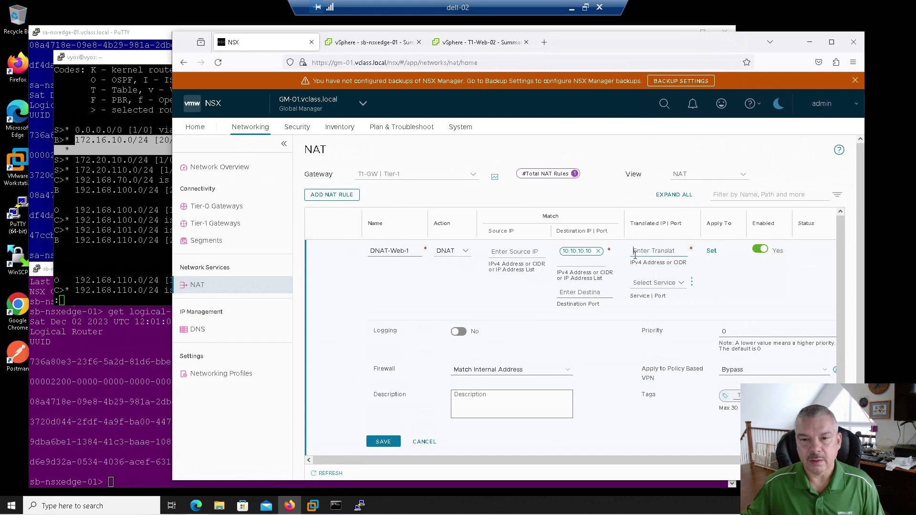
{"action": "type", "text": "172.16"}
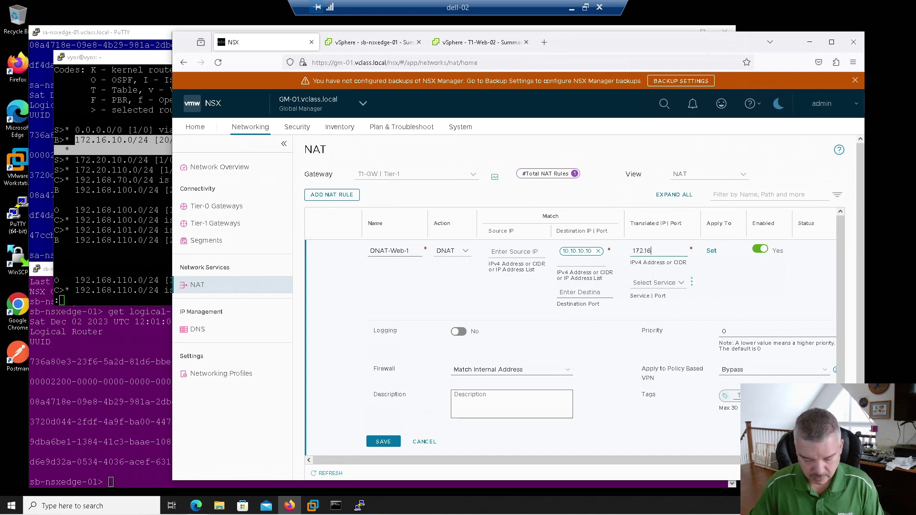
{"action": "type", "text": ".10.11"}
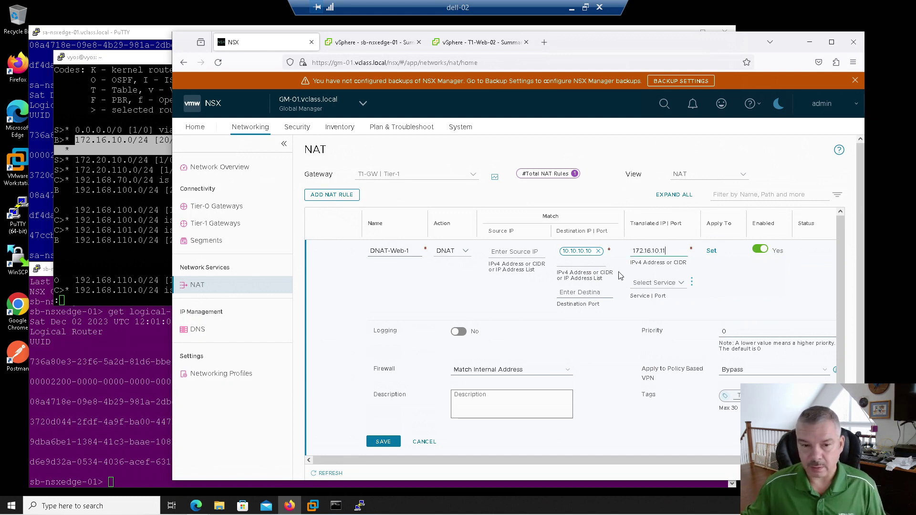
{"action": "left_click", "coordinate": [383, 441]}
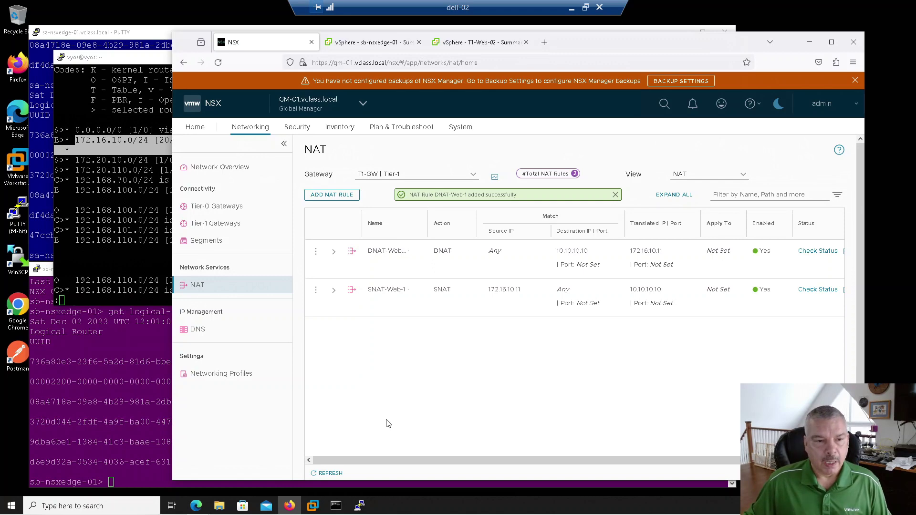
Run a traceroute to 10.10.10.10 in Command Prompt.
{"action": "left_click", "coordinate": [336, 506]}
{"action": "left_click", "coordinate": [394, 270]}
{"action": "key", "text": "Up"}
{"action": "key", "text": "Up"}
{"action": "key", "text": "BackSpace"}
{"action": "key", "text": "BackSpace"}
{"action": "key", "text": "BackSpace"}
{"action": "key", "text": "BackSpace"}
{"action": "key", "text": "BackSpace"}
{"action": "key", "text": "BackSpace"}
{"action": "key", "text": "BackSpace"}
{"action": "key", "text": "BackSpace"}
{"action": "key", "text": "BackSpace"}
{"action": "key", "text": "BackSpace"}
{"action": "key", "text": "BackSpace"}
{"action": "key", "text": "BackSpace"}
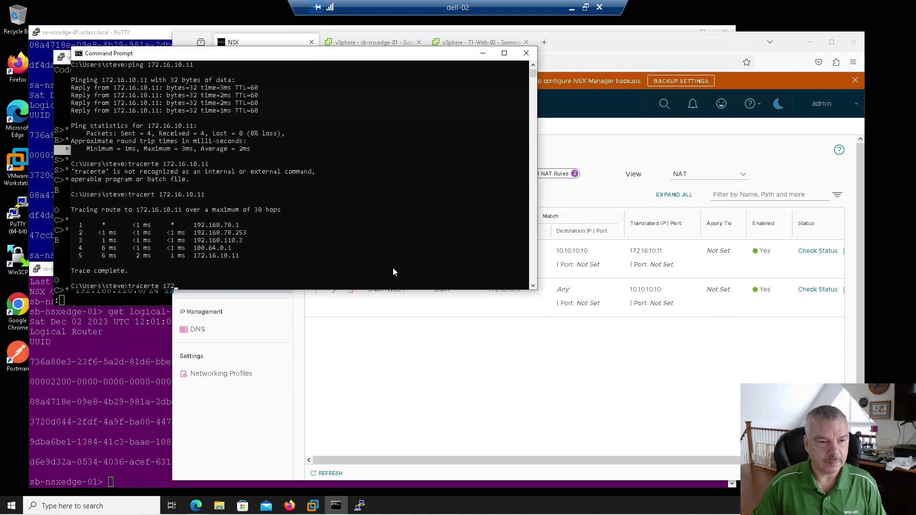
{"action": "type", "text": "10.1"}
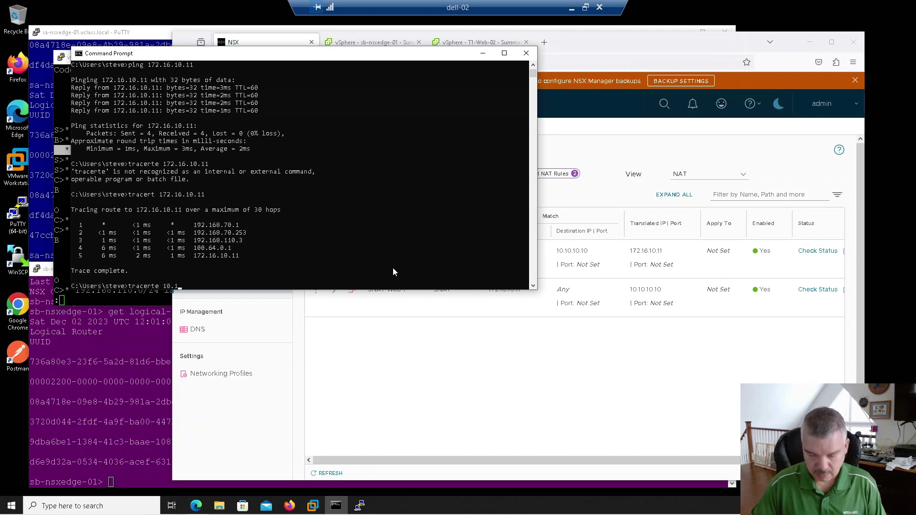
{"action": "type", "text": "0.10.10"}
{"action": "key", "text": "Return"}
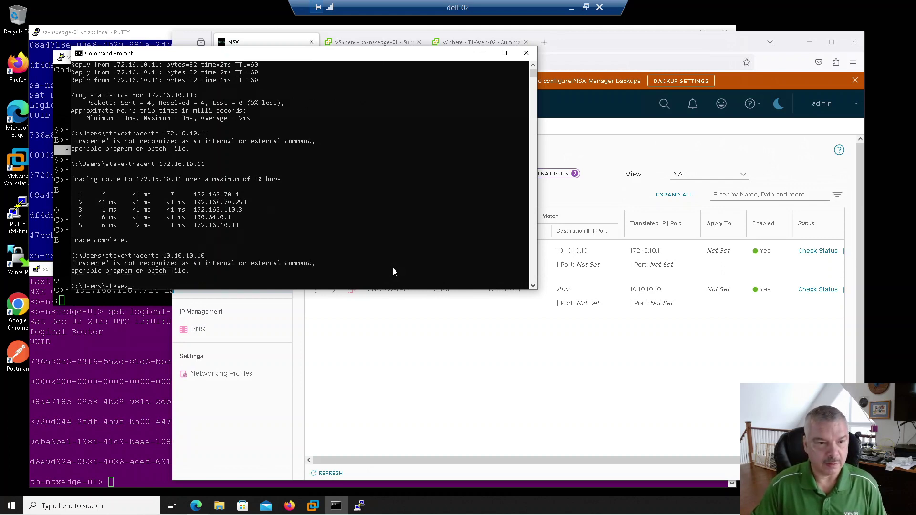
Ping 10.10.10.10, receiving three replies, then stop the ping.
{"action": "key", "text": "Up"}
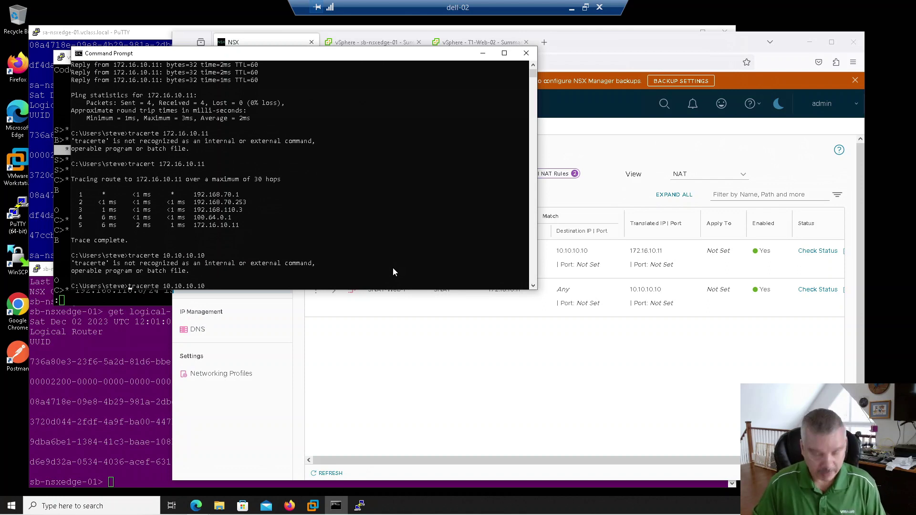
{"action": "key", "text": "Delete"}
{"action": "key", "text": "Delete"}
{"action": "key", "text": "Delete"}
{"action": "key", "text": "Delete"}
{"action": "key", "text": "Delete"}
{"action": "key", "text": "Delete"}
{"action": "key", "text": "Delete"}
{"action": "key", "text": "Delete"}
{"action": "key", "text": "Delete"}
{"action": "type", "text": "ping"}
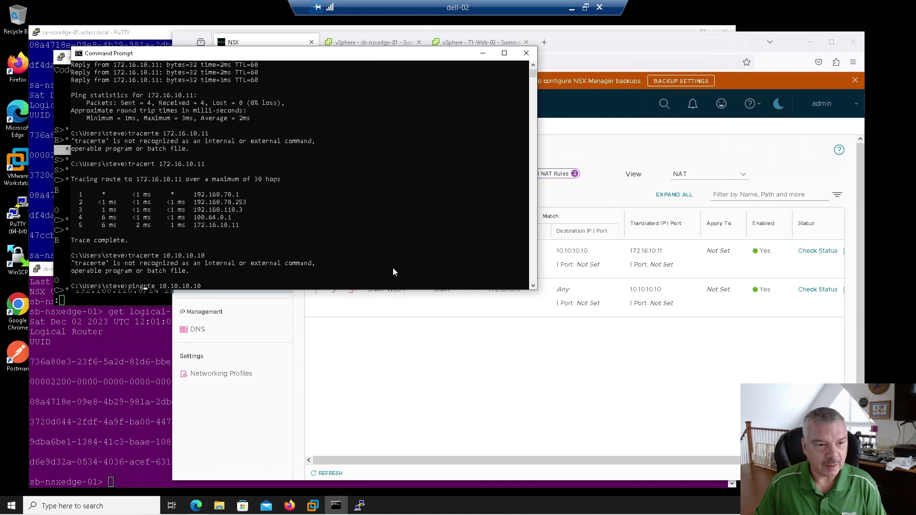
{"action": "key", "text": "Return"}
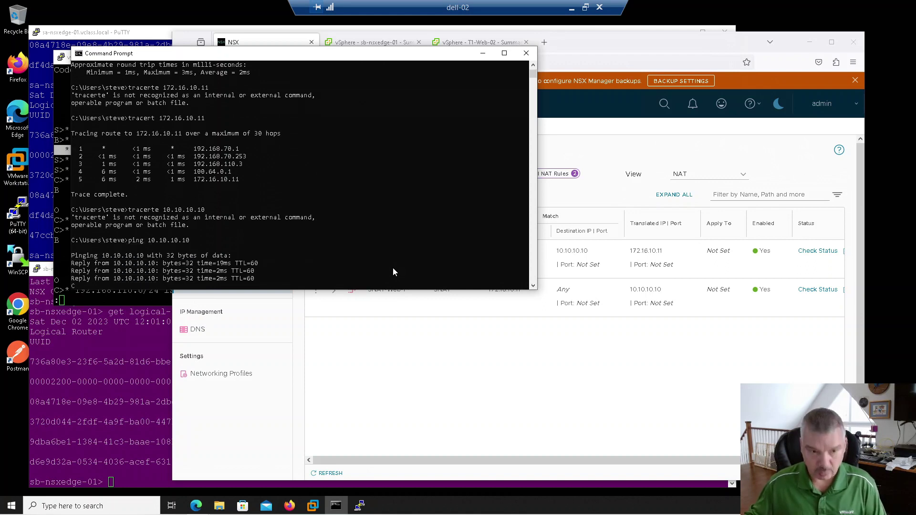
{"action": "key", "text": "ctrl+c"}
Open a new empty tab in Firefox.
{"action": "left_click", "coordinate": [560, 59]}
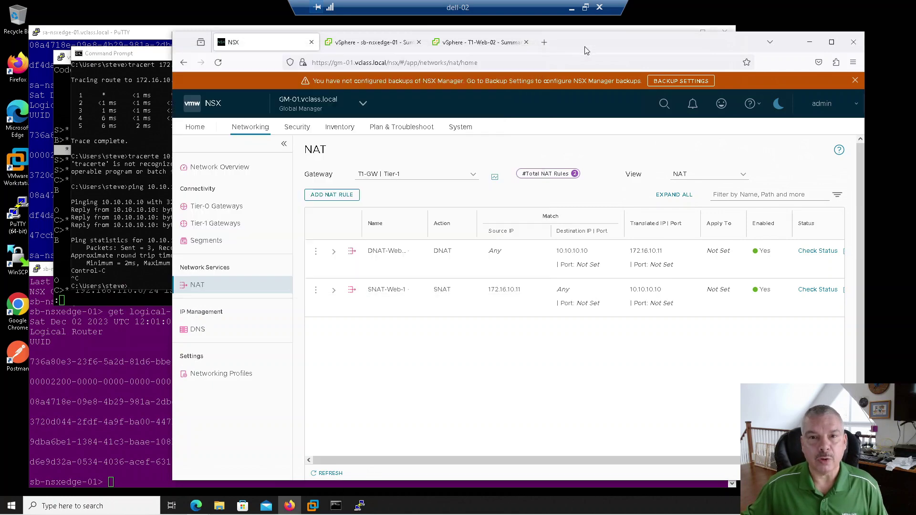
{"action": "left_click", "coordinate": [496, 44]}
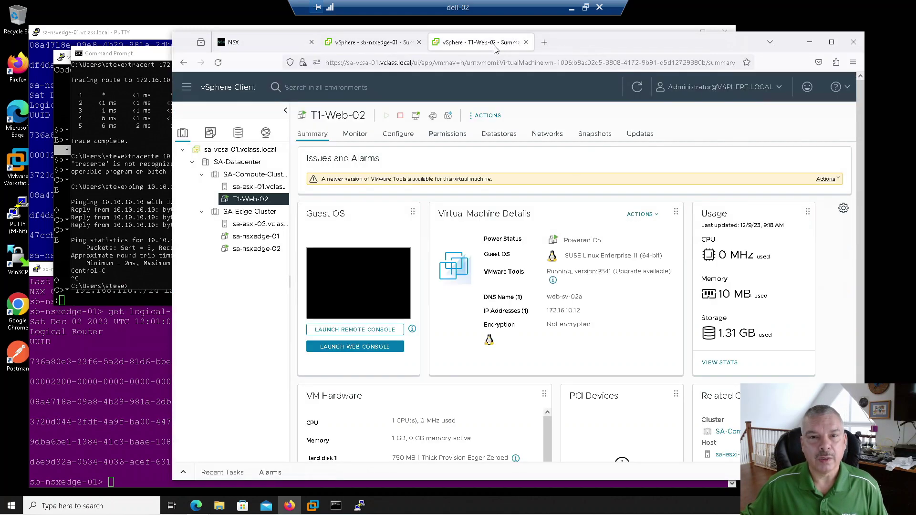
{"action": "left_click", "coordinate": [544, 42]}
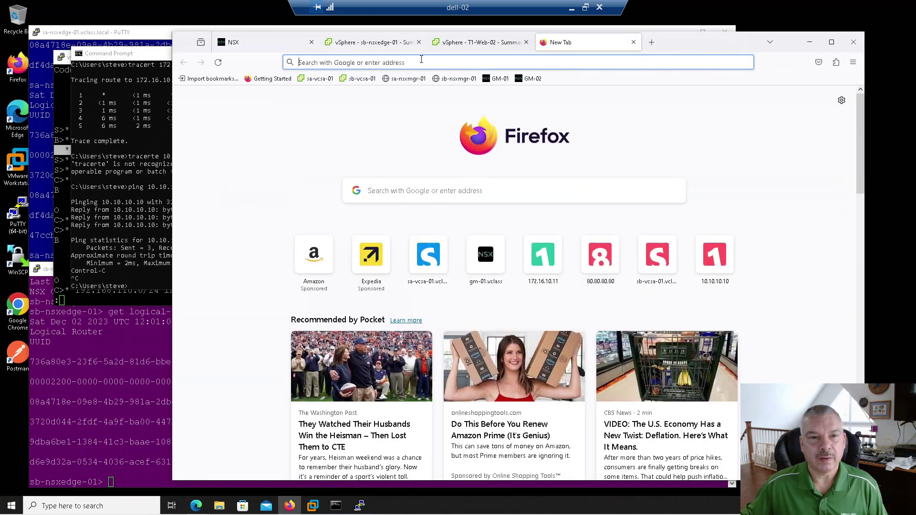
Browse to 10.10.10.10 and confirm the page shows Web-Server-01 172.16.10.11.
{"action": "left_click", "coordinate": [435, 59]}
{"action": "type", "text": "10.10.10.10"}
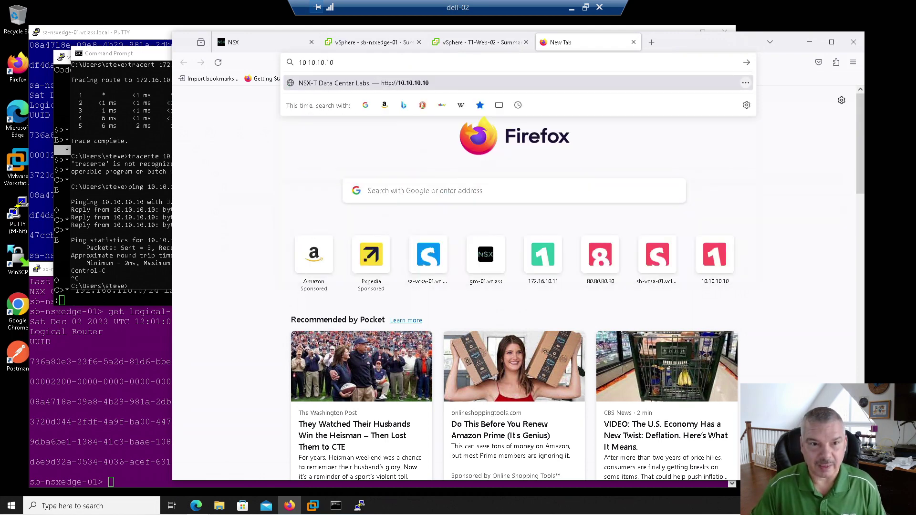
{"action": "key", "text": "Escape"}
{"action": "key", "text": "Return"}
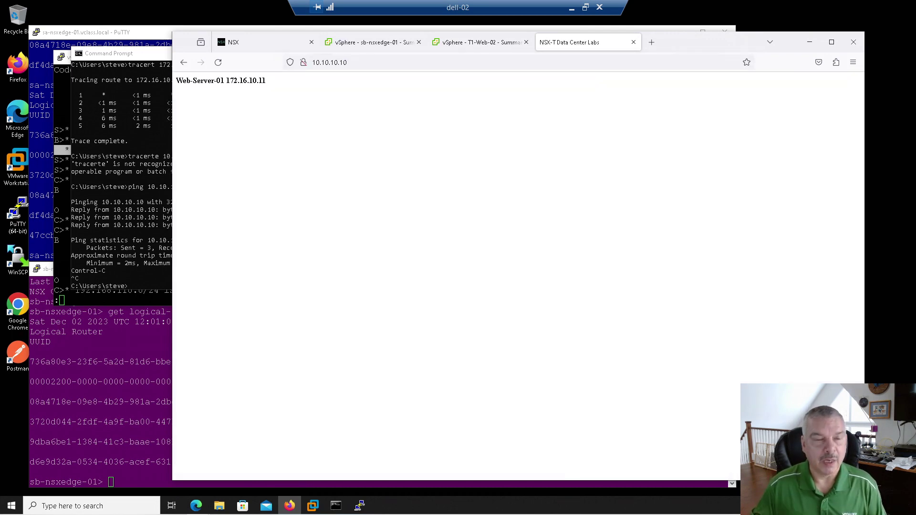
{"action": "left_click_drag", "start_coordinate": [270, 82], "coordinate": [216, 83]}
{"action": "left_click", "coordinate": [215, 84]}
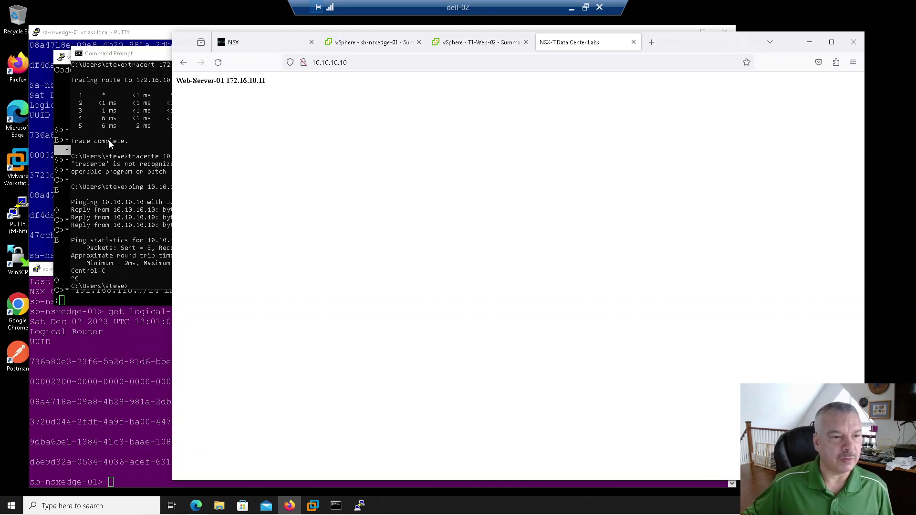
Rerun show ip route on VyOS and highlight 10.10.10.10/32 via 192.168.100.2 and 192.168.100.3.
{"action": "left_click", "coordinate": [59, 104]}
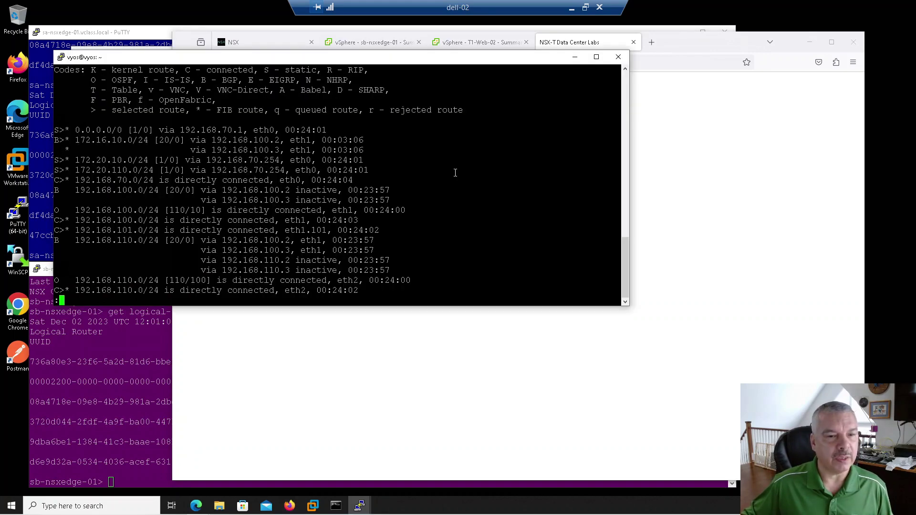
{"action": "key", "text": "q"}
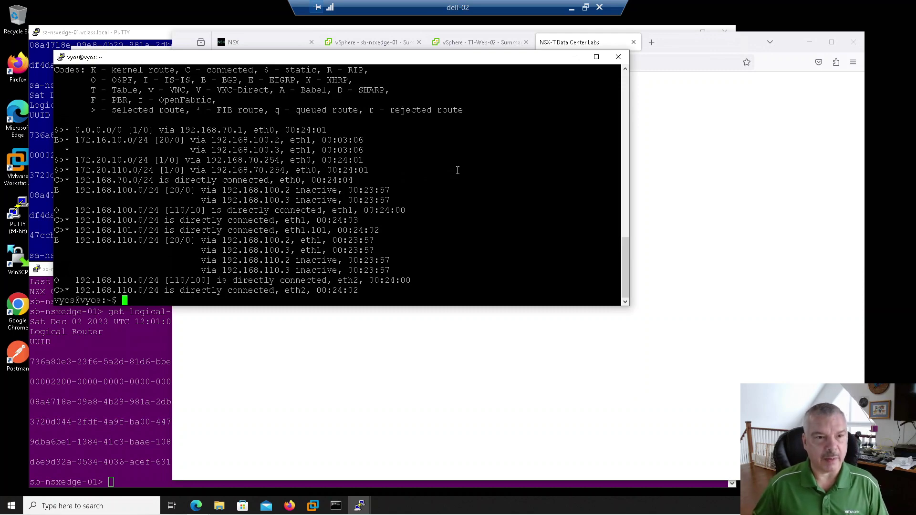
{"action": "key", "text": "Up"}
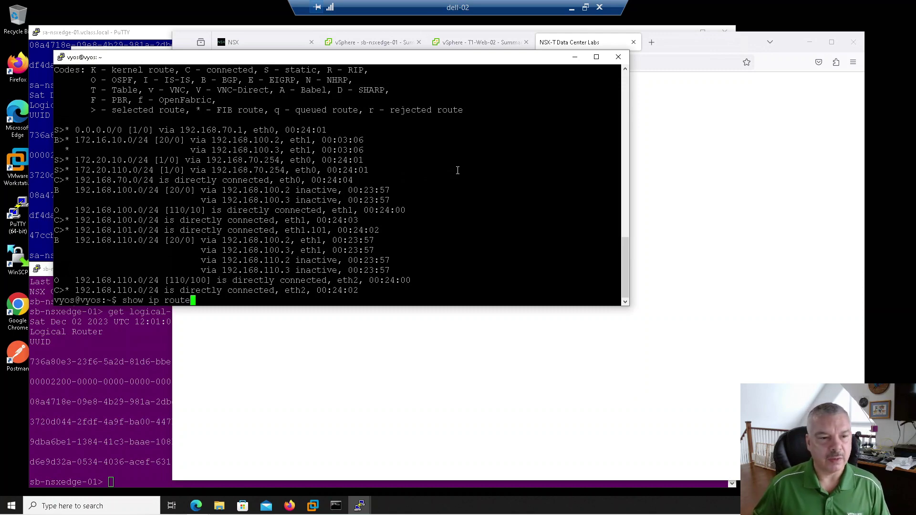
{"action": "key", "text": "Return"}
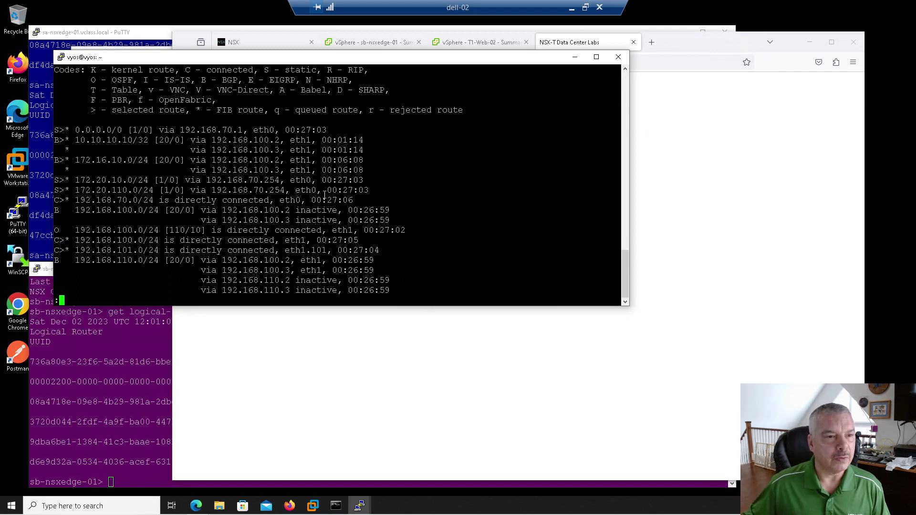
{"action": "left_click_drag", "start_coordinate": [75, 160], "coordinate": [291, 173]}
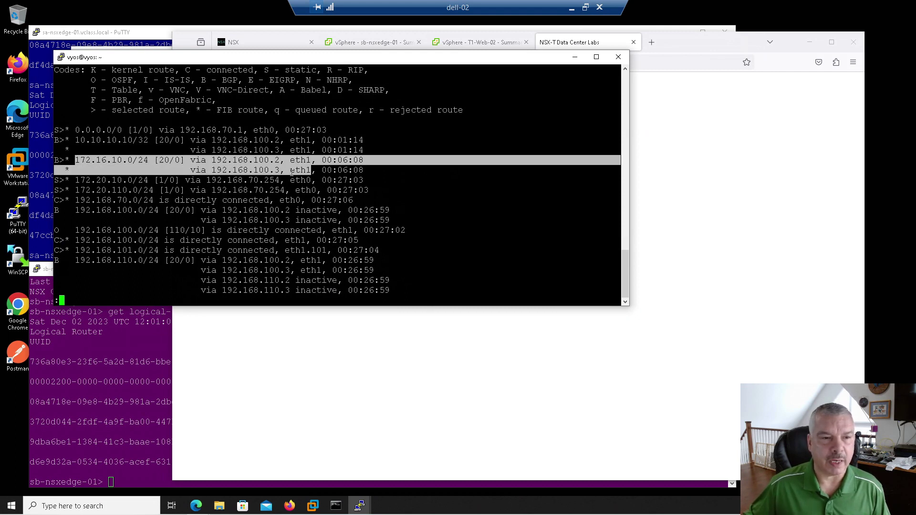
{"action": "left_click_drag", "start_coordinate": [75, 140], "coordinate": [282, 150]}
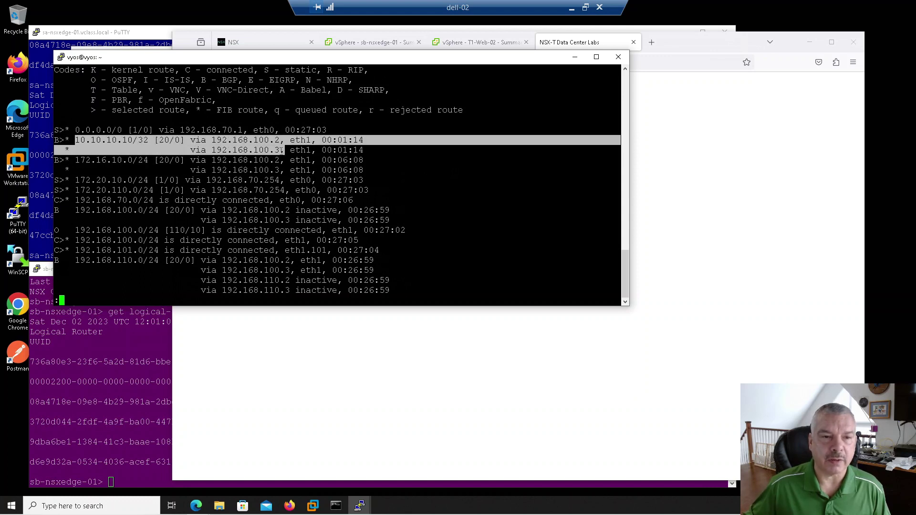
{"action": "left_click", "coordinate": [282, 150]}
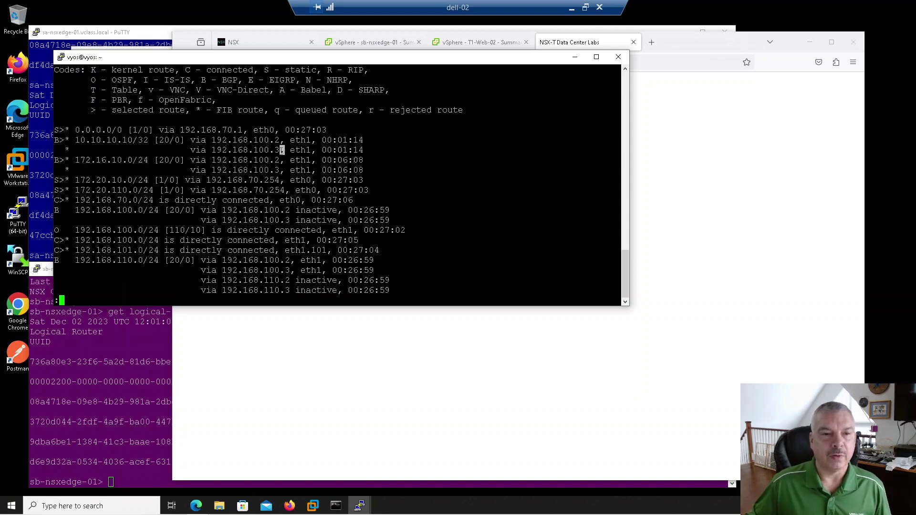
{"action": "left_click_drag", "start_coordinate": [70, 140], "coordinate": [314, 151]}
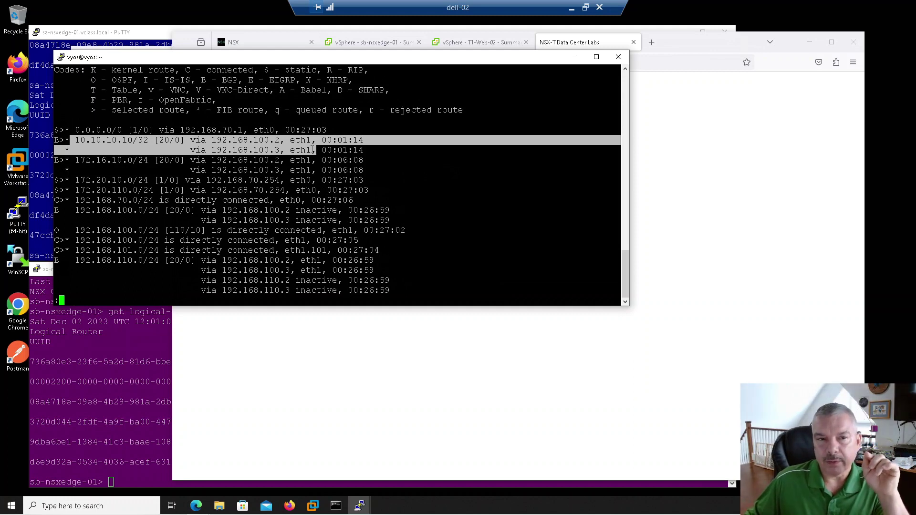
{"action": "left_click", "coordinate": [263, 42]}
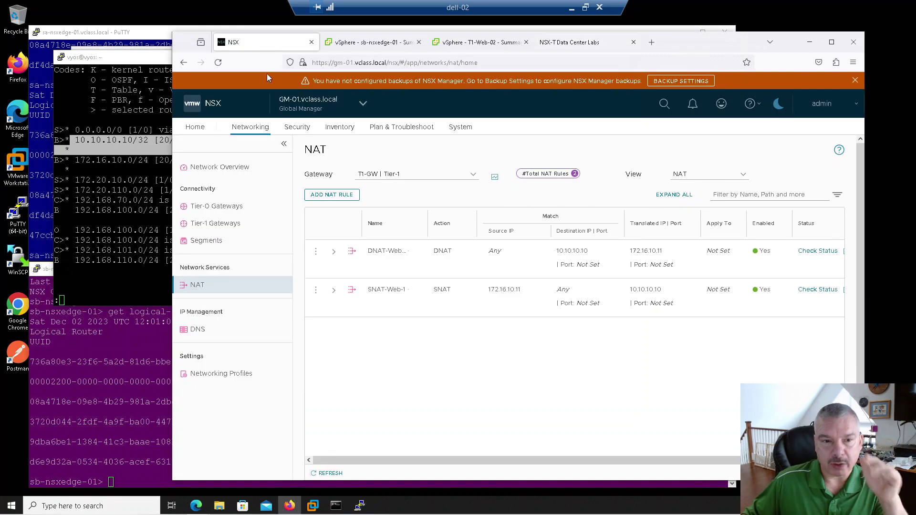
Open Tier-1 gateway T1-GW for editing and review its route advertisement of NAT IPs and connected segments.
{"action": "left_click", "coordinate": [217, 223]}
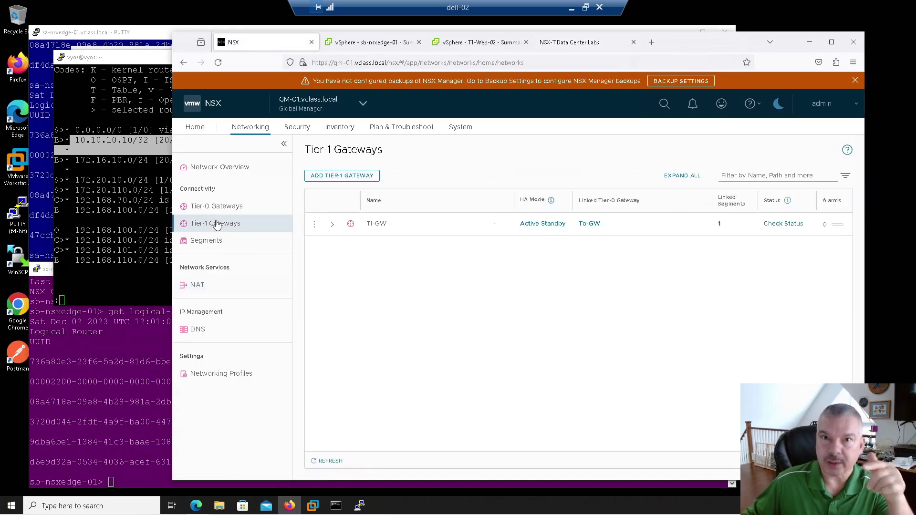
{"action": "left_click", "coordinate": [315, 226]}
{"action": "left_click", "coordinate": [334, 208]}
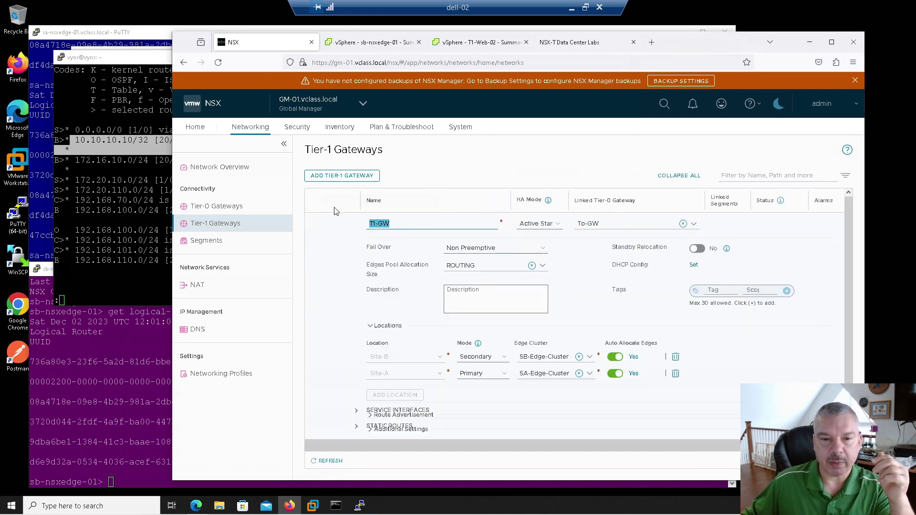
{"action": "scroll", "coordinate": [358, 337], "scroll_direction": "down", "scroll_amount": 2}
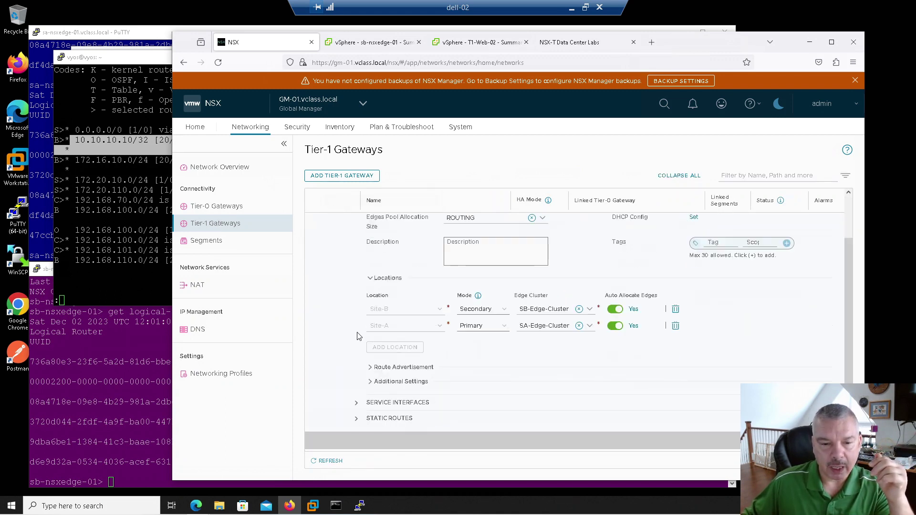
{"action": "left_click", "coordinate": [373, 367]}
{"action": "scroll", "coordinate": [458, 363], "scroll_direction": "down", "scroll_amount": 1}
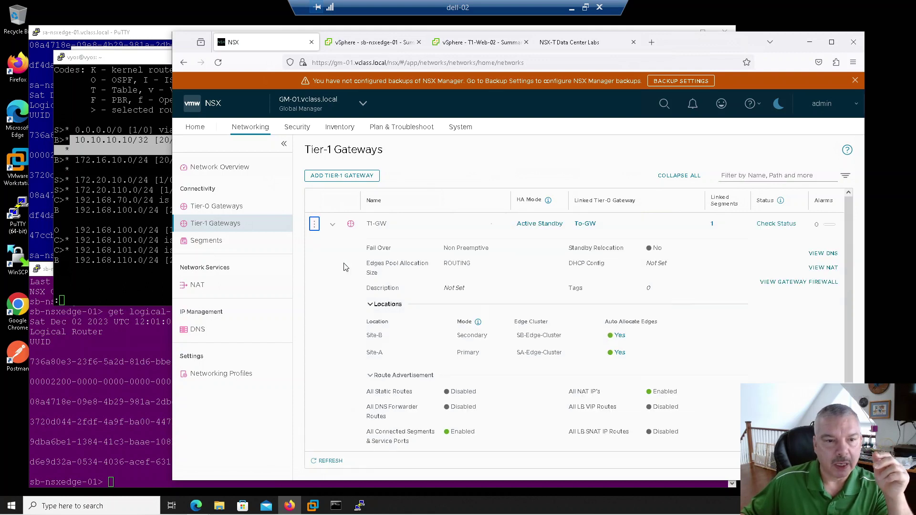
Edit Tier-0 gateway To-GW and open Site-A's route re-distribution showing SA-Redis with 3 sources.
{"action": "left_click", "coordinate": [219, 206]}
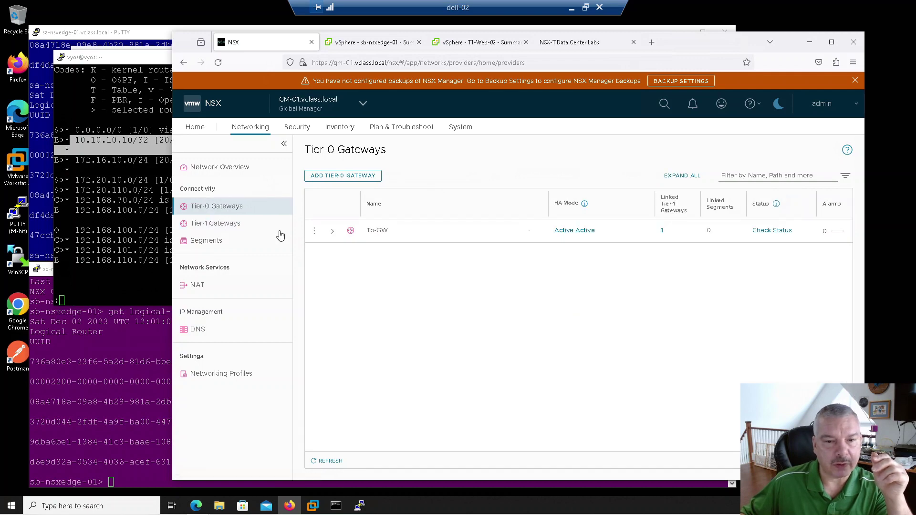
{"action": "left_click", "coordinate": [314, 231]}
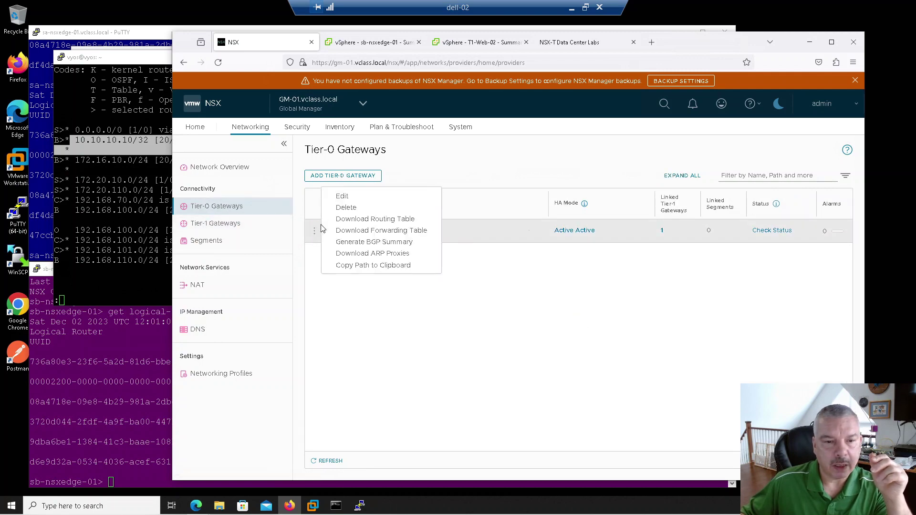
{"action": "left_click", "coordinate": [340, 197]}
{"action": "scroll", "coordinate": [389, 291], "scroll_direction": "down", "scroll_amount": 3}
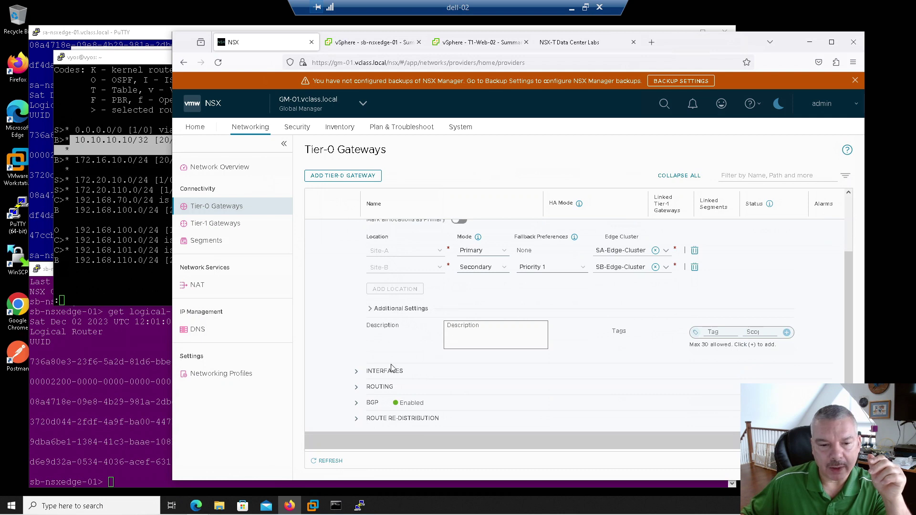
{"action": "left_click", "coordinate": [357, 388]}
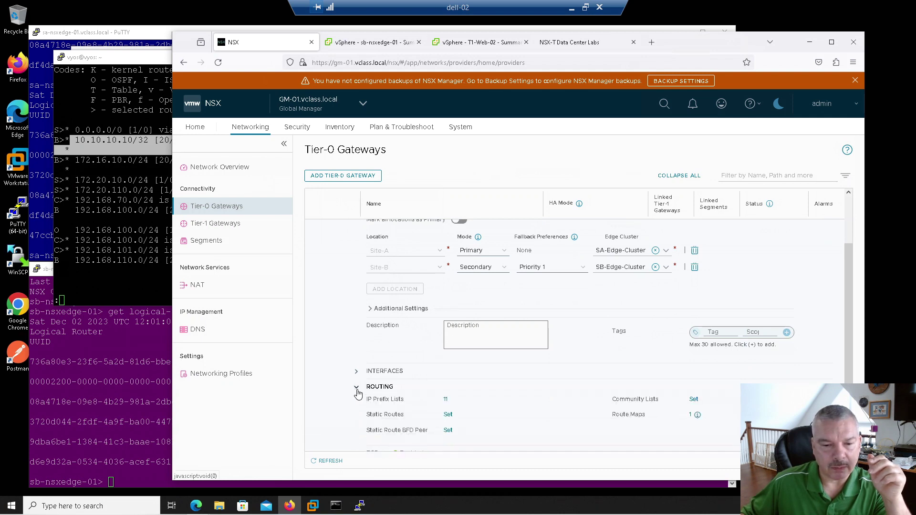
{"action": "left_click", "coordinate": [356, 388]}
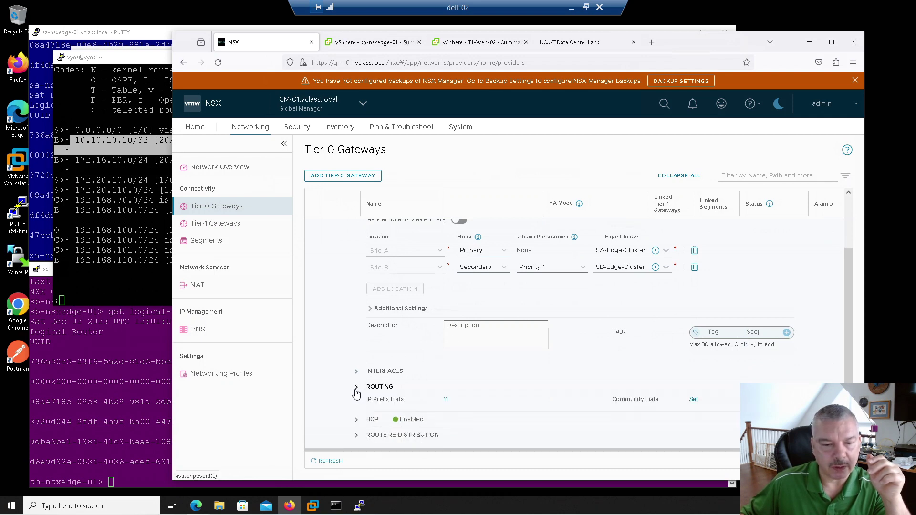
{"action": "left_click", "coordinate": [355, 404]}
{"action": "scroll", "coordinate": [573, 386], "scroll_direction": "down", "scroll_amount": 3}
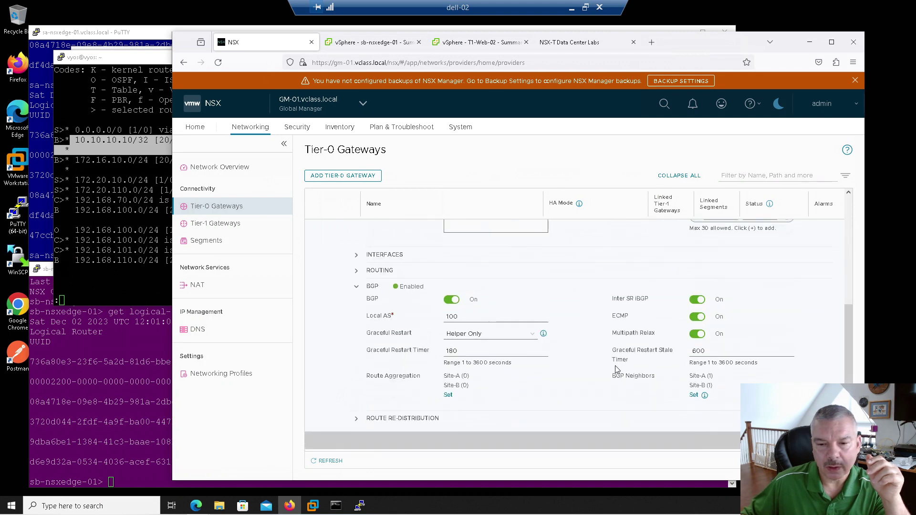
{"action": "left_click", "coordinate": [361, 418]}
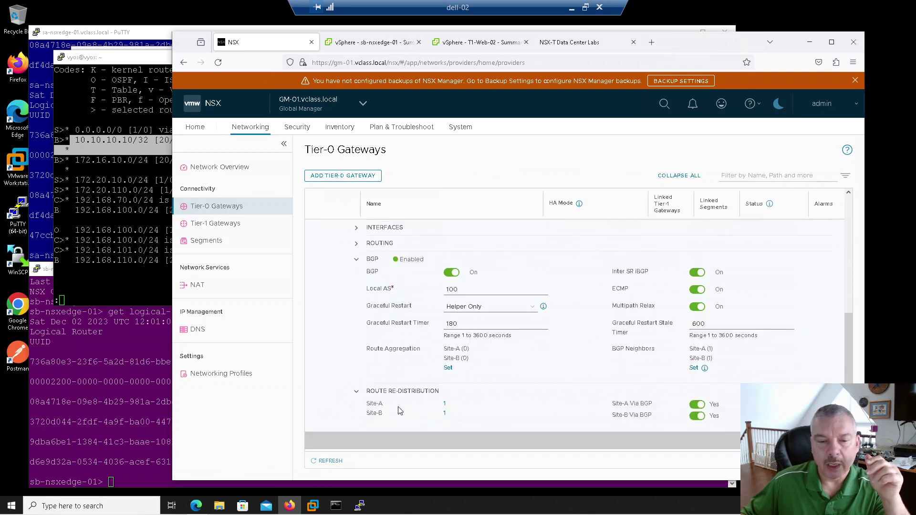
{"action": "left_click", "coordinate": [444, 405]}
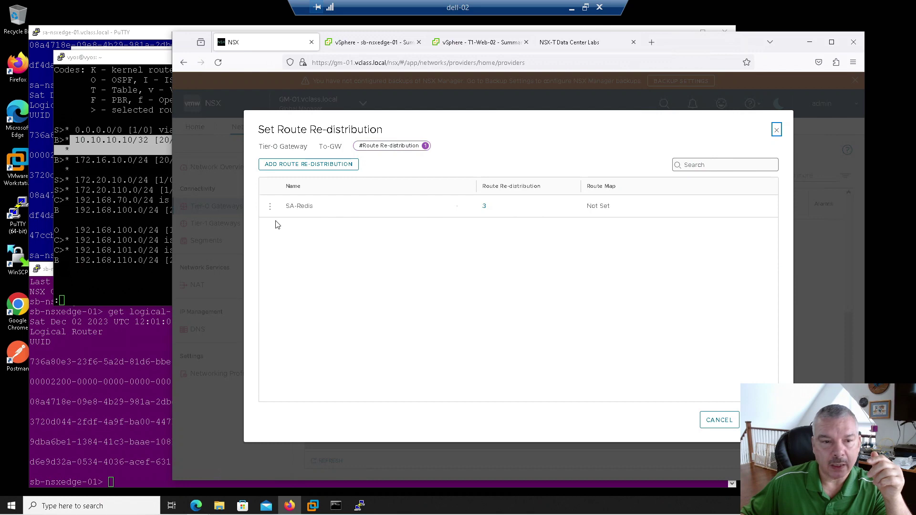
Review the three sources SA-Redis redistributes, then cancel and discard the edit without saving.
{"action": "left_click", "coordinate": [270, 206]}
{"action": "left_click", "coordinate": [297, 200]}
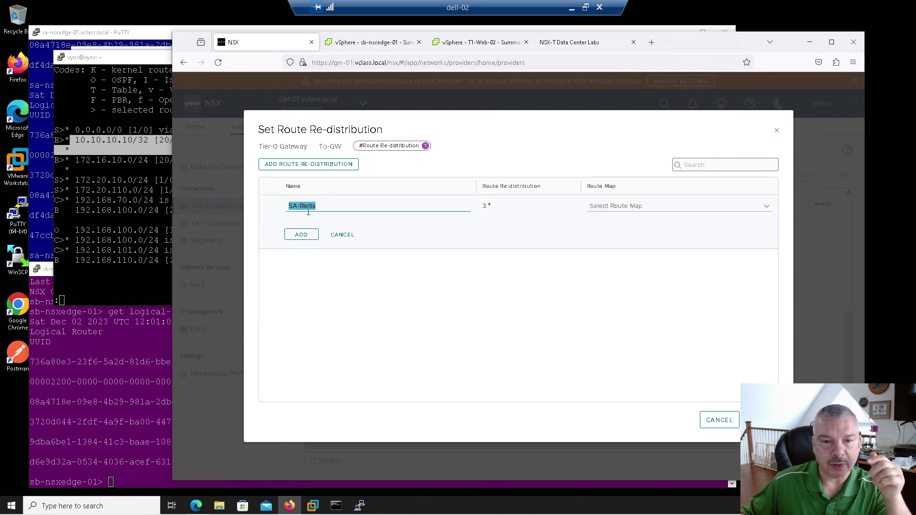
{"action": "left_click", "coordinate": [485, 209]}
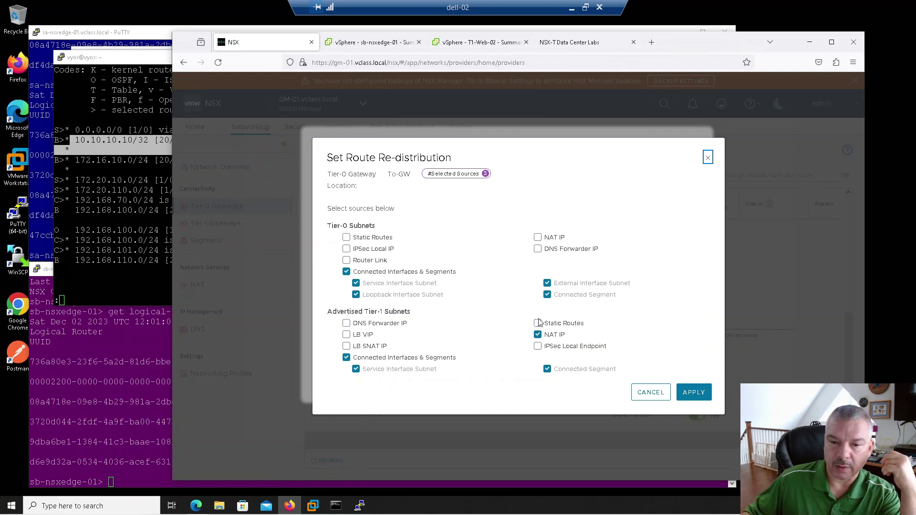
{"action": "left_click", "coordinate": [652, 394]}
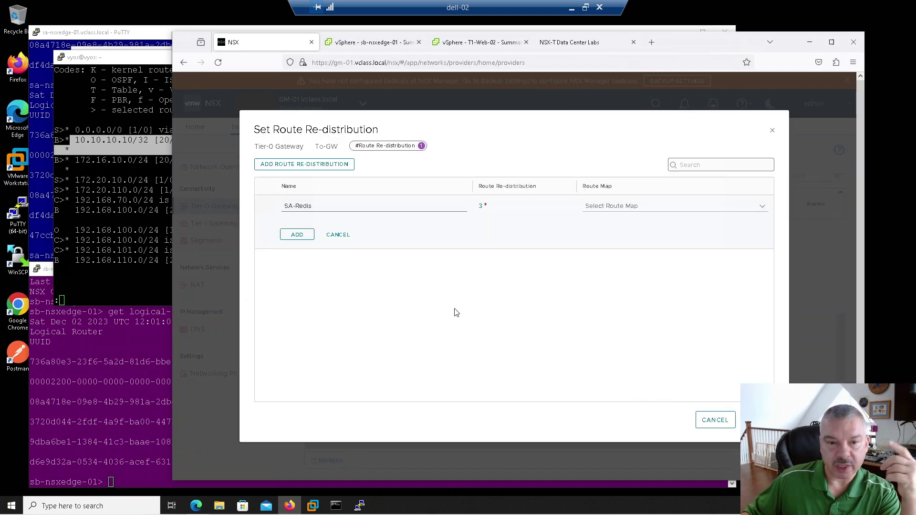
{"action": "left_click", "coordinate": [715, 420]}
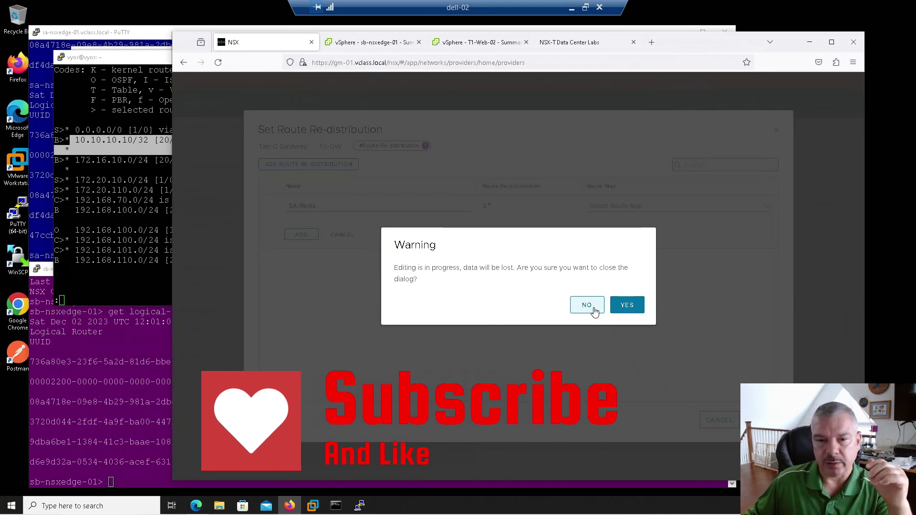
{"action": "left_click", "coordinate": [640, 307]}
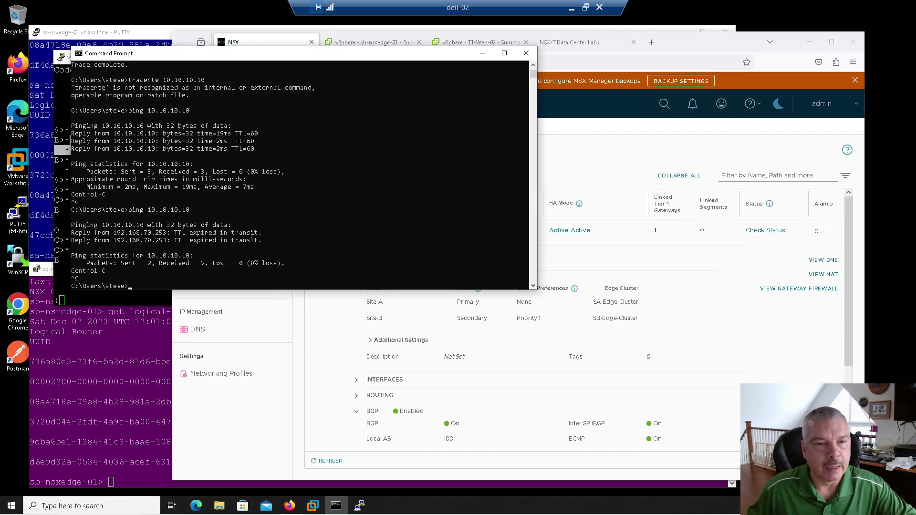
Ping 10.10.10.10 and 172.16.10.11, both getting TTL expired in transit, then open NSX Network Overview.
{"action": "left_click", "coordinate": [366, 202]}
{"action": "key", "text": "Up"}
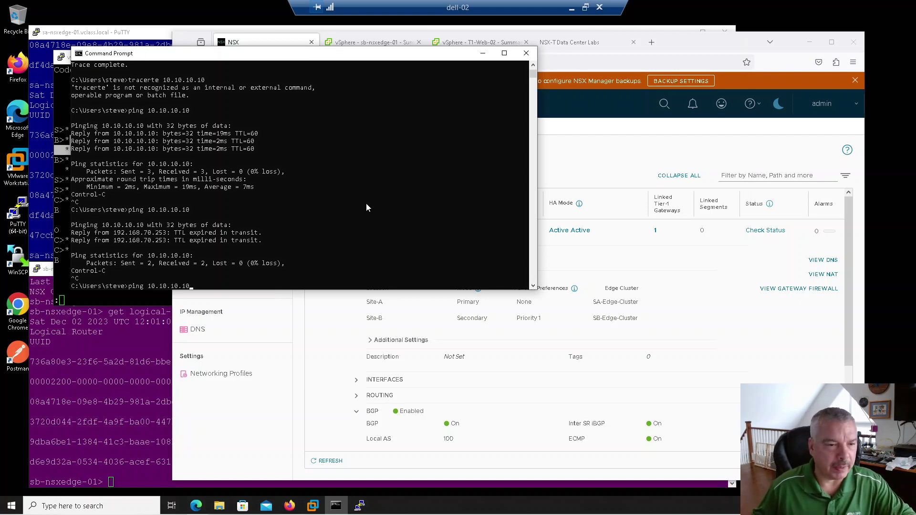
{"action": "key", "text": "Return"}
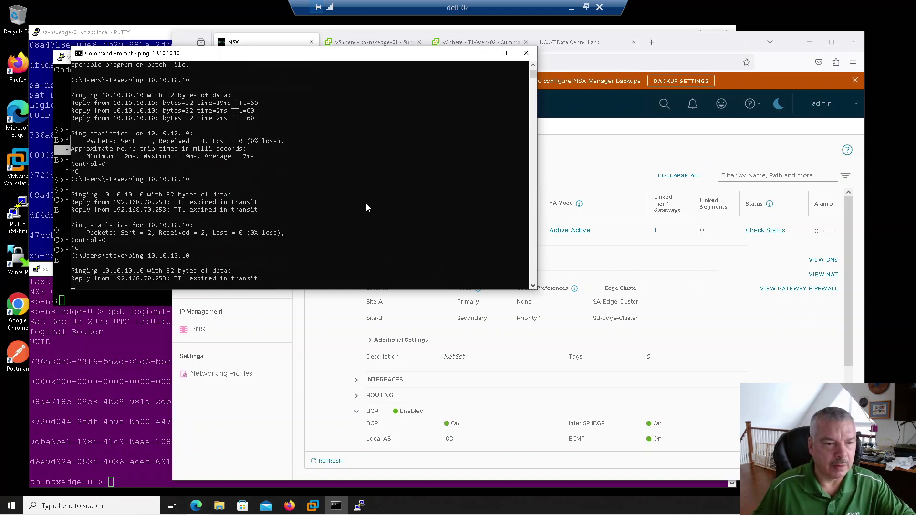
{"action": "key", "text": "ctrl+c"}
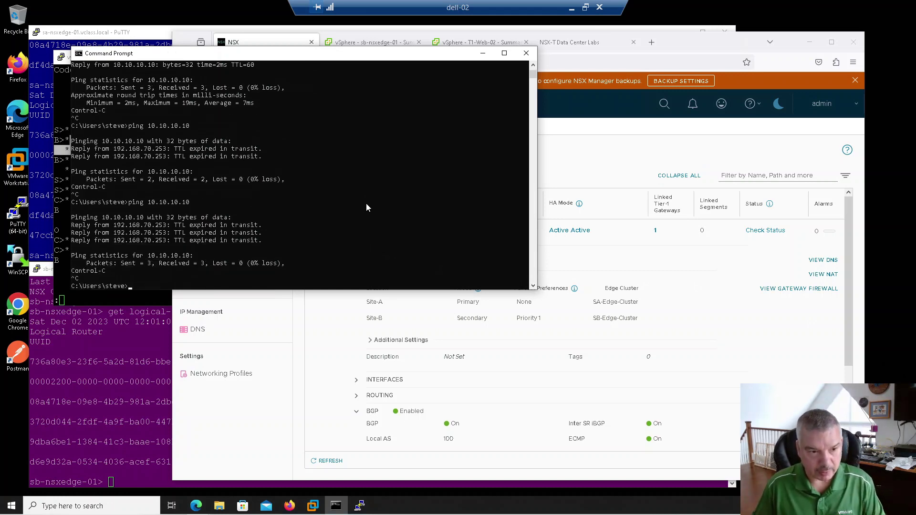
{"action": "type", "text": "ping 1"}
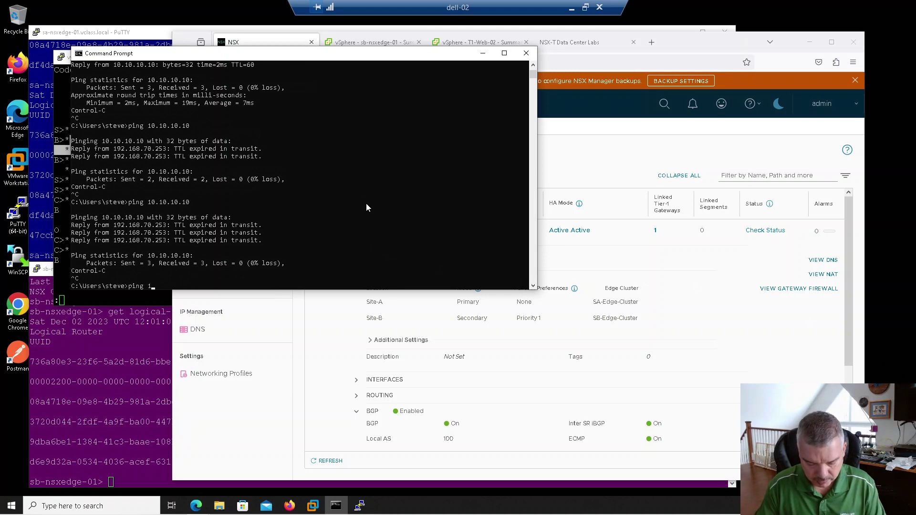
{"action": "type", "text": "72.16.10.11"}
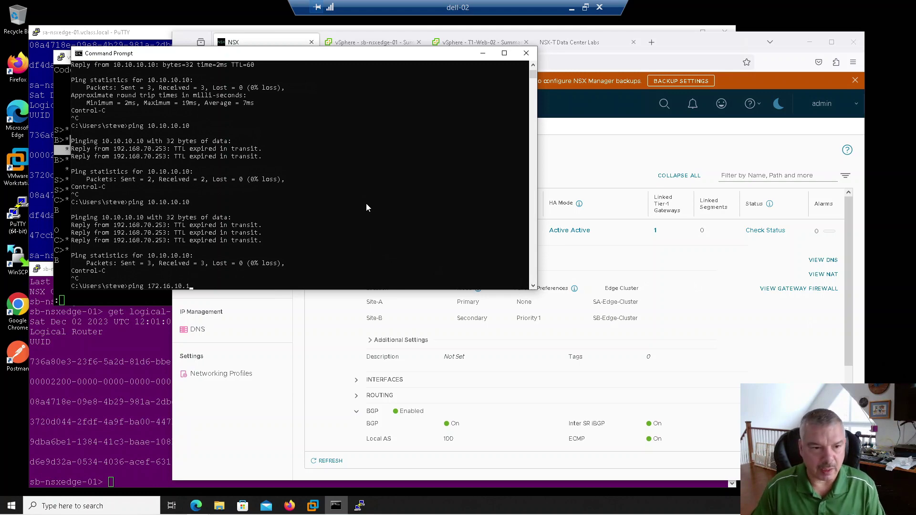
{"action": "key", "text": "Return"}
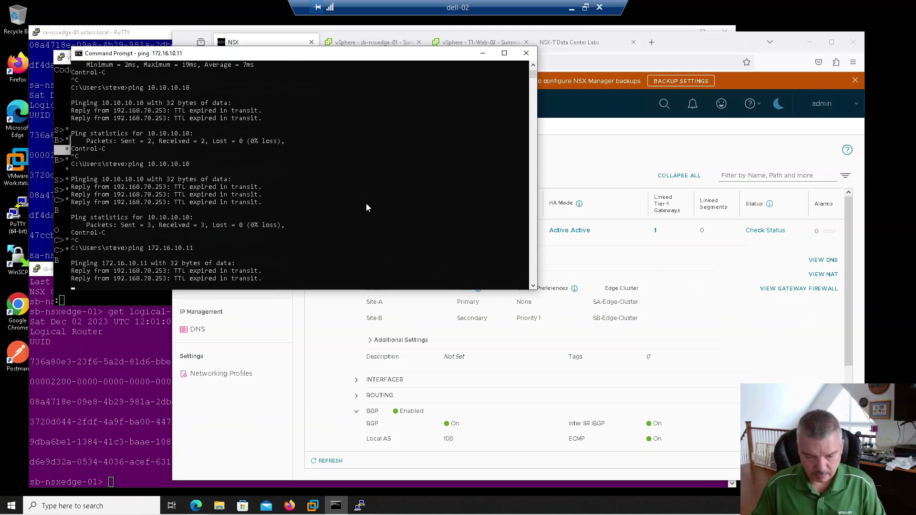
{"action": "key", "text": "ctrl+c"}
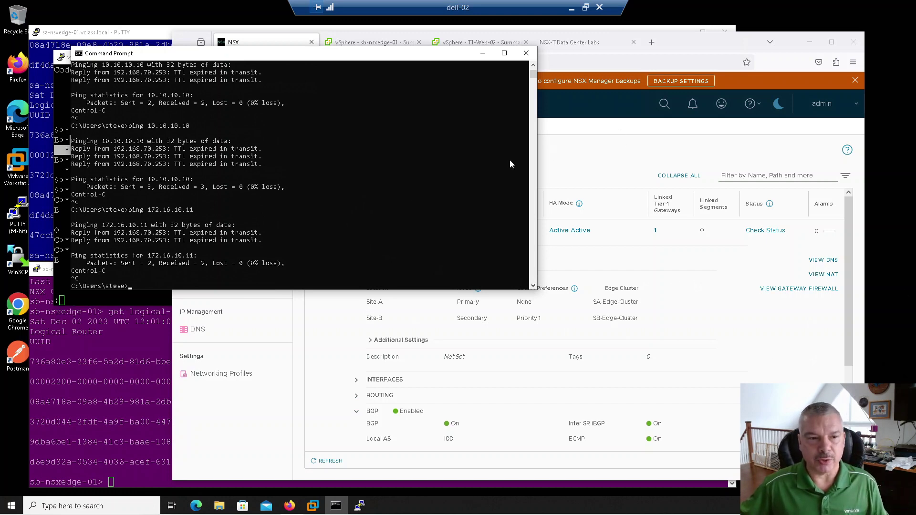
{"action": "left_click", "coordinate": [690, 45]}
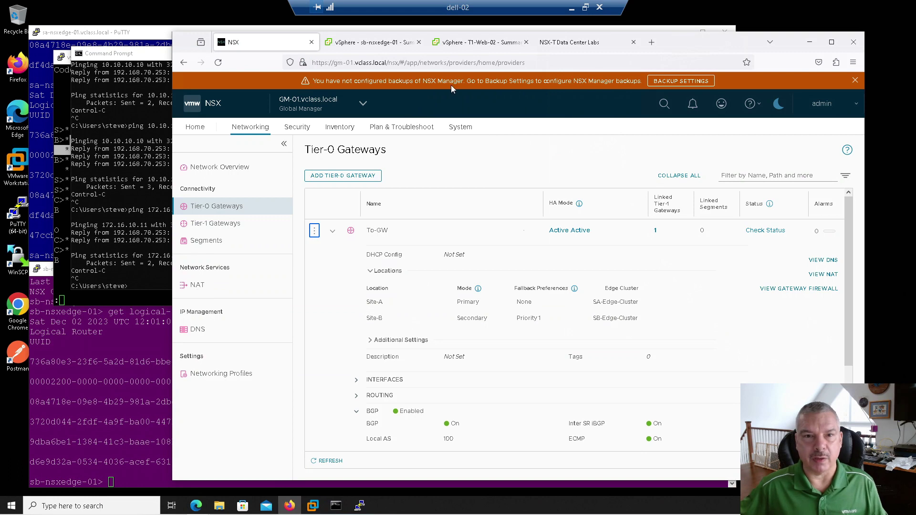
{"action": "left_click", "coordinate": [209, 170]}
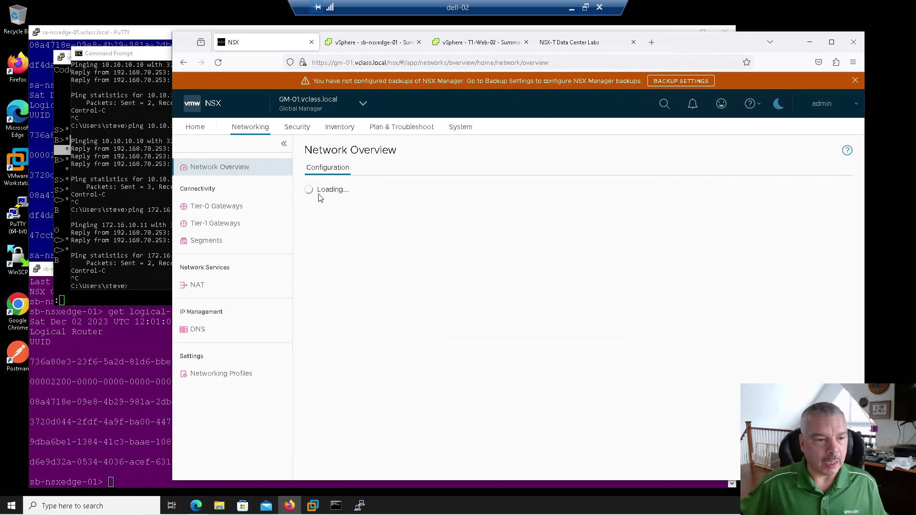
Rerun show ip route on VyOS and confirm the 10.10.10.10/32 and 172.16.10.0/24 BGP routes disappeared.
{"action": "left_click", "coordinate": [65, 199]}
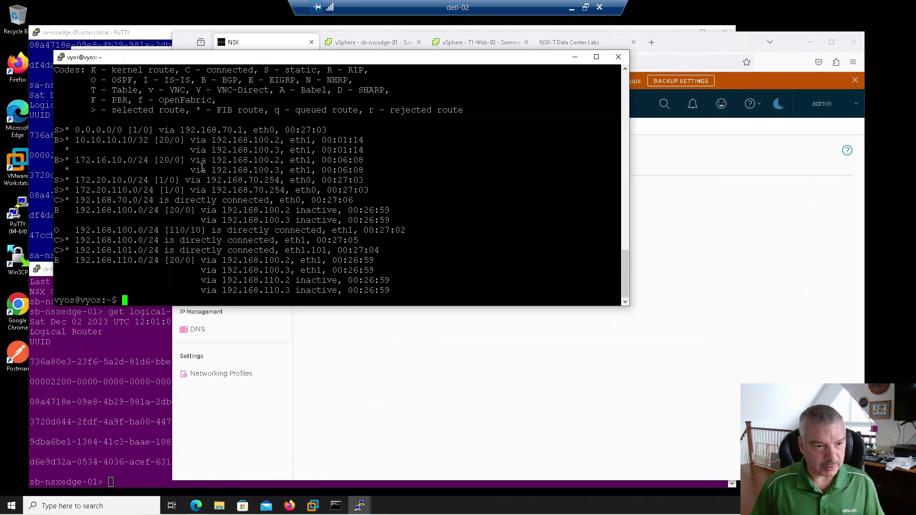
{"action": "key", "text": "Up"}
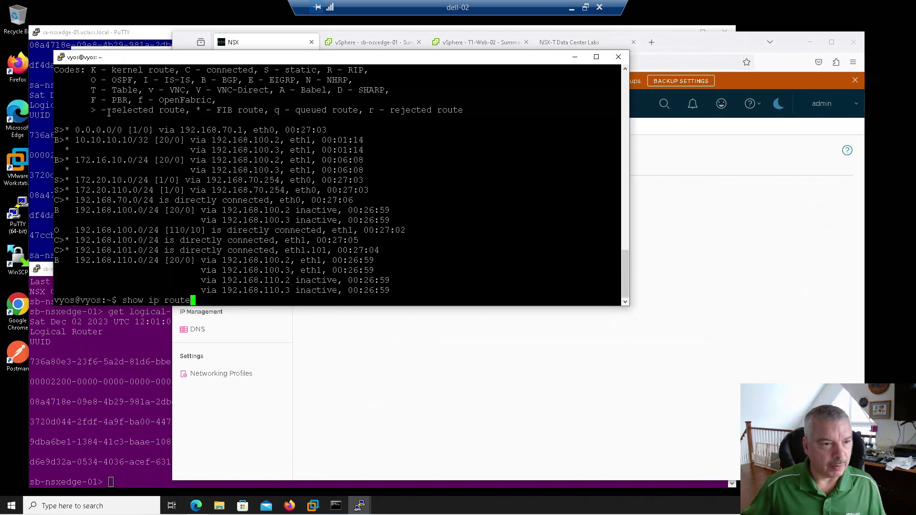
{"action": "left_click_drag", "start_coordinate": [78, 140], "coordinate": [313, 150]}
{"action": "left_click_drag", "start_coordinate": [74, 160], "coordinate": [287, 172]}
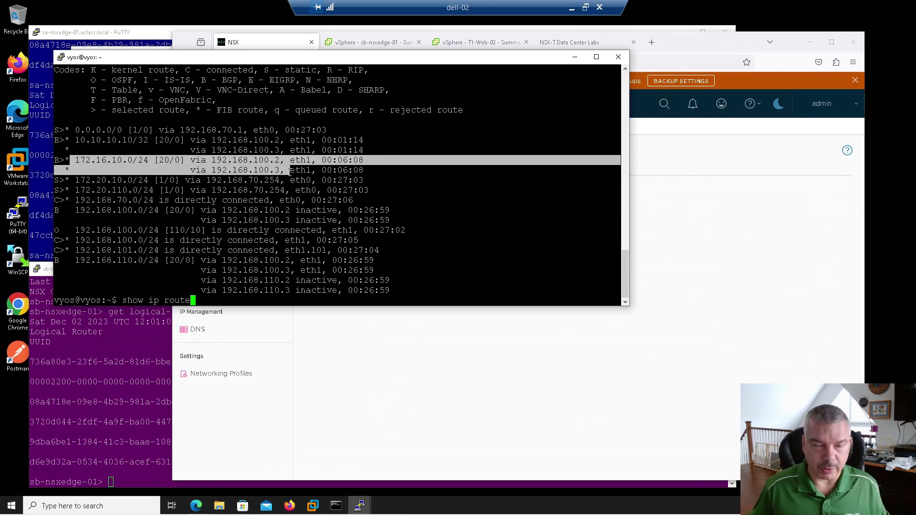
{"action": "key", "text": "Return"}
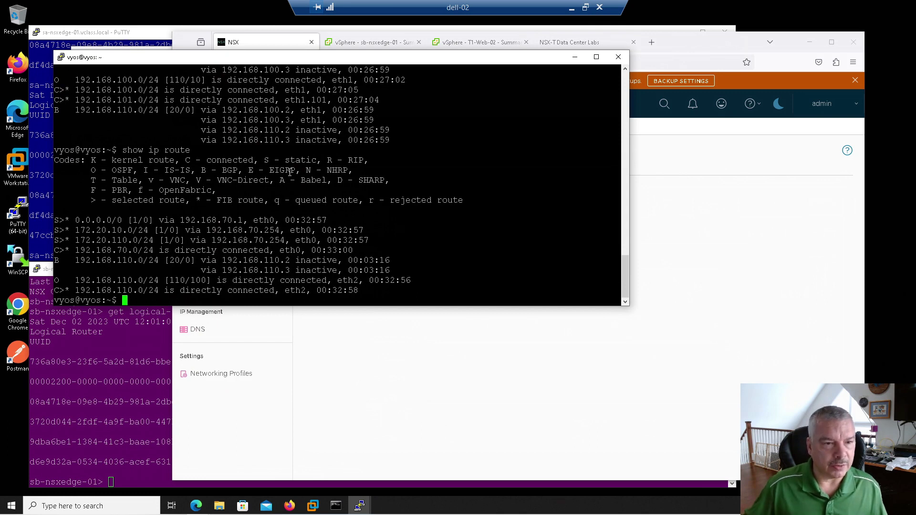
{"action": "left_click_drag", "start_coordinate": [144, 150], "coordinate": [193, 150]}
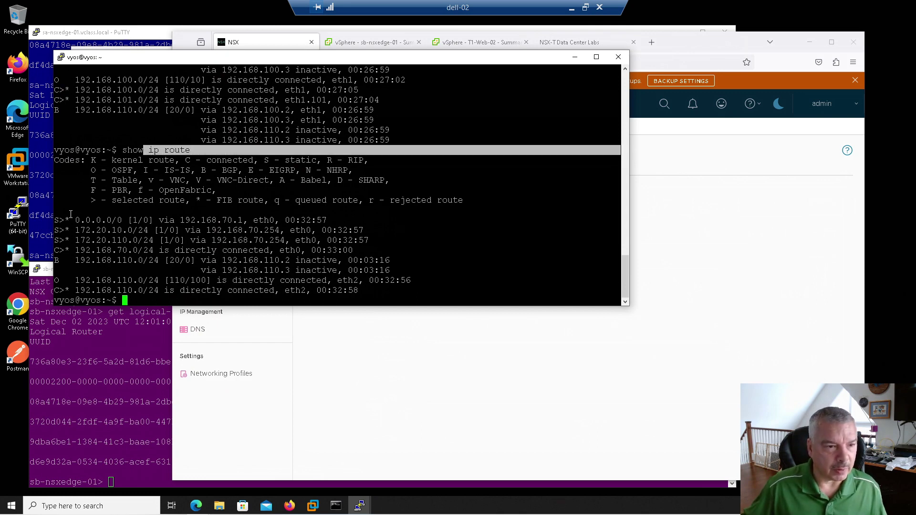
{"action": "left_click_drag", "start_coordinate": [64, 219], "coordinate": [159, 266]}
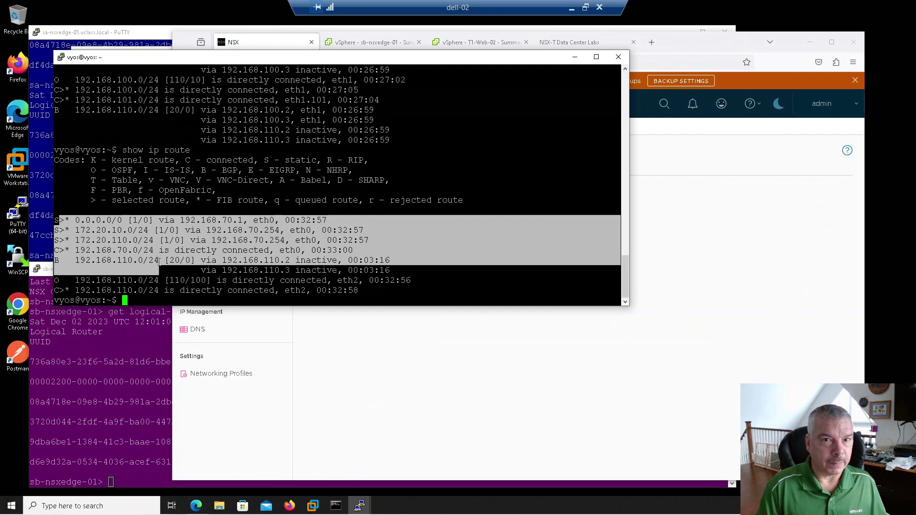
{"action": "left_click", "coordinate": [771, 272]}
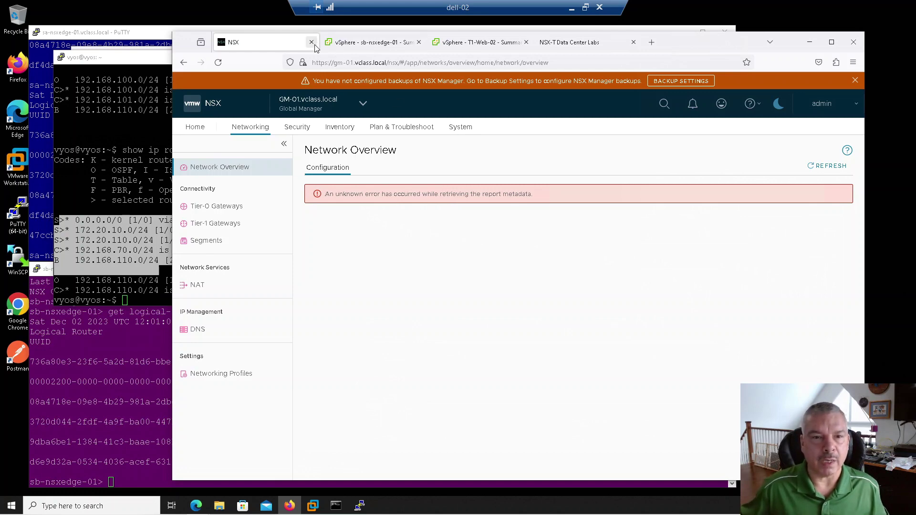
Sign in to GM-02 in a new tab with saved credentials and view its System overview.
{"action": "left_click", "coordinate": [651, 43]}
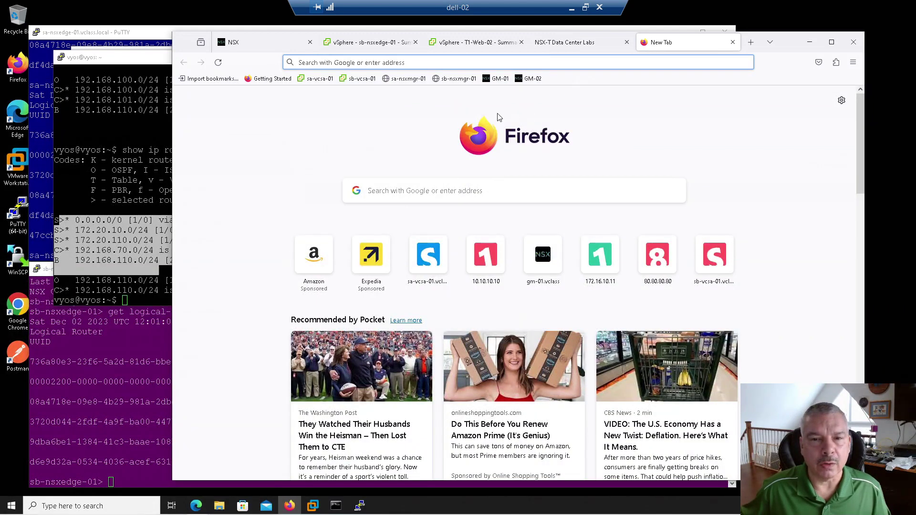
{"action": "left_click", "coordinate": [528, 80]}
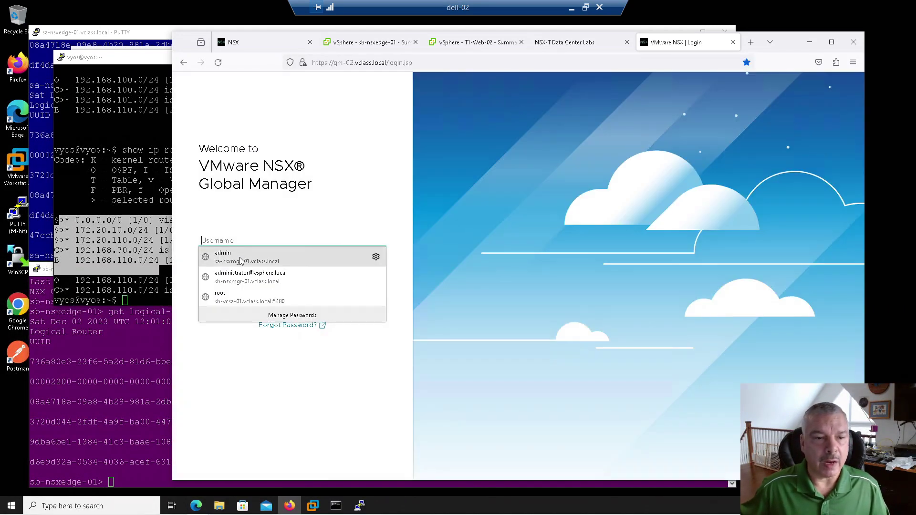
{"action": "left_click", "coordinate": [241, 258]}
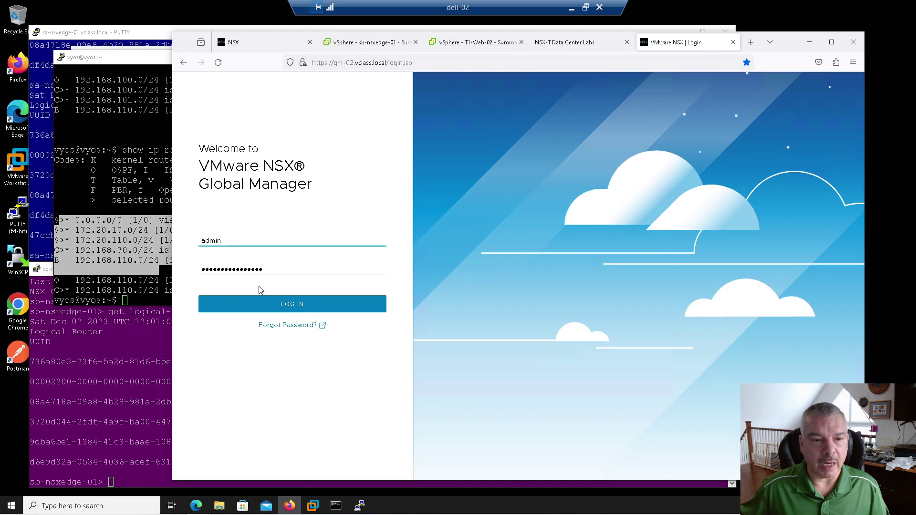
{"action": "left_click", "coordinate": [312, 309]}
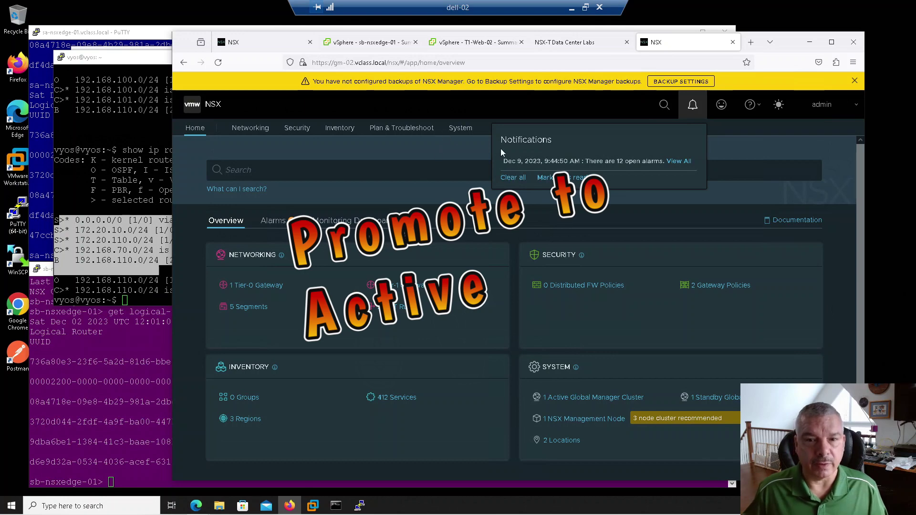
{"action": "left_click", "coordinate": [467, 131]}
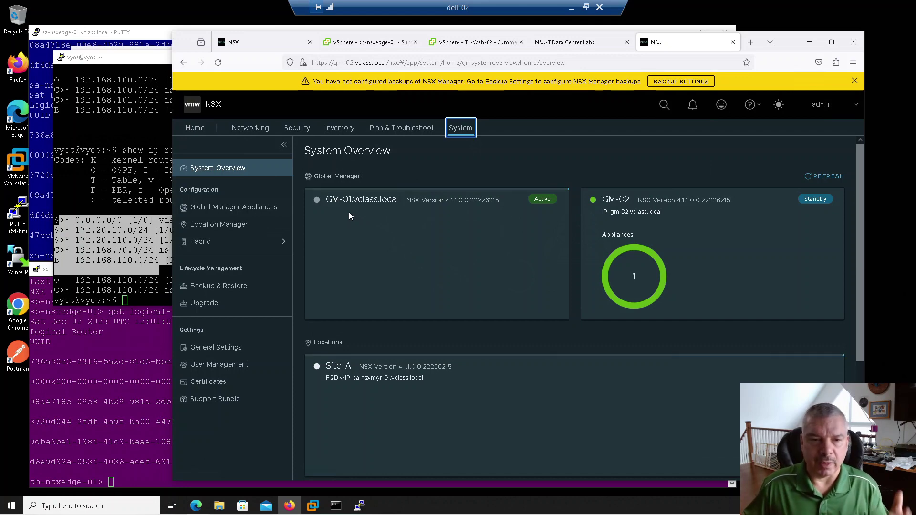
{"action": "left_click", "coordinate": [216, 228]}
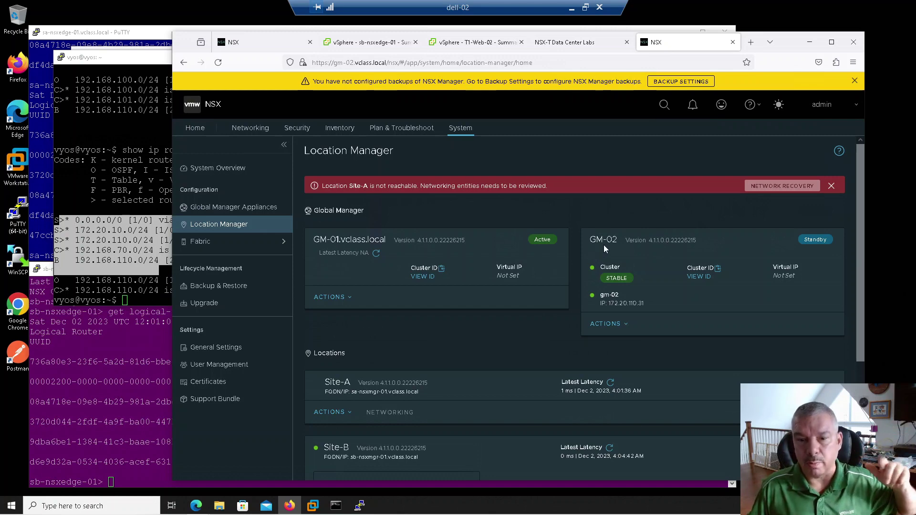
Make standby GM-02 active, choosing Force to Active since Site-A is unreachable.
{"action": "left_click", "coordinate": [608, 324]}
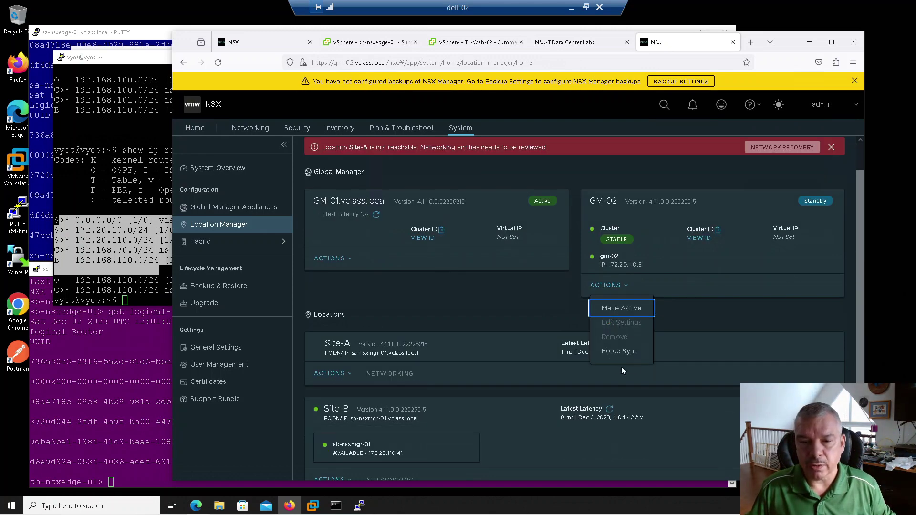
{"action": "left_click", "coordinate": [620, 310]}
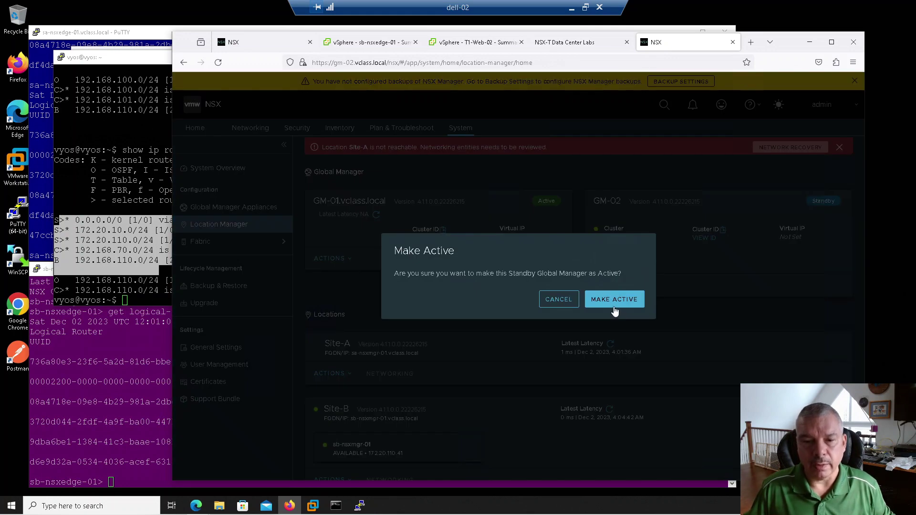
{"action": "left_click", "coordinate": [620, 310]}
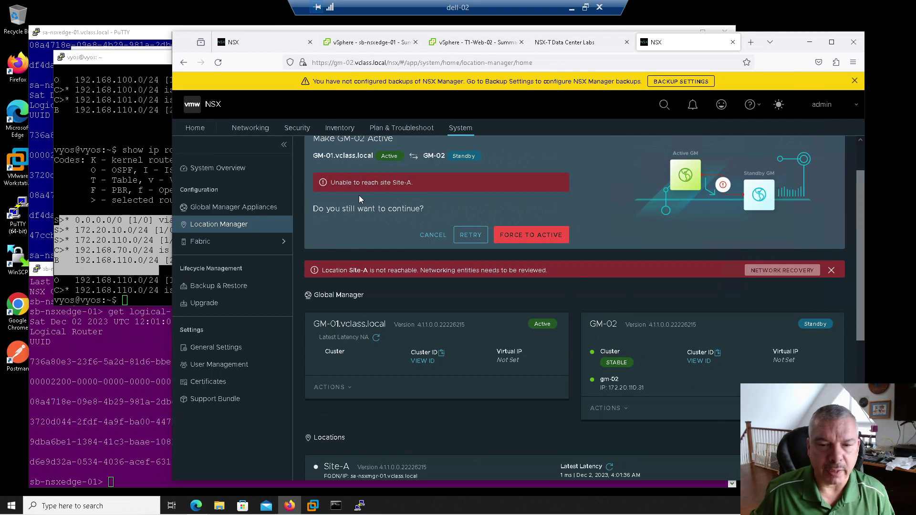
{"action": "left_click", "coordinate": [534, 237]}
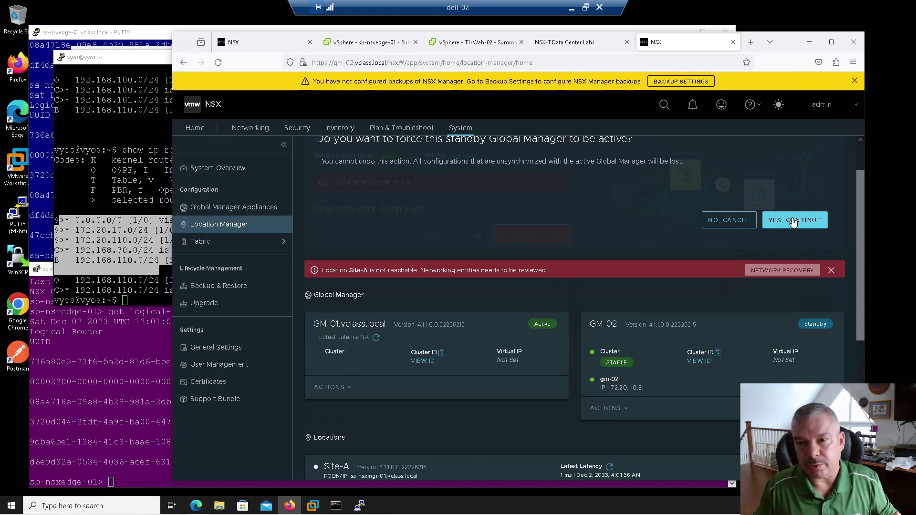
Confirm Yes, Continue to force GM-02 active and let the six-step activation finish.
{"action": "left_click", "coordinate": [793, 223]}
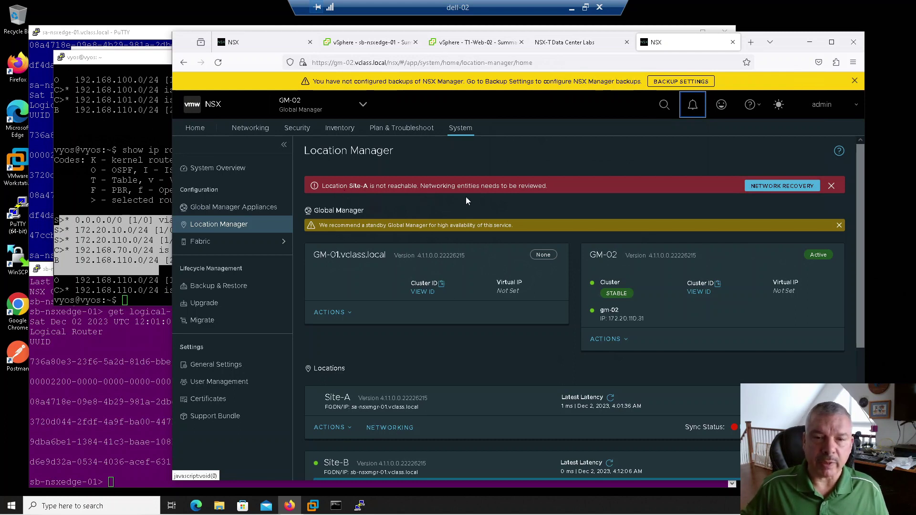
Rerun show ip route on VyOS and check the remaining 172.20 static routes.
{"action": "left_click", "coordinate": [110, 205]}
{"action": "key", "text": "Up"}
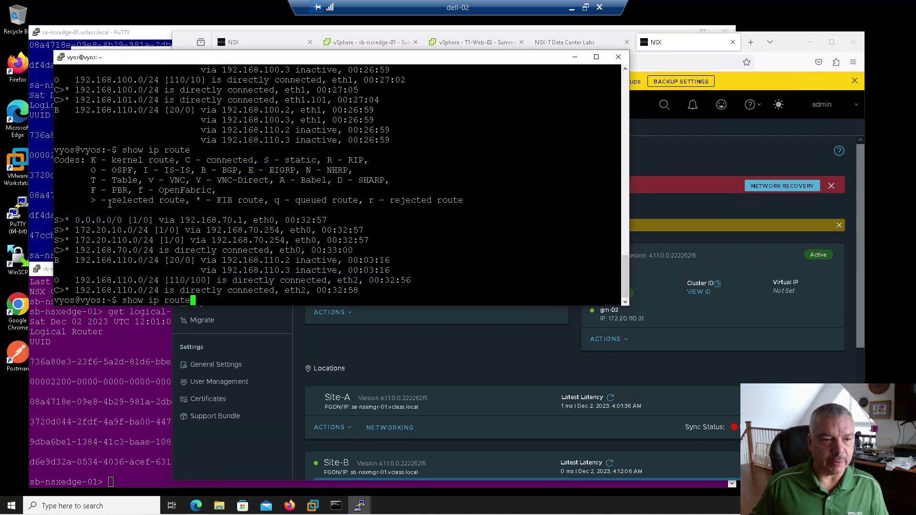
{"action": "key", "text": "Return"}
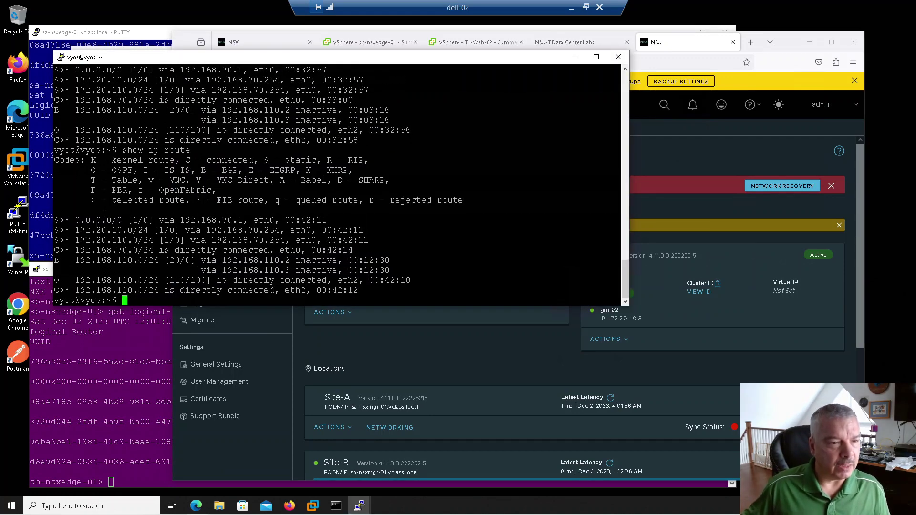
{"action": "left_click_drag", "start_coordinate": [70, 226], "coordinate": [264, 250]}
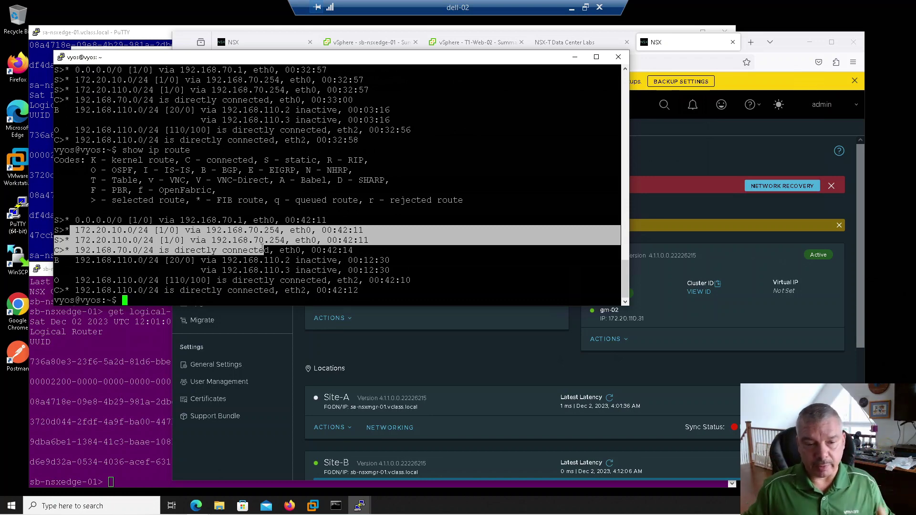
Rerun pings to 172.16.10.11 and 10.10.10.10, which still return TTL expired in transit.
{"action": "left_click", "coordinate": [335, 506]}
{"action": "left_click", "coordinate": [398, 211]}
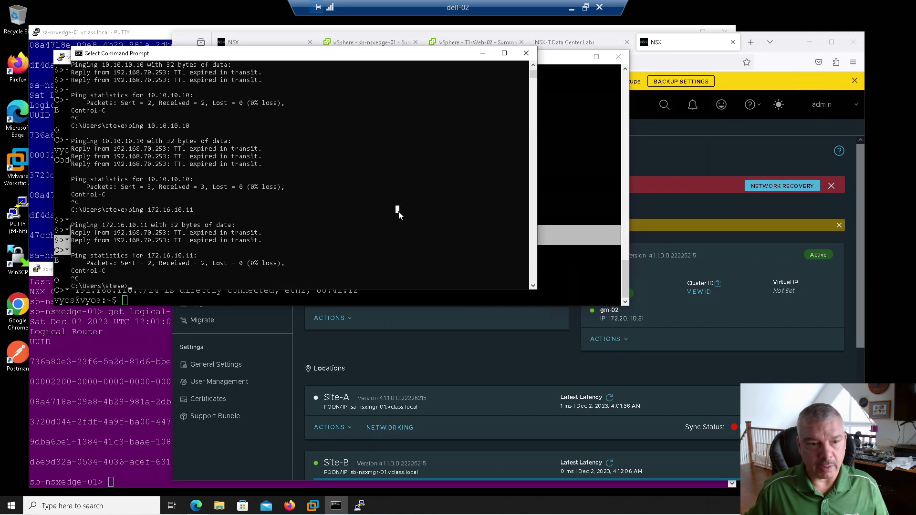
{"action": "key", "text": "Escape"}
{"action": "key", "text": "Up"}
{"action": "key", "text": "Return"}
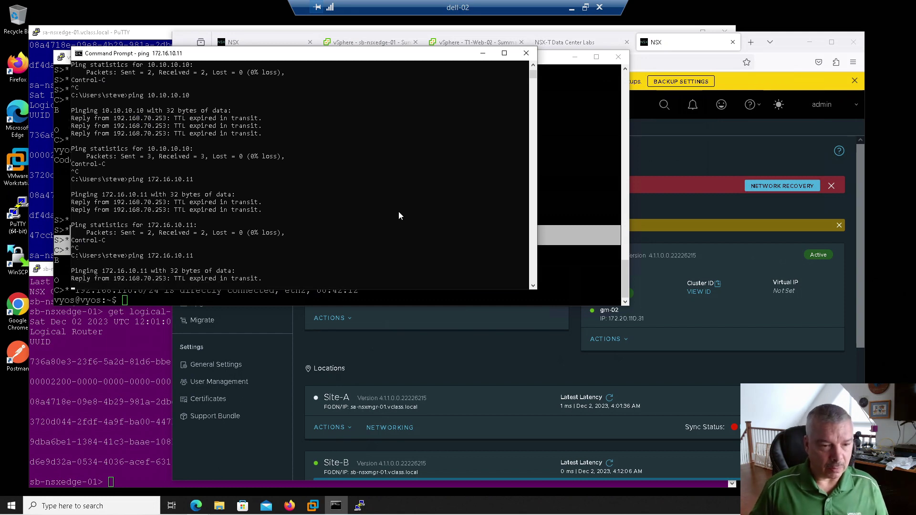
{"action": "key", "text": "ctrl+c"}
{"action": "key", "text": "Up"}
{"action": "key", "text": "Up"}
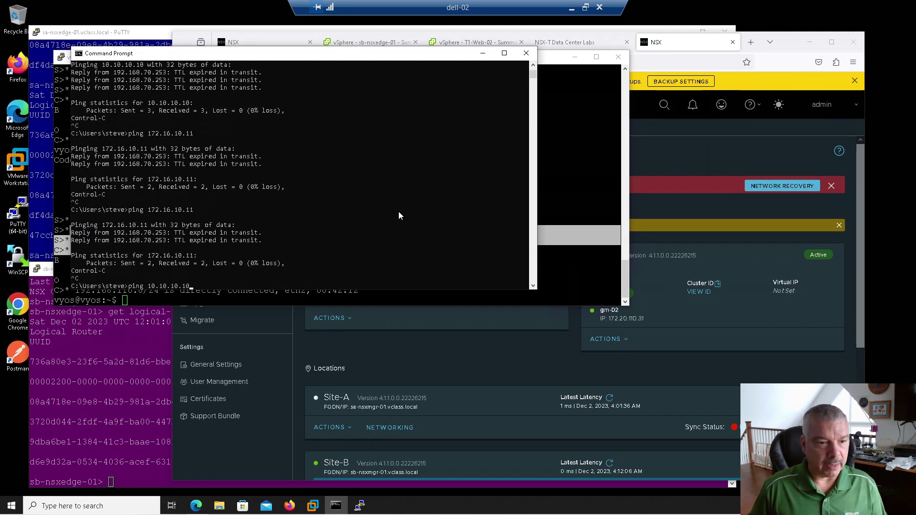
{"action": "key", "text": "Return"}
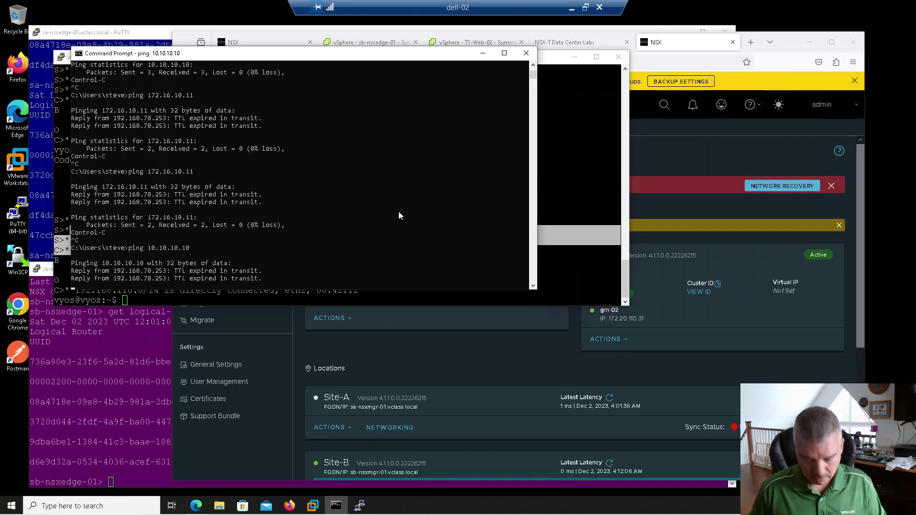
{"action": "key", "text": "ctrl+c"}
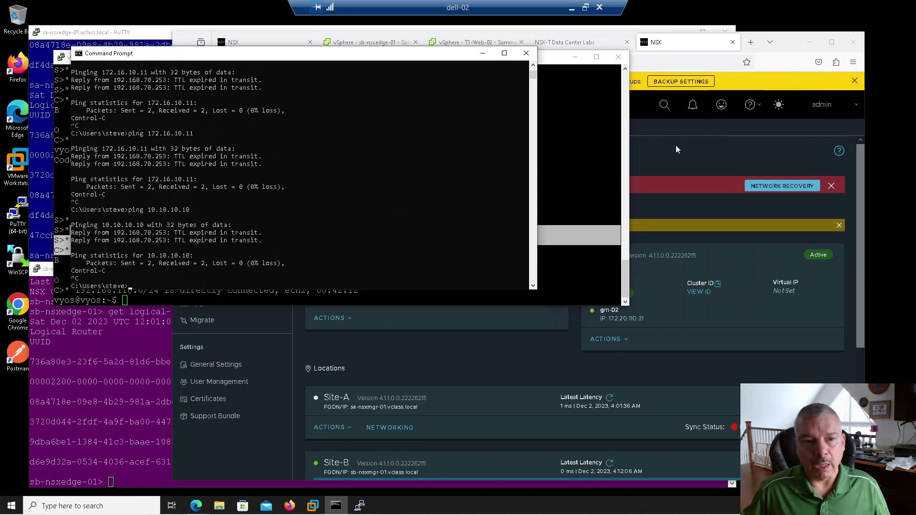
{"action": "left_click", "coordinate": [676, 147]}
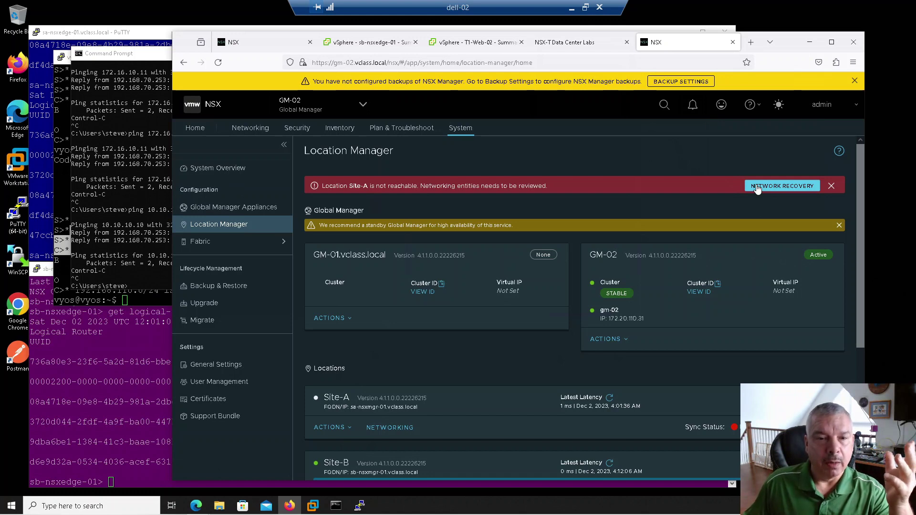
{"action": "left_click", "coordinate": [251, 138]}
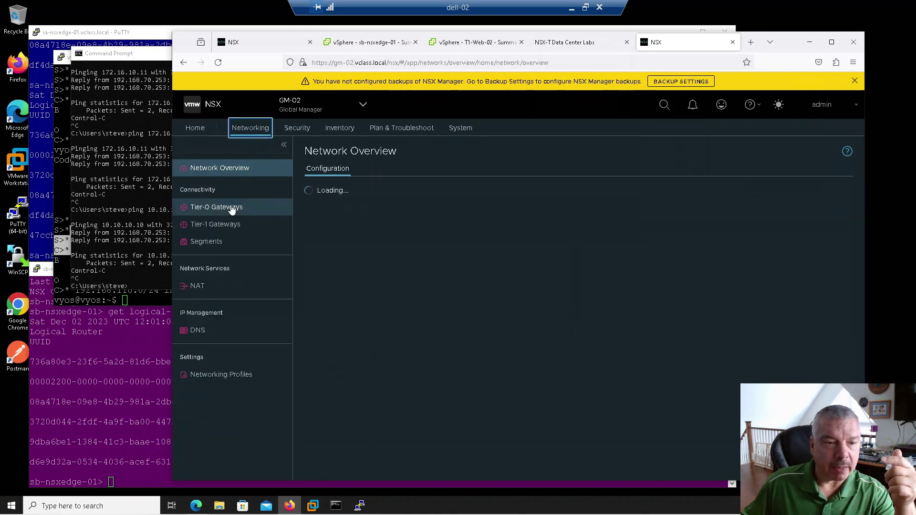
{"action": "left_click", "coordinate": [239, 209]}
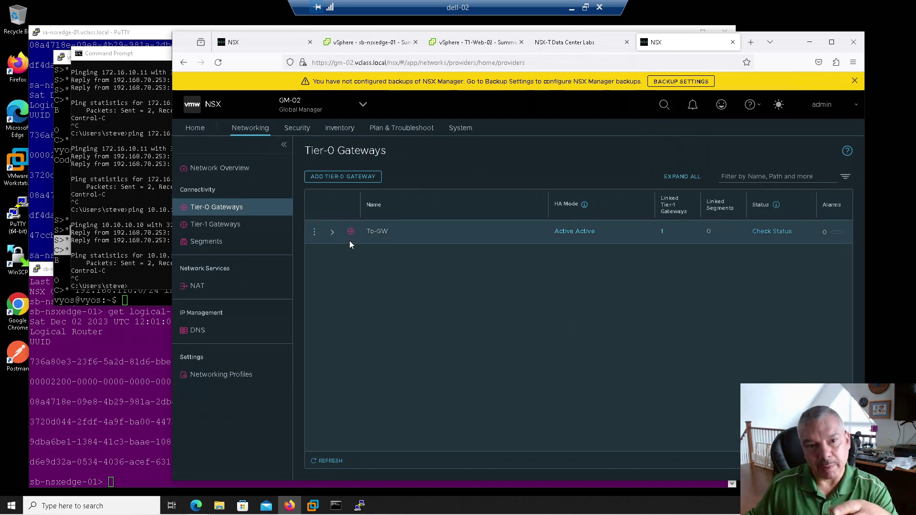
{"action": "left_click", "coordinate": [239, 175]}
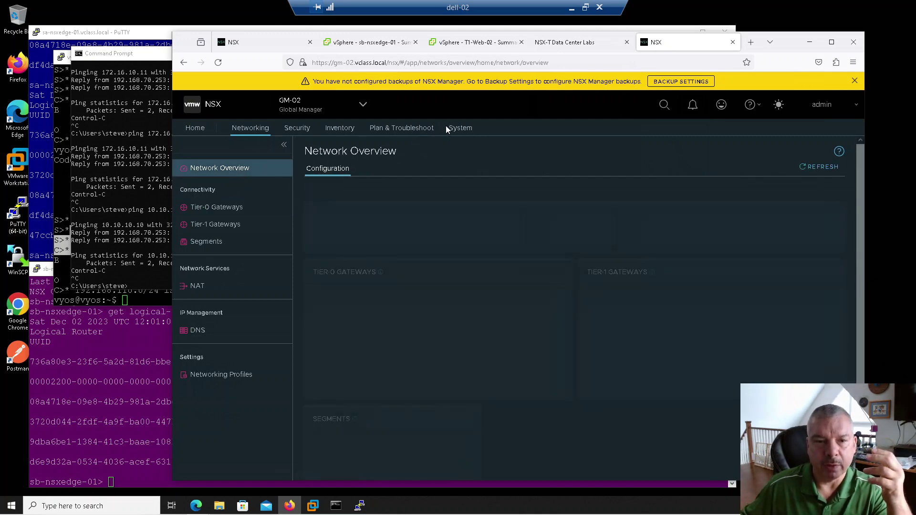
{"action": "left_click", "coordinate": [455, 125]}
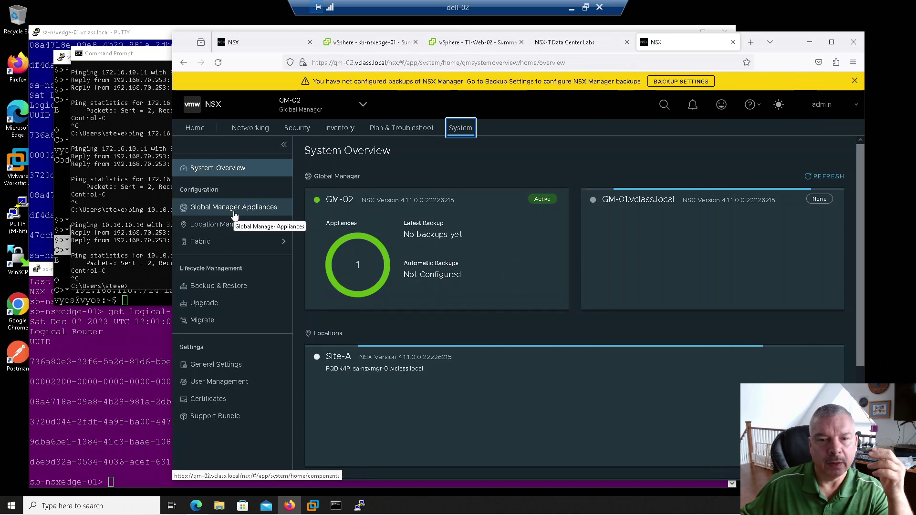
Run Network Recovery to migrate the To-GW Tier-0 gateway to preferred location Site-B.
{"action": "left_click", "coordinate": [230, 226]}
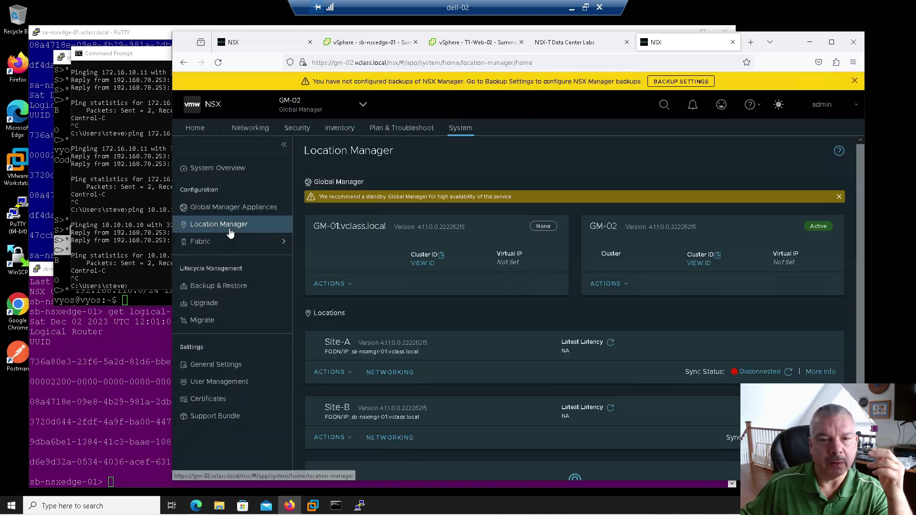
{"action": "left_click", "coordinate": [790, 188]}
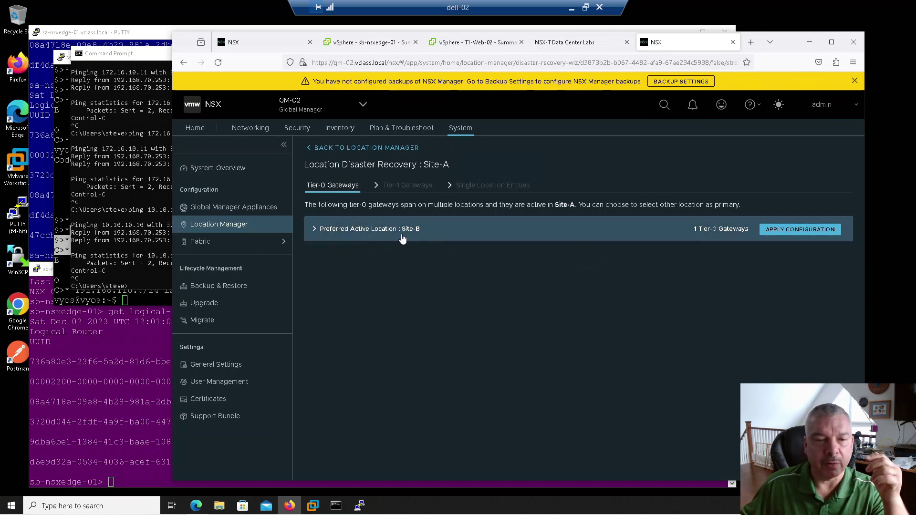
{"action": "left_click", "coordinate": [315, 230]}
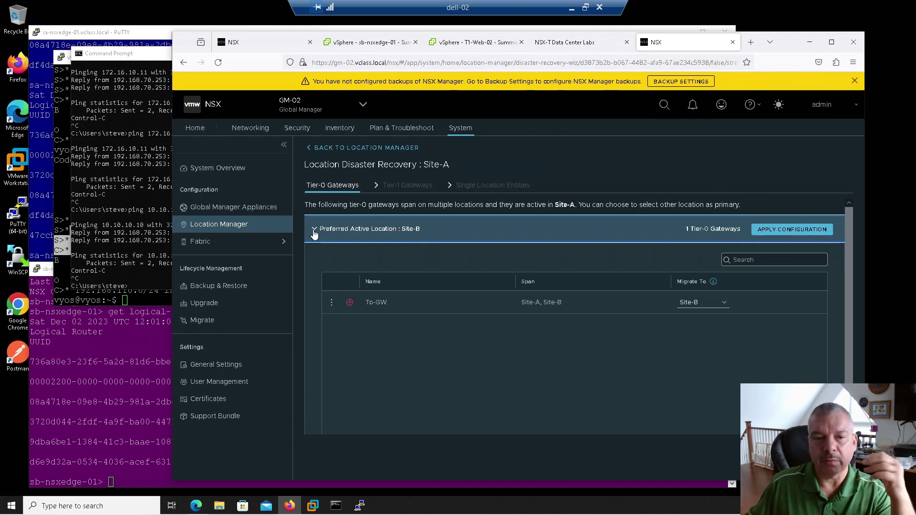
{"action": "left_click", "coordinate": [314, 231]}
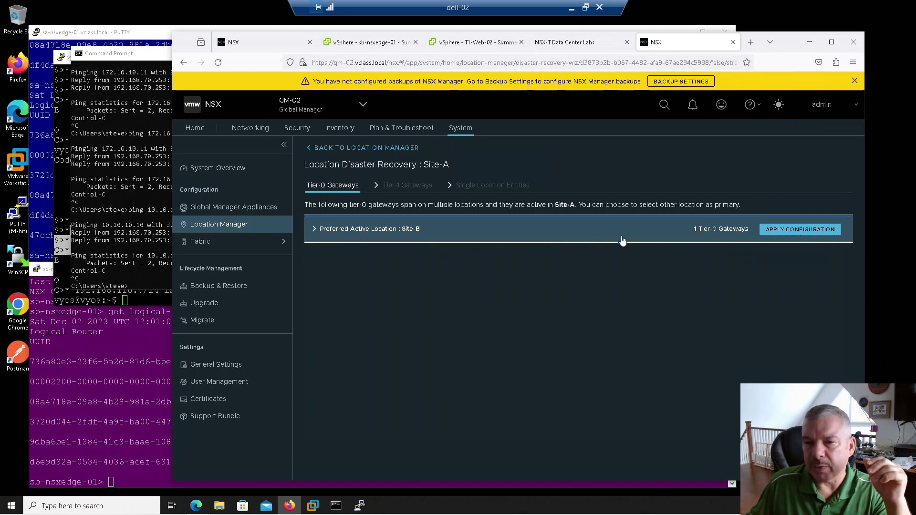
{"action": "left_click", "coordinate": [763, 235]}
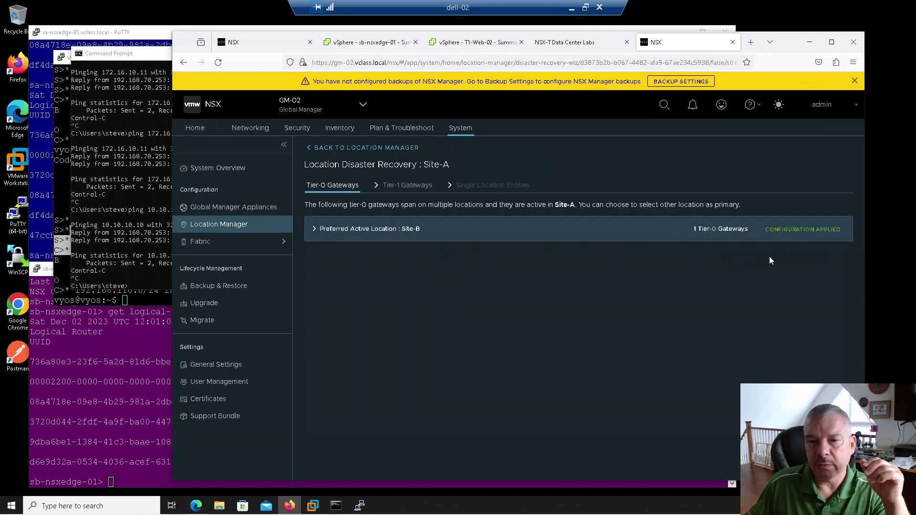
{"action": "left_click", "coordinate": [408, 185]}
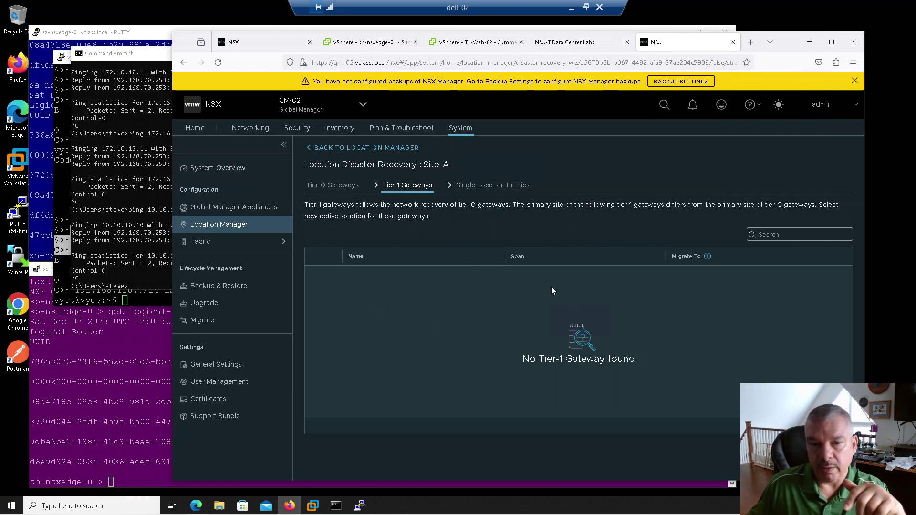
{"action": "left_click", "coordinate": [835, 454]}
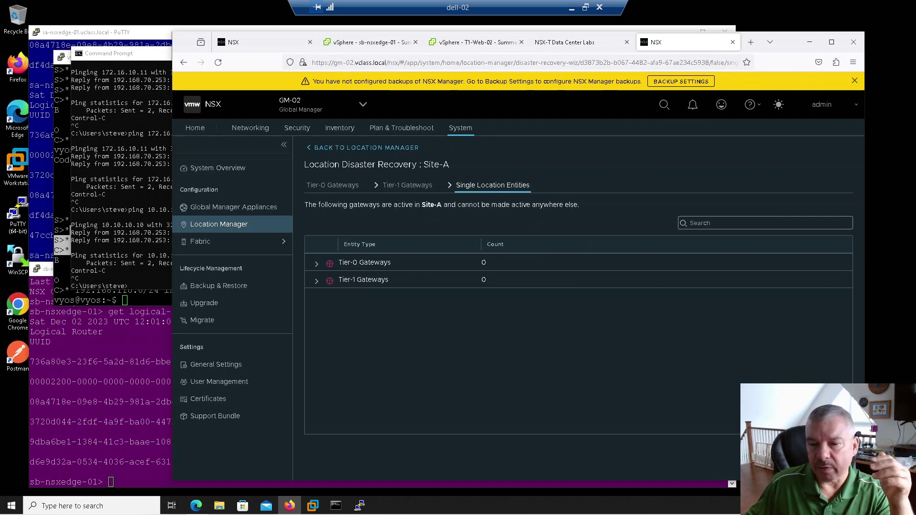
{"action": "left_click", "coordinate": [833, 457]}
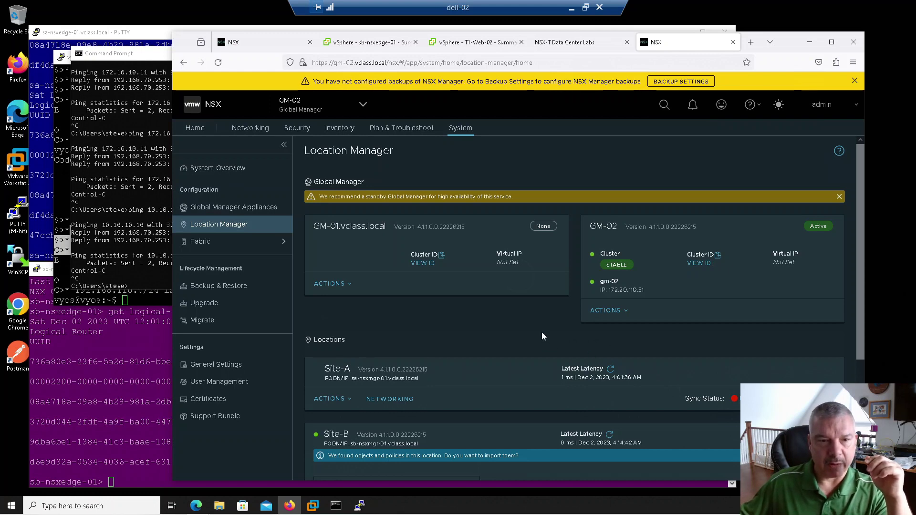
Rerun show ip route on VyOS and highlight BGP routes via 192.168.110.2 and 192.168.110.3.
{"action": "left_click", "coordinate": [128, 219]}
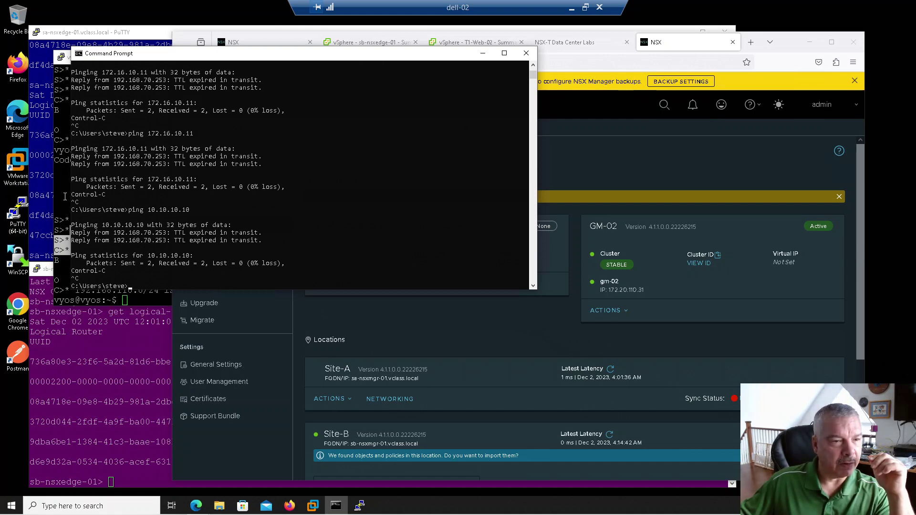
{"action": "left_click", "coordinate": [64, 196]}
{"action": "key", "text": "Up"}
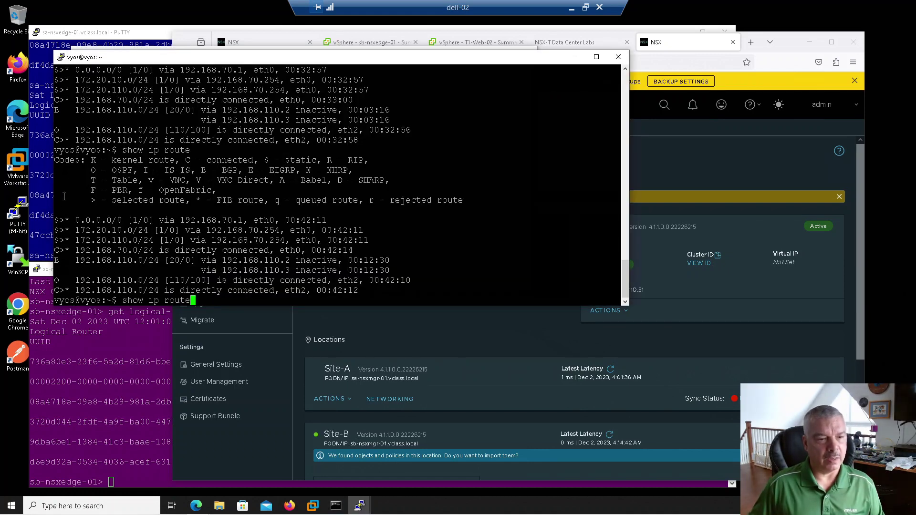
{"action": "key", "text": "Return"}
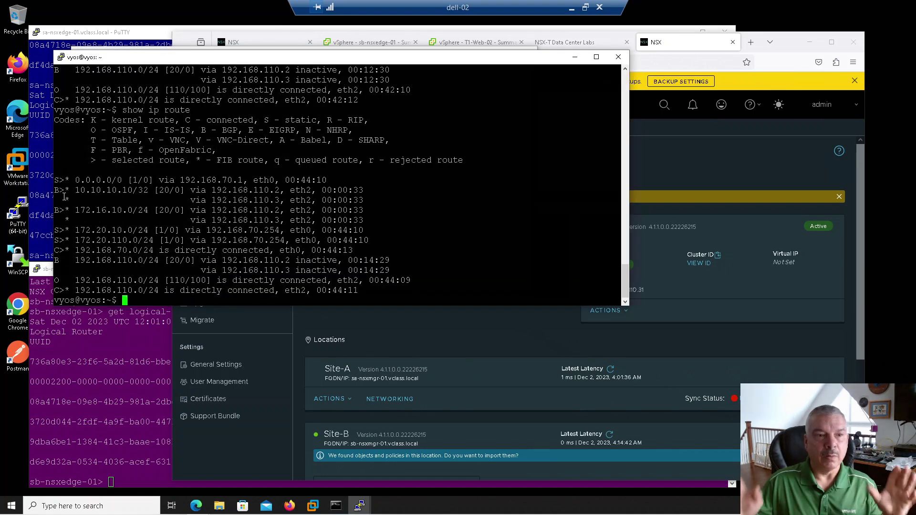
{"action": "left_click_drag", "start_coordinate": [78, 193], "coordinate": [145, 189]}
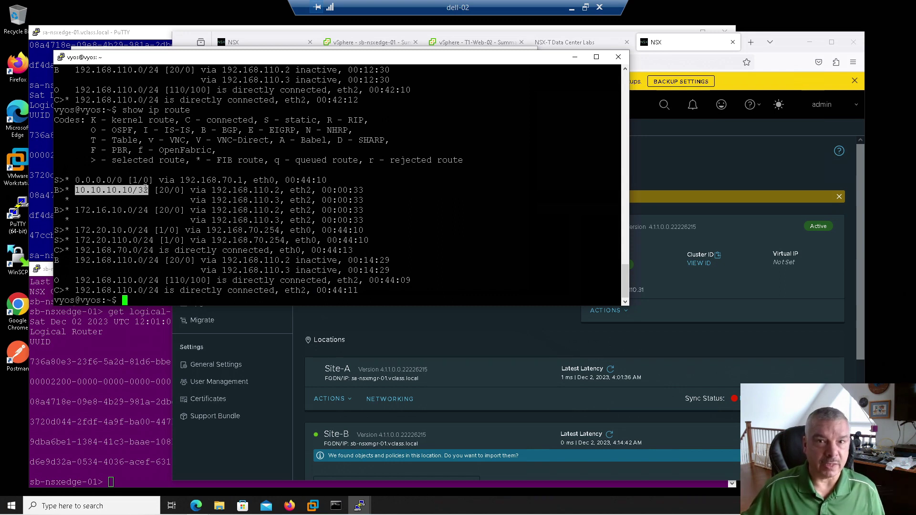
{"action": "left_click_drag", "start_coordinate": [217, 191], "coordinate": [282, 191]}
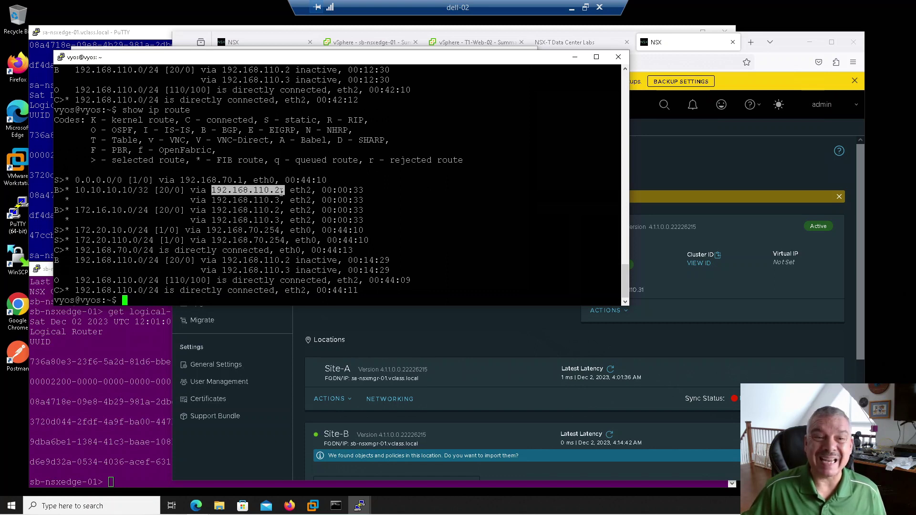
{"action": "double_click", "coordinate": [226, 200]}
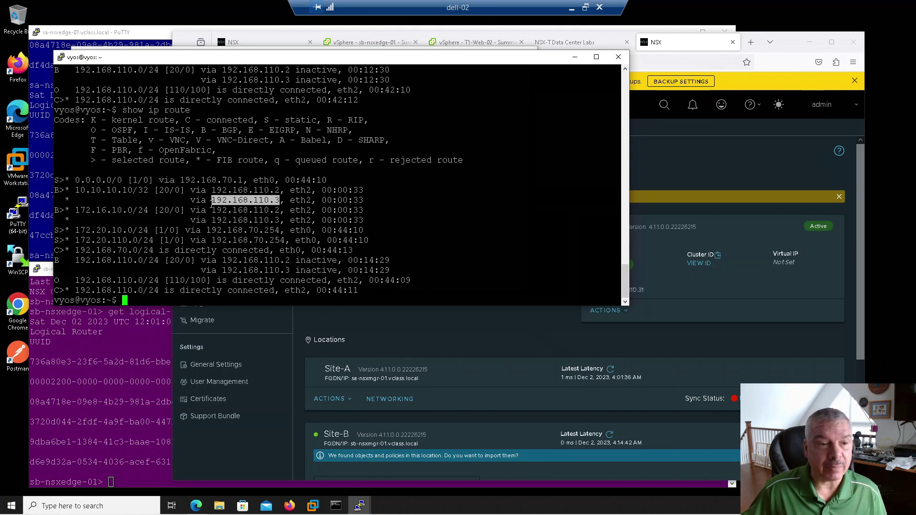
{"action": "left_click_drag", "start_coordinate": [208, 210], "coordinate": [283, 211]}
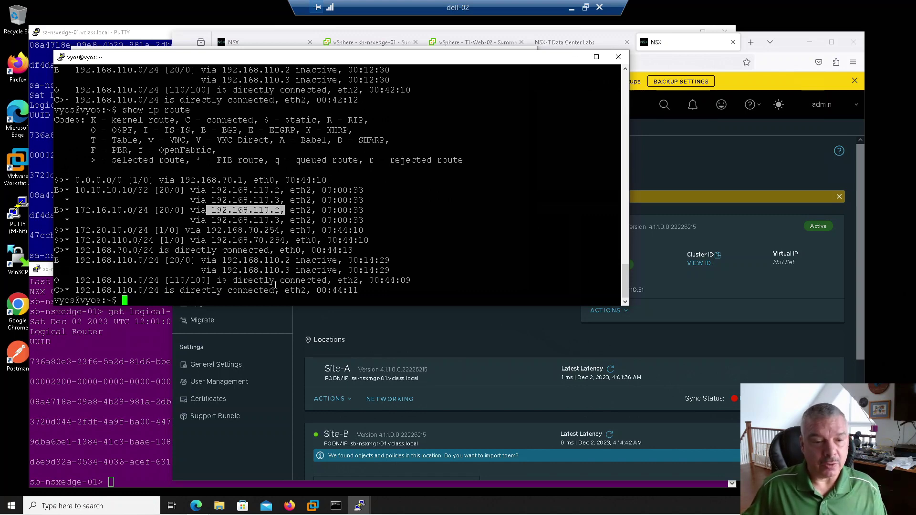
{"action": "left_click", "coordinate": [336, 505]}
Rerun ping 10.10.10.10 in Command Prompt, now getting replies with 0% loss.
{"action": "left_click", "coordinate": [352, 191]}
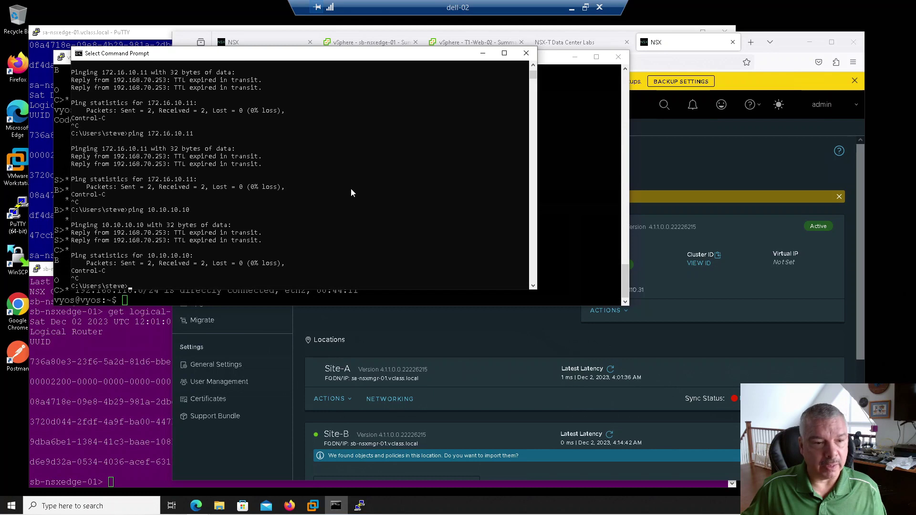
{"action": "key", "text": "Escape"}
{"action": "key", "text": "Up"}
{"action": "key", "text": "Return"}
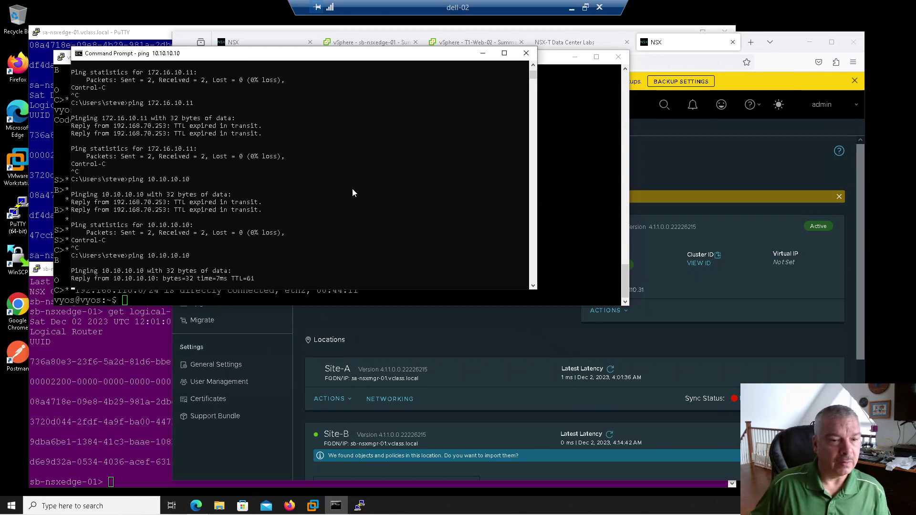
{"action": "key", "text": "ctrl+c"}
Run tracert 172.16.10.11 in Command Prompt.
{"action": "key", "text": "Up"}
{"action": "key", "text": "Up"}
{"action": "key", "text": "Up"}
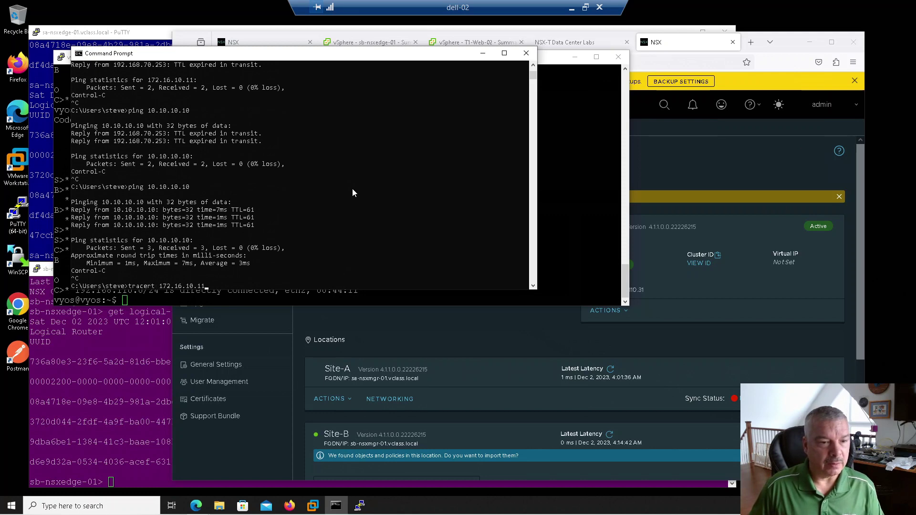
{"action": "key", "text": "Return"}
{"action": "key", "text": "ctrl+c"}
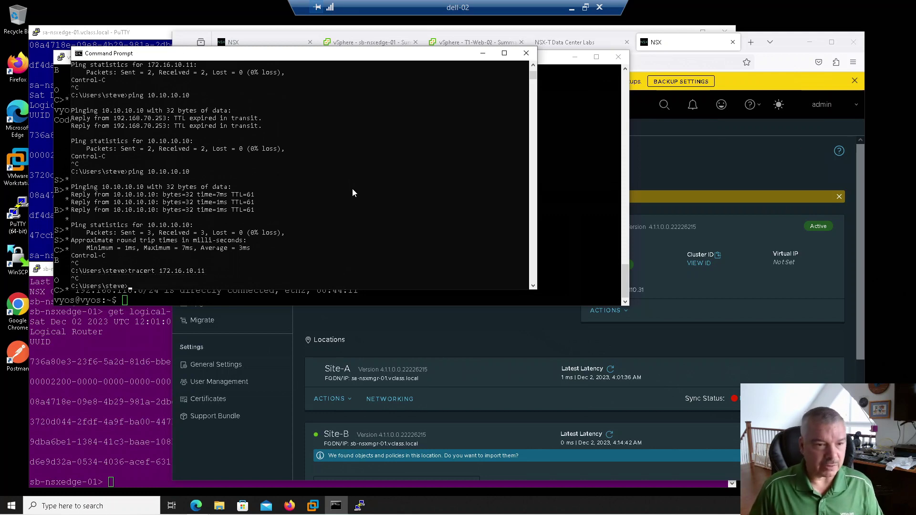
{"action": "key", "text": "Up"}
{"action": "key", "text": "Return"}
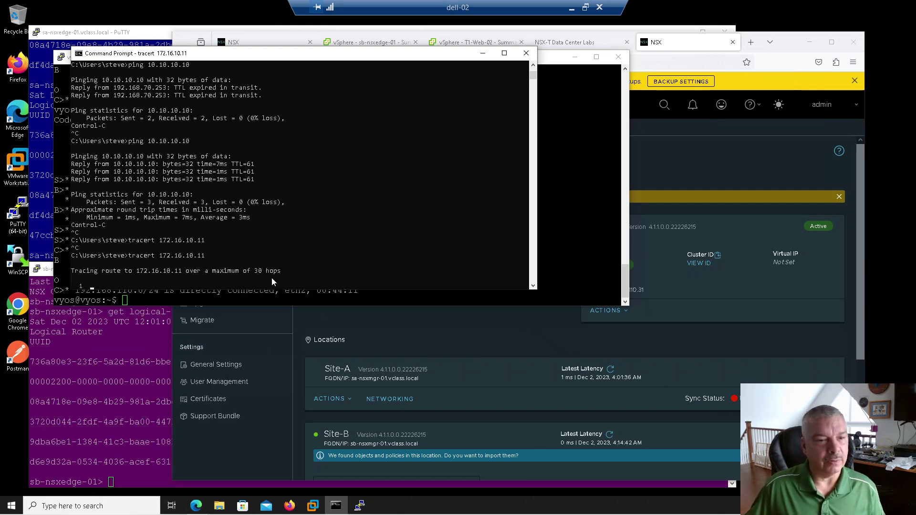
{"action": "left_click", "coordinate": [591, 44]}
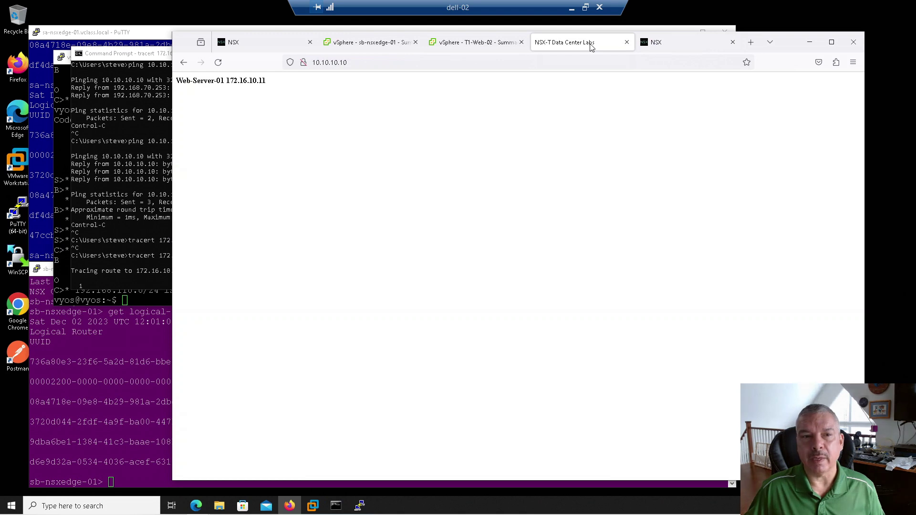
Check that the Firefox page at 10.10.10.10 shows Web-Server-01 172.16.10.11.
{"action": "left_click", "coordinate": [359, 64]}
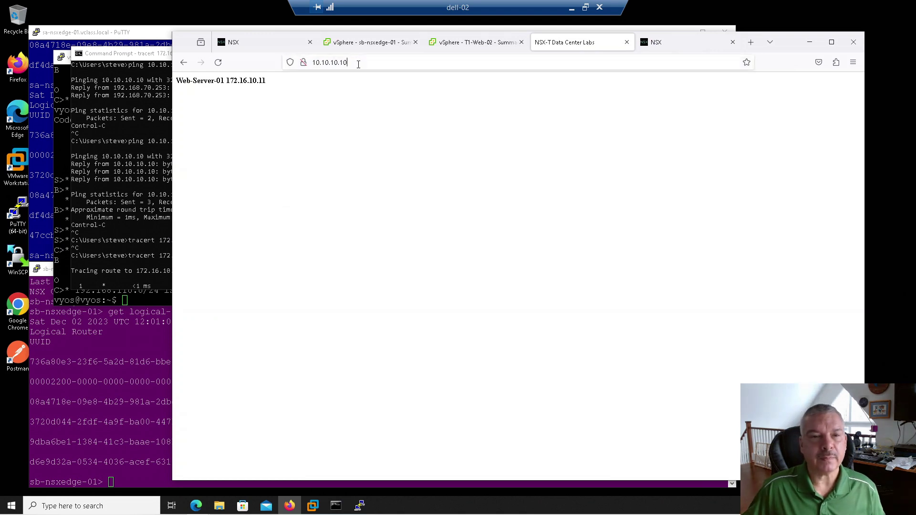
{"action": "left_click", "coordinate": [359, 64]}
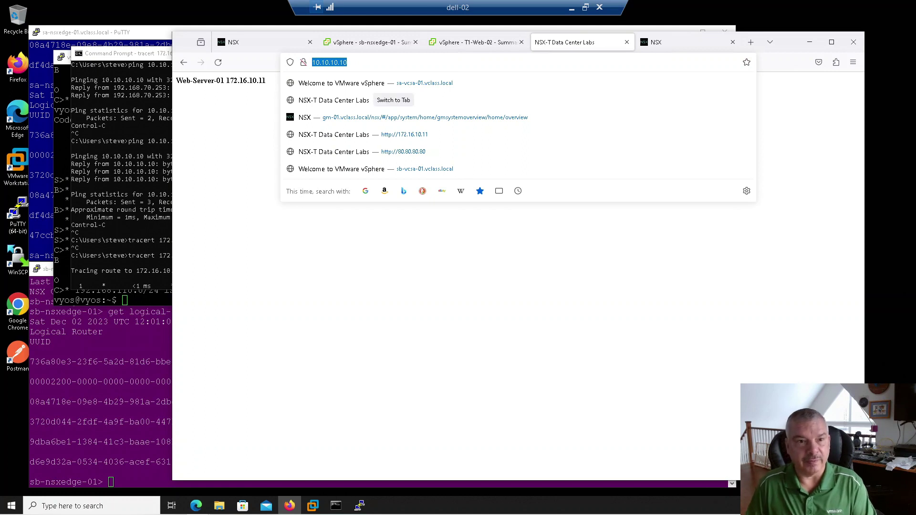
{"action": "left_click", "coordinate": [258, 90]}
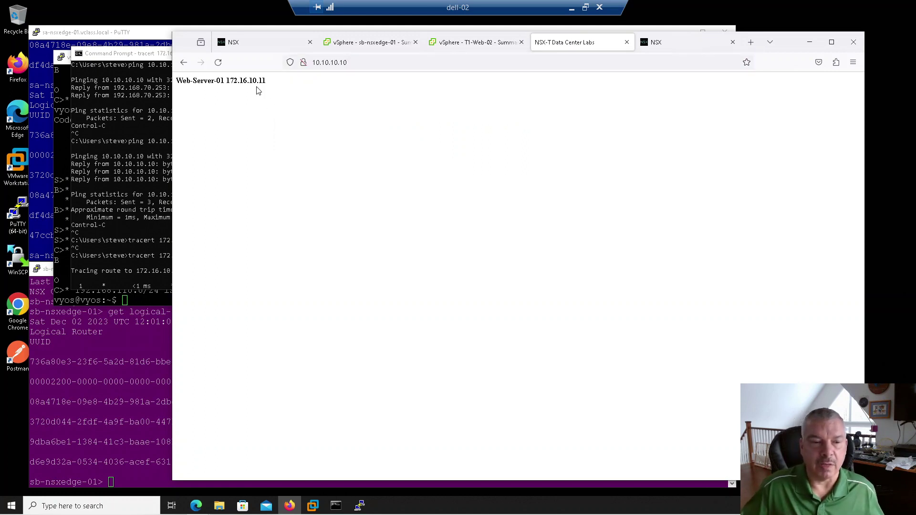
{"action": "left_click", "coordinate": [113, 222]}
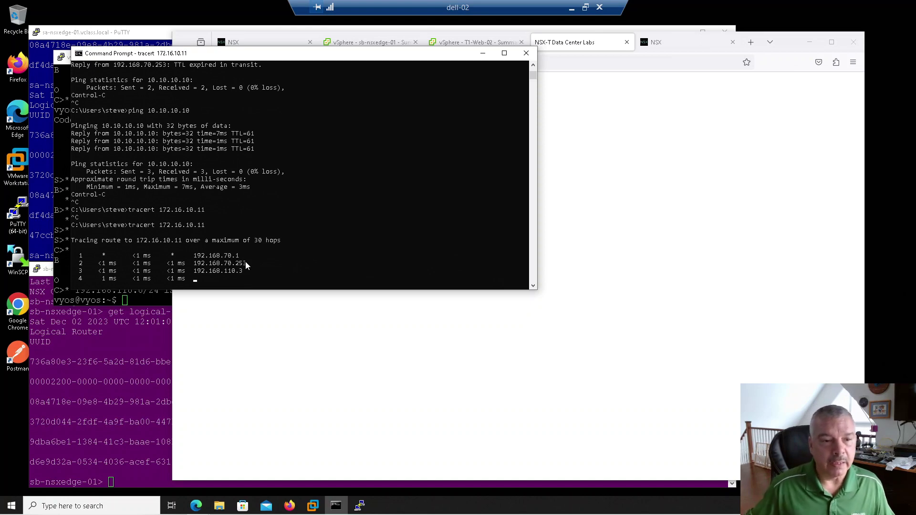
Highlight traceroute hop 3, 192.168.110.3, and scroll through the console history.
{"action": "left_click_drag", "start_coordinate": [192, 270], "coordinate": [246, 276]}
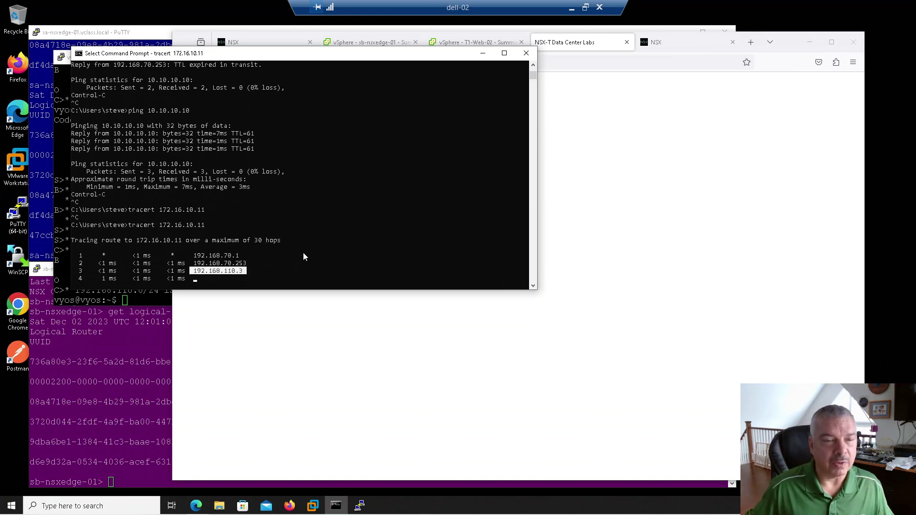
{"action": "scroll", "coordinate": [303, 253], "scroll_direction": "up", "scroll_amount": 2}
{"action": "scroll", "coordinate": [302, 250], "scroll_direction": "up", "scroll_amount": 7}
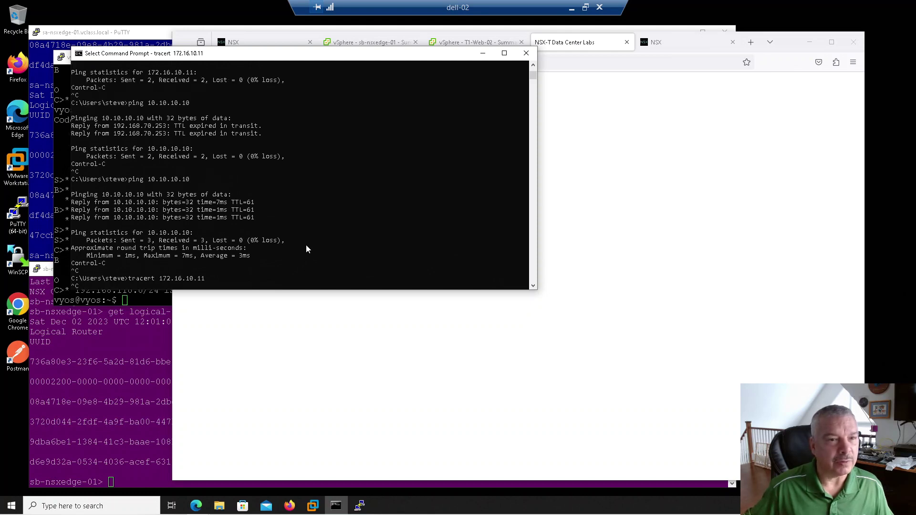
{"action": "scroll", "coordinate": [303, 246], "scroll_direction": "up", "scroll_amount": 10}
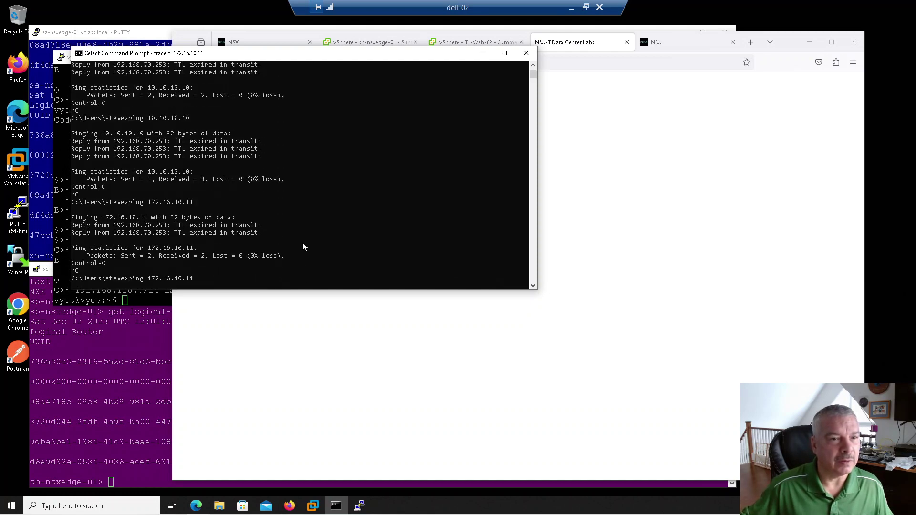
{"action": "scroll", "coordinate": [303, 246], "scroll_direction": "up", "scroll_amount": 7}
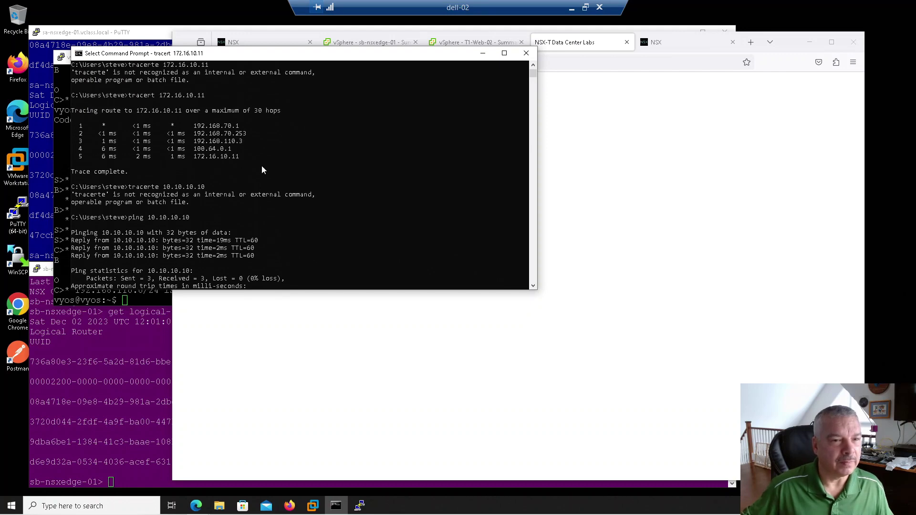
{"action": "scroll", "coordinate": [261, 167], "scroll_direction": "up", "scroll_amount": 1}
{"action": "scroll", "coordinate": [261, 166], "scroll_direction": "up", "scroll_amount": 8}
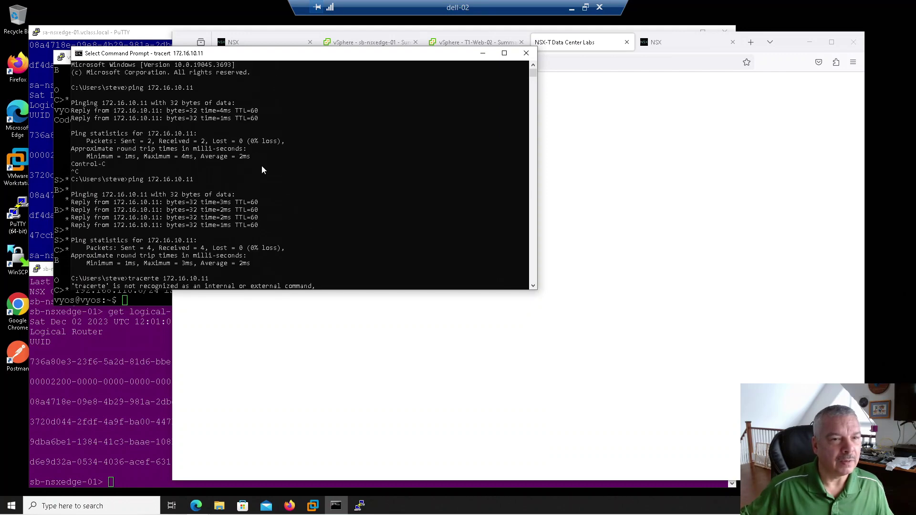
{"action": "scroll", "coordinate": [262, 170], "scroll_direction": "down", "scroll_amount": 9}
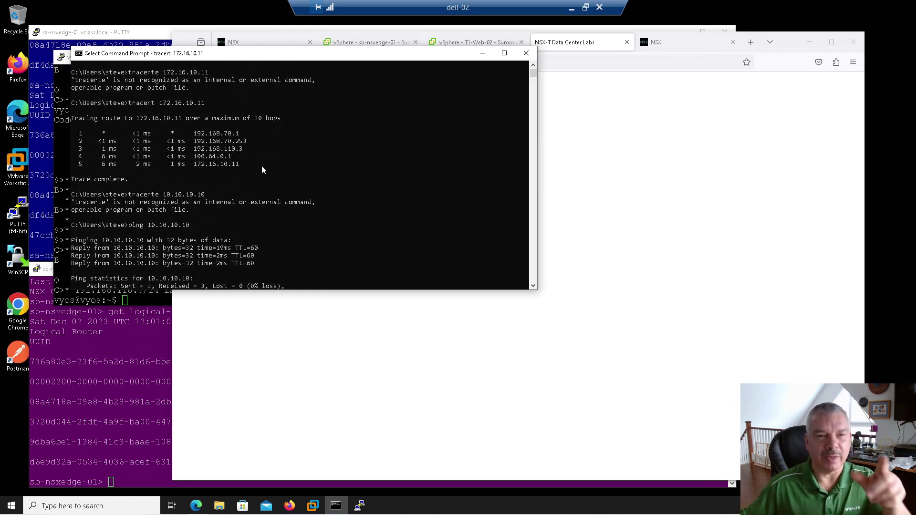
{"action": "scroll", "coordinate": [261, 170], "scroll_direction": "down", "scroll_amount": 12}
{"action": "scroll", "coordinate": [262, 165], "scroll_direction": "down", "scroll_amount": 9}
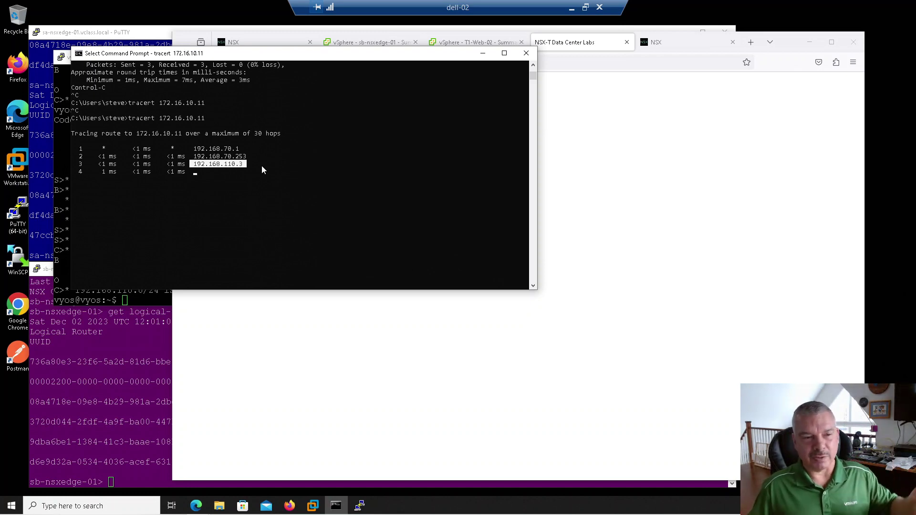
{"action": "scroll", "coordinate": [262, 165], "scroll_direction": "up", "scroll_amount": 1}
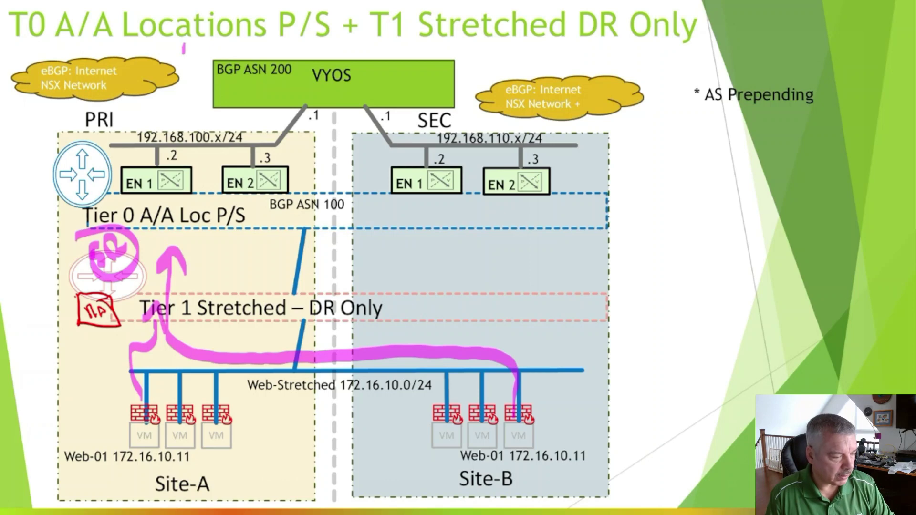
Clear the old ink, circle Site-B's Web-01 172.16.10.11, and cross out Site-A in pink.
{"action": "key", "text": "e"}
{"action": "mouse_move", "coordinate": [451, 446]}
{"action": "left_mouse_down"}
{"action": "mouse_move", "coordinate": [478, 491]}
{"action": "mouse_move", "coordinate": [536, 433]}
{"action": "left_mouse_up"}
{"action": "left_click_drag", "start_coordinate": [44, 109], "coordinate": [265, 513]}
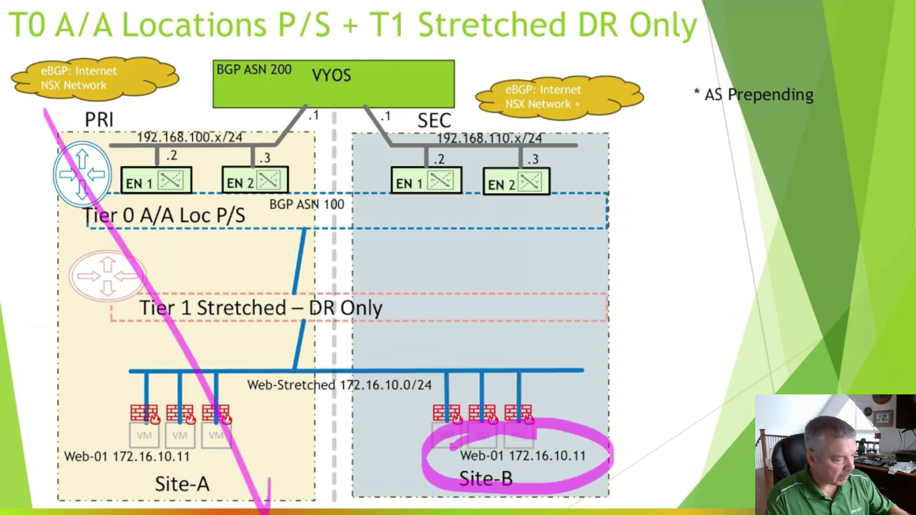
{"action": "left_click_drag", "start_coordinate": [287, 111], "coordinate": [101, 513]}
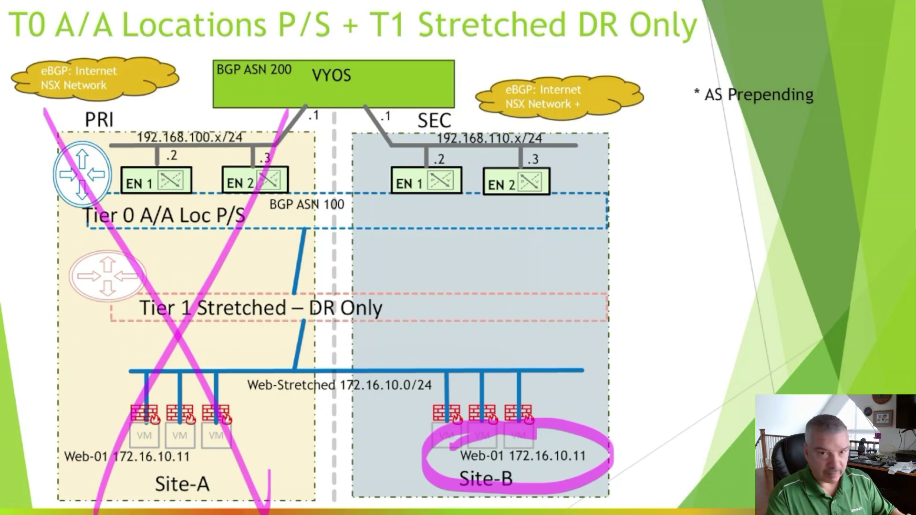
Draw a pink arrow from VYOS through the SEC area down to Site-B's web segment.
{"action": "left_click_drag", "start_coordinate": [329, 35], "coordinate": [461, 267]}
{"action": "left_click_drag", "start_coordinate": [447, 223], "coordinate": [489, 239]}
{"action": "left_click_drag", "start_coordinate": [500, 384], "coordinate": [497, 429]}
{"action": "left_click_drag", "start_coordinate": [470, 260], "coordinate": [513, 368]}
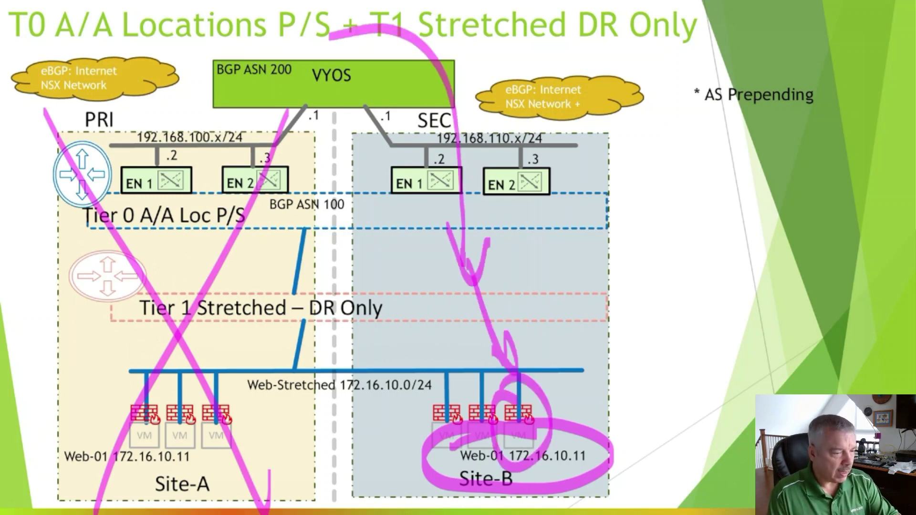
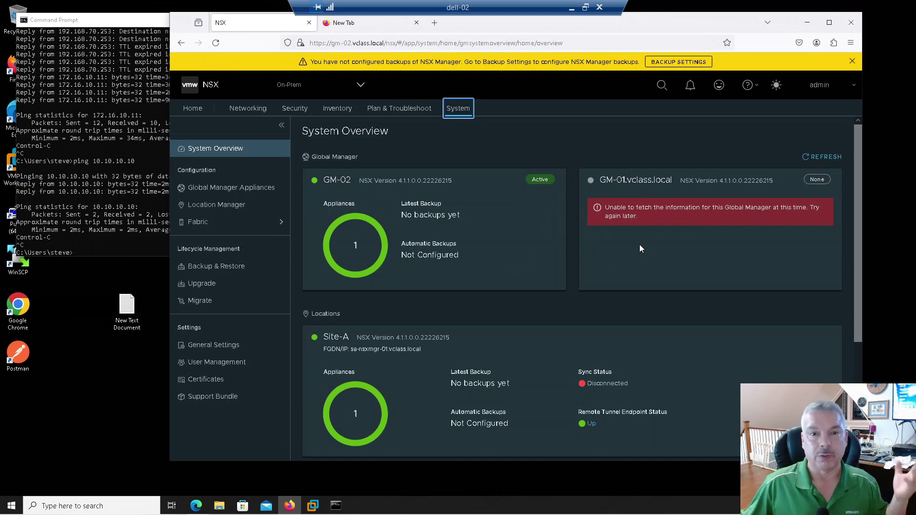
Remove old GM-01 from the federation in Location Manager, then return to Command Prompt.
{"action": "left_click", "coordinate": [212, 205]}
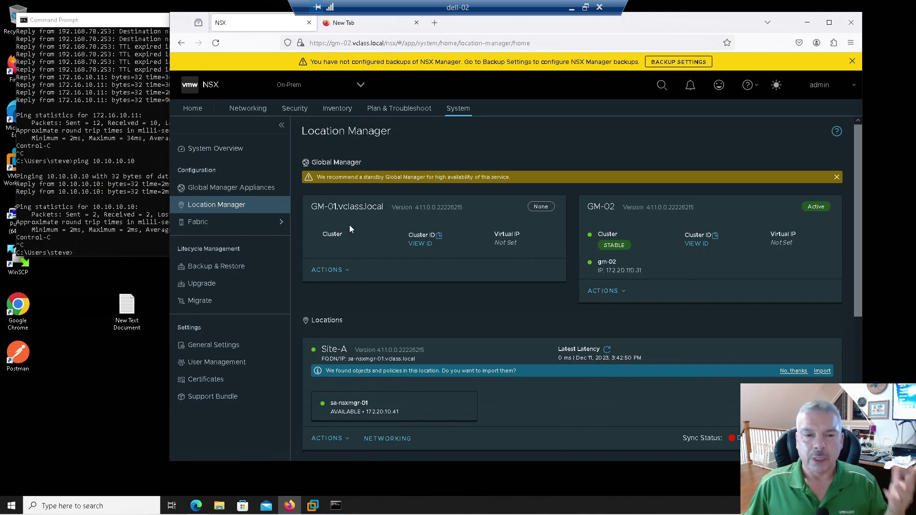
{"action": "left_click", "coordinate": [319, 271]}
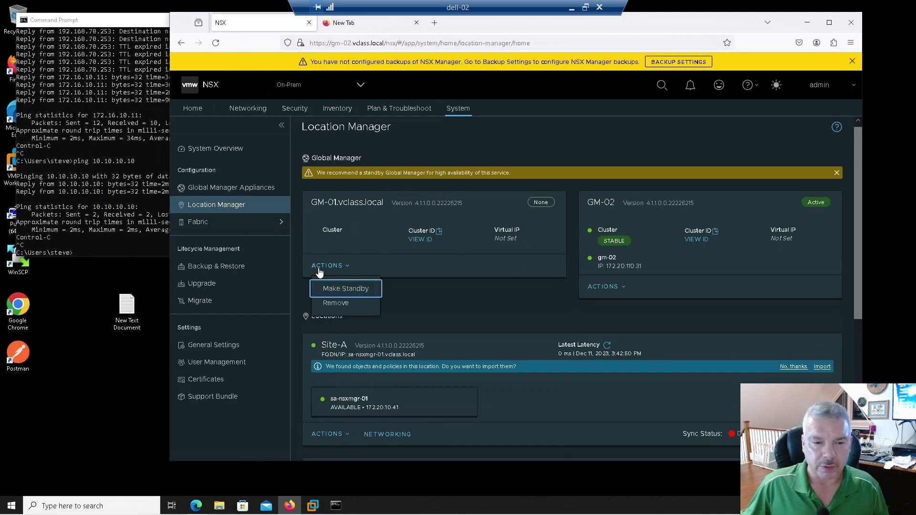
{"action": "left_click", "coordinate": [330, 303]}
{"action": "left_click", "coordinate": [621, 280]}
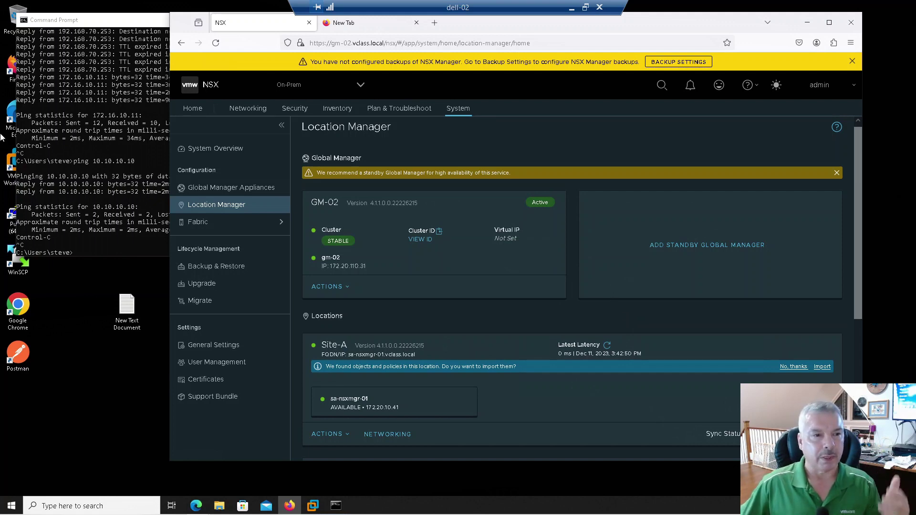
{"action": "left_click", "coordinate": [73, 119]}
Rerun ping 10.10.10.10, stop it after 2 of 2 replies, and go back to NSX.
{"action": "key", "text": "Up"}
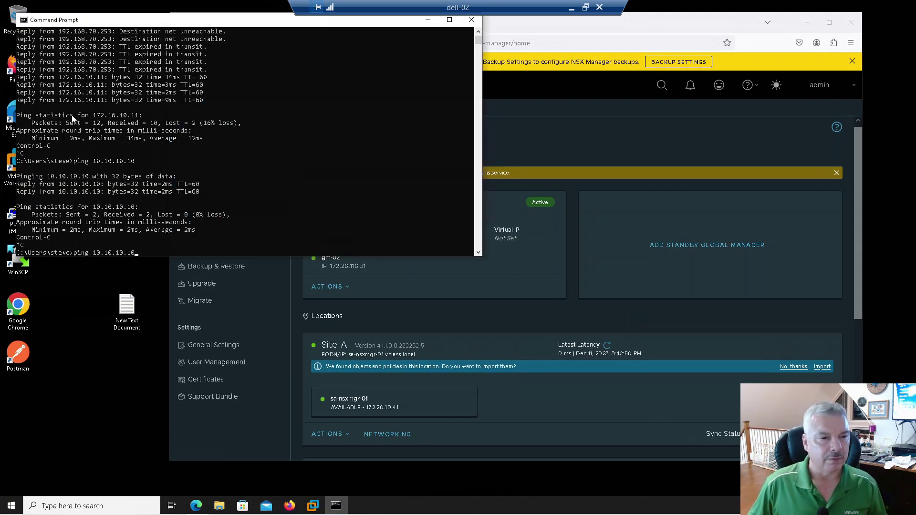
{"action": "key", "text": "Return"}
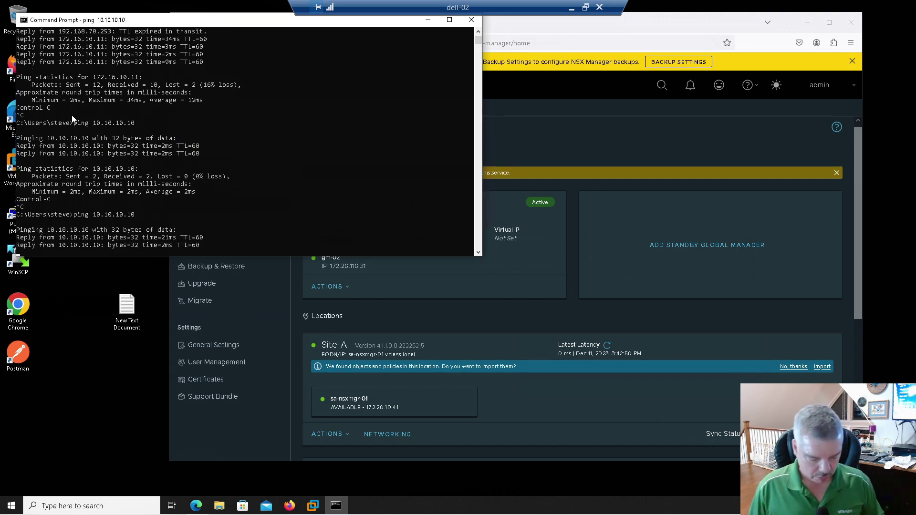
{"action": "key", "text": "ctrl+c"}
{"action": "left_click", "coordinate": [514, 107]}
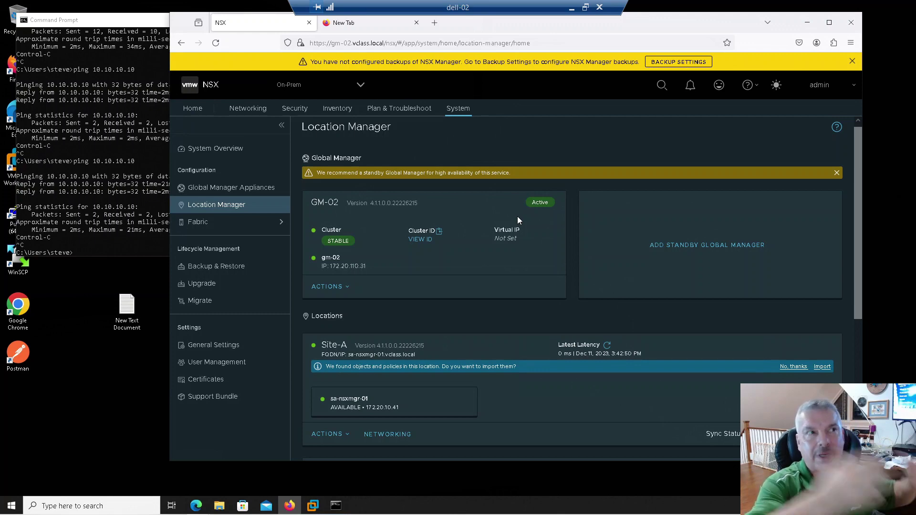
Fill the Add Standby Global Manager form: name GM-01, FQDN gm-01.vclass.local, saved admin credentials.
{"action": "left_click", "coordinate": [660, 255]}
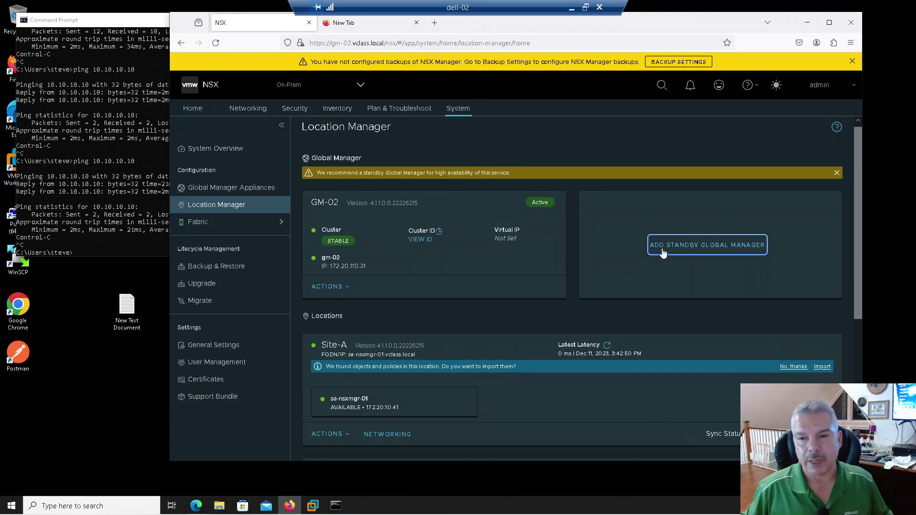
{"action": "left_click", "coordinate": [531, 198]}
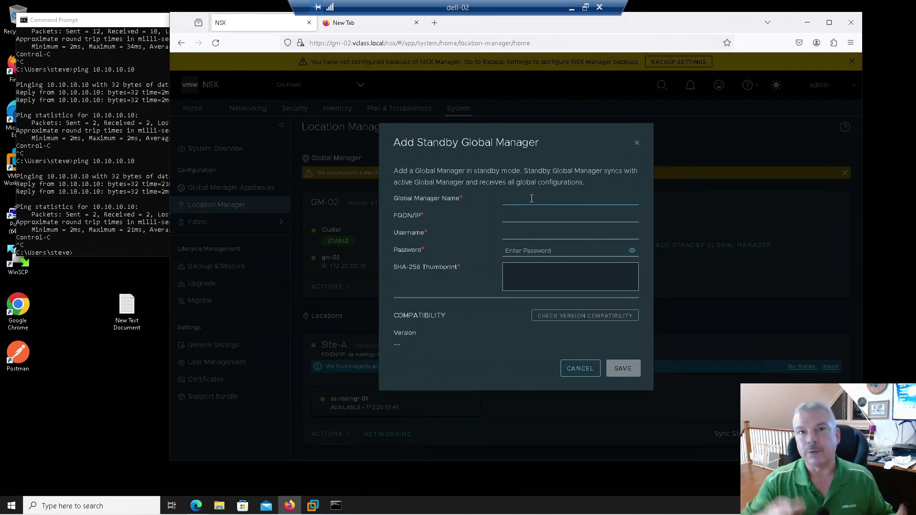
{"action": "type", "text": "gm-01.vclass.local"}
{"action": "key", "text": "Tab"}
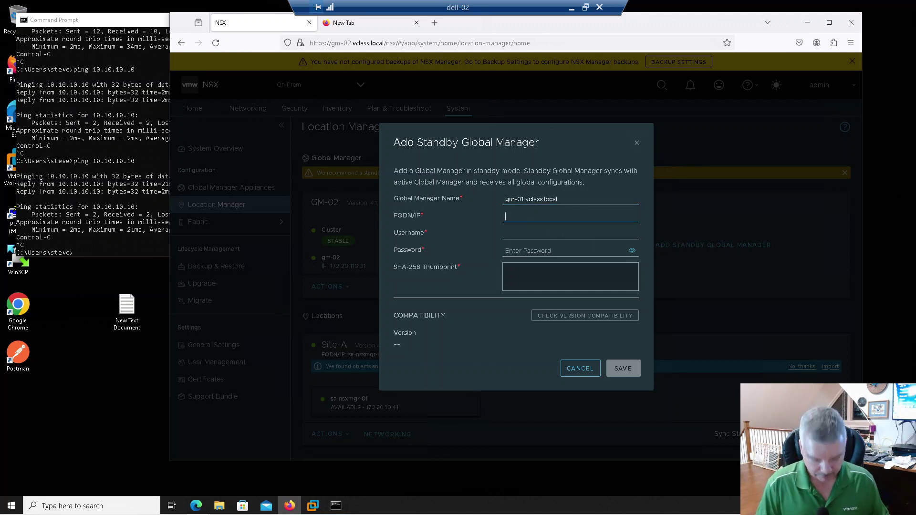
{"action": "type", "text": "gm-01"}
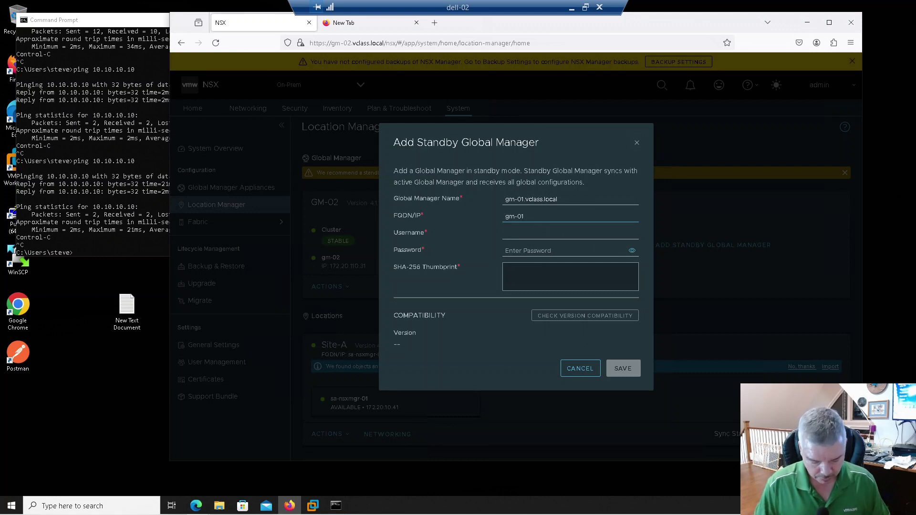
{"action": "type", "text": ".vclass.local"}
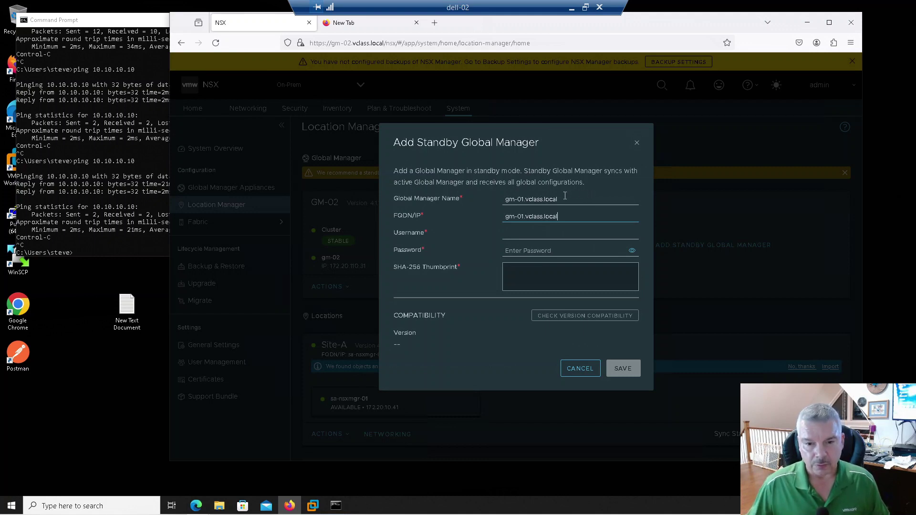
{"action": "key", "text": "shift+Tab"}
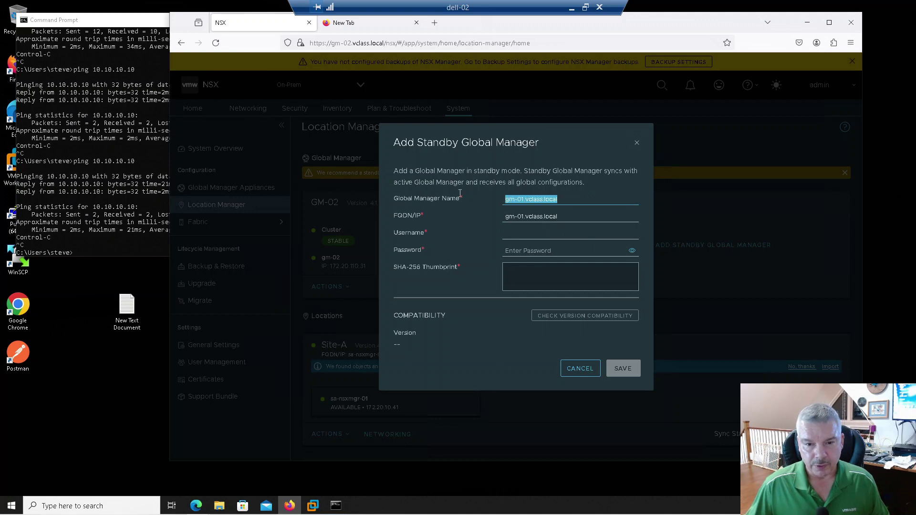
{"action": "type", "text": "GM-01"}
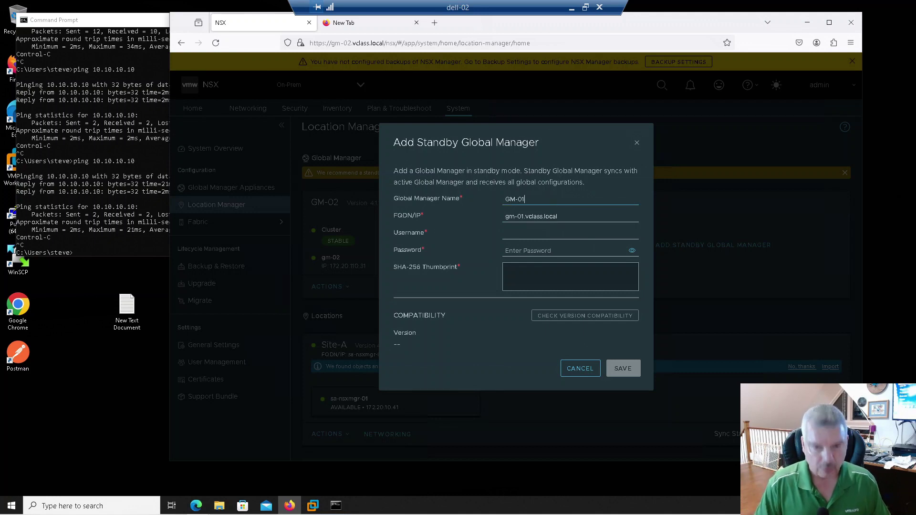
{"action": "left_click", "coordinate": [525, 232]}
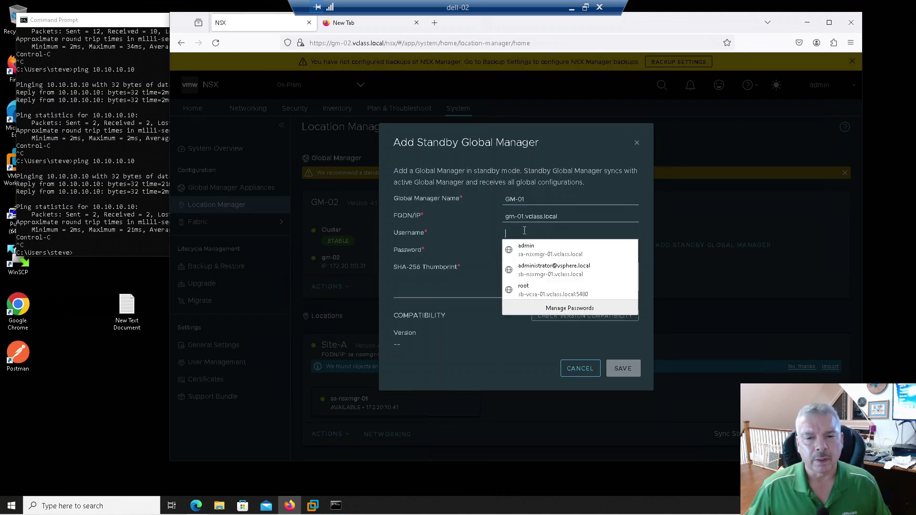
{"action": "left_click", "coordinate": [525, 246]}
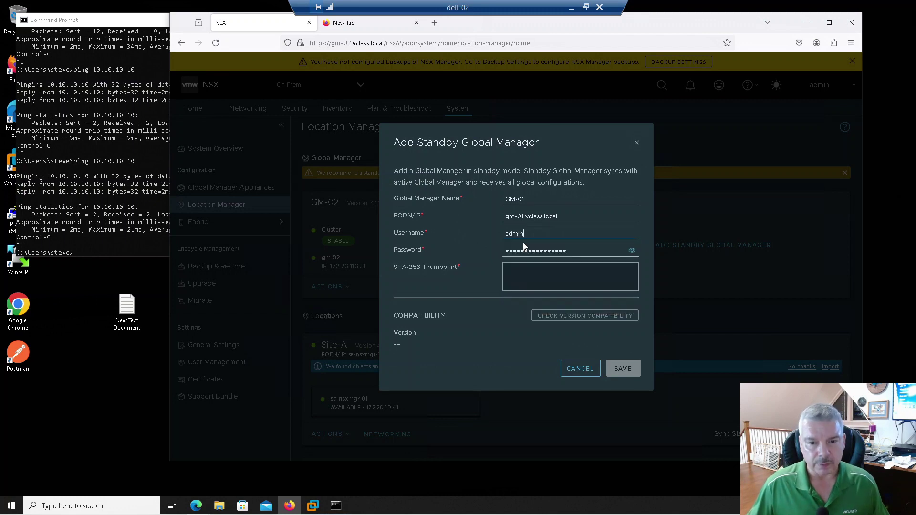
{"action": "left_click", "coordinate": [523, 274]}
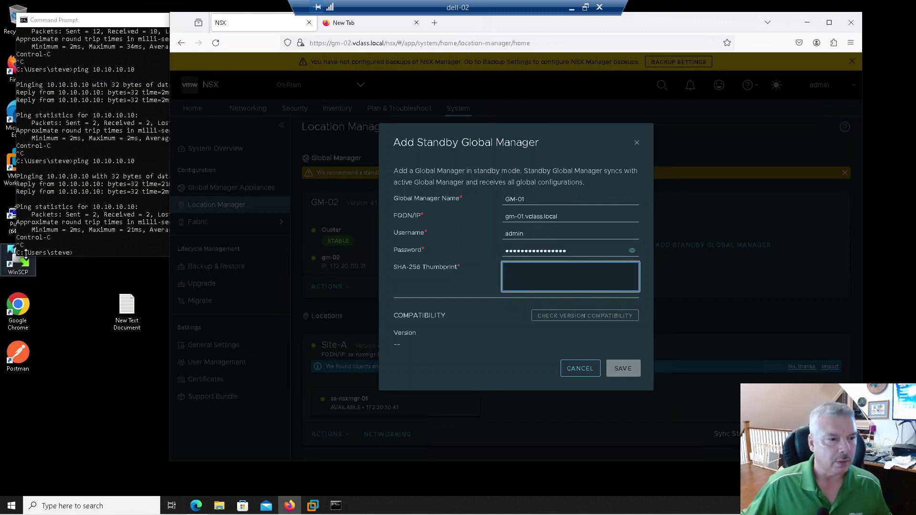
Connect to gm-01.vclass.local in PuTTY using the saved GM-01 session and log in as admin.
{"action": "double_click", "coordinate": [11, 215]}
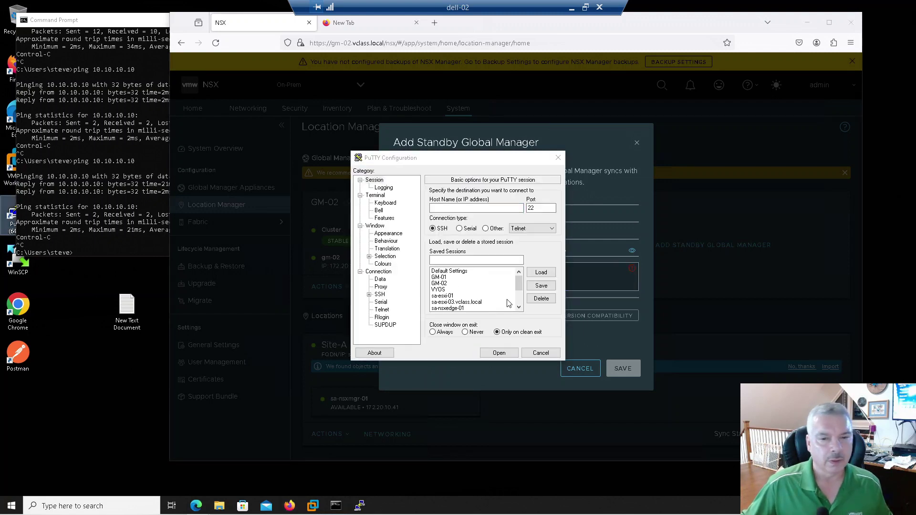
{"action": "left_click_drag", "start_coordinate": [520, 285], "coordinate": [519, 294]}
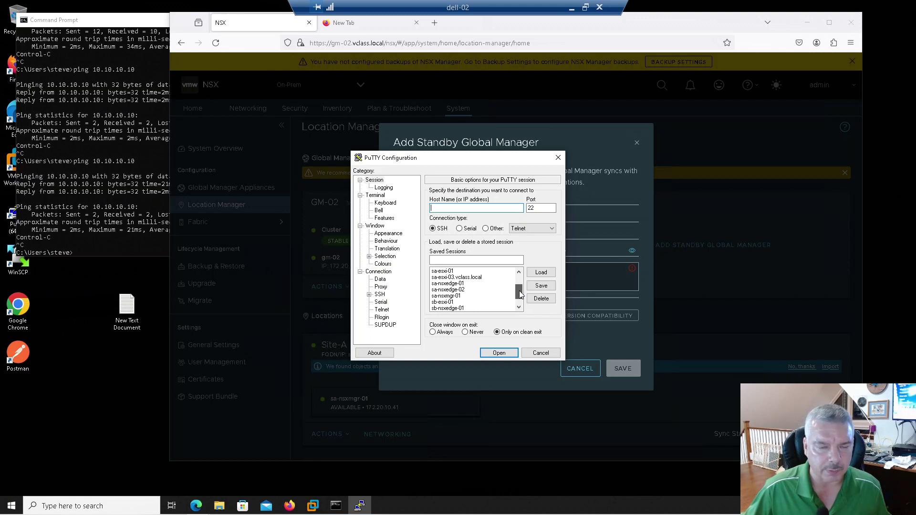
{"action": "left_click_drag", "start_coordinate": [520, 294], "coordinate": [521, 258]}
{"action": "left_click", "coordinate": [444, 279]}
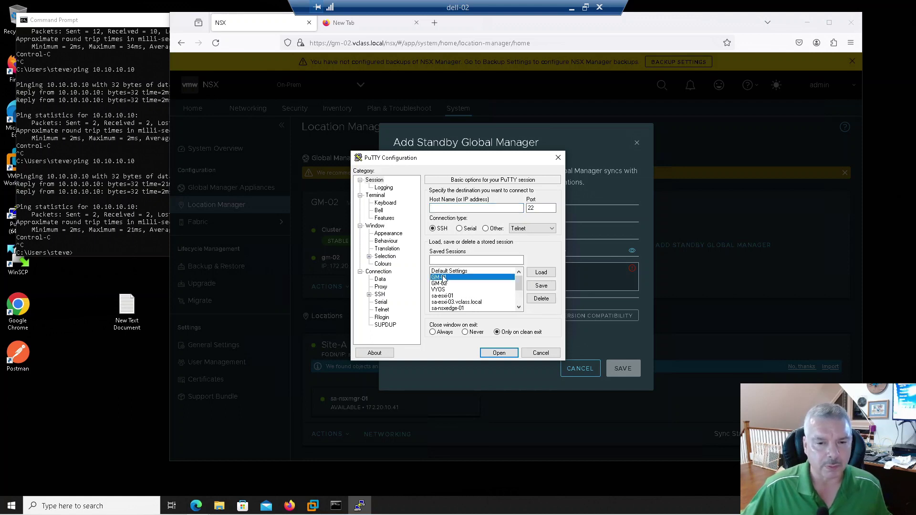
{"action": "left_click", "coordinate": [541, 273]}
{"action": "left_click", "coordinate": [495, 355]}
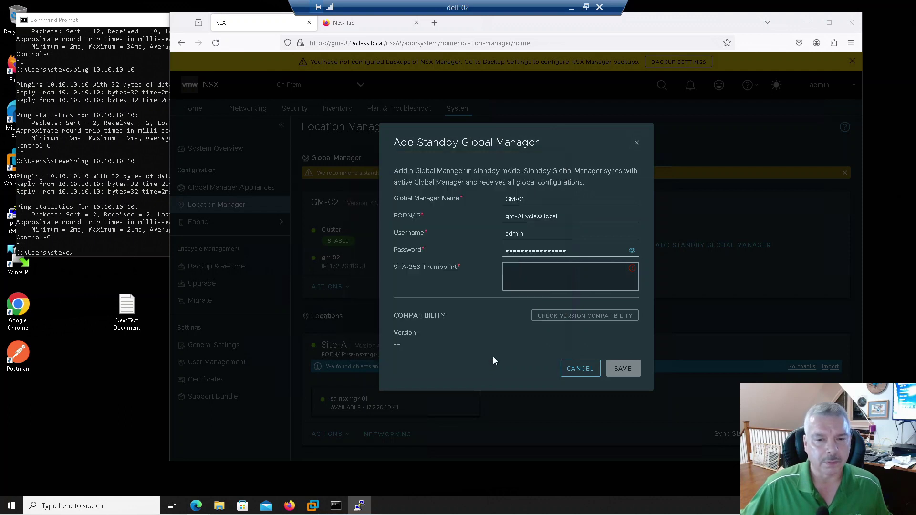
{"action": "type", "text": "admin"}
{"action": "key", "text": "Return"}
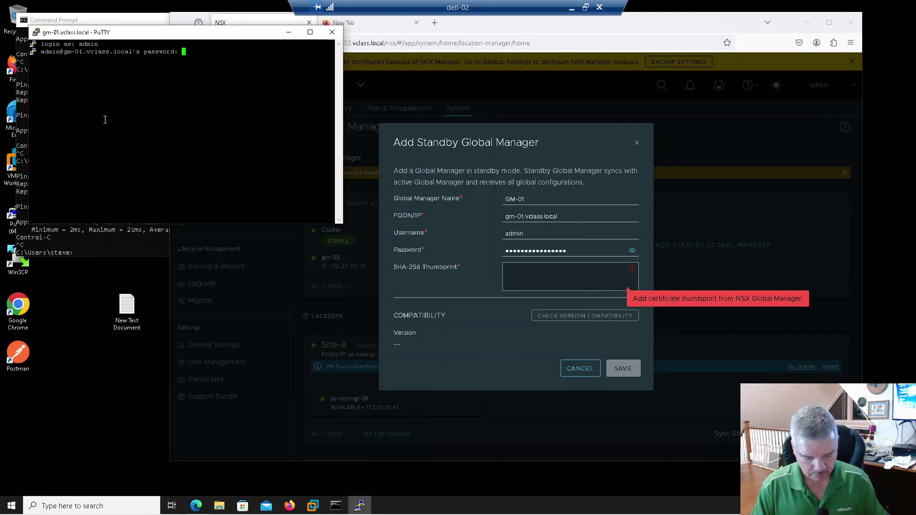
{"action": "key", "text": "Return"}
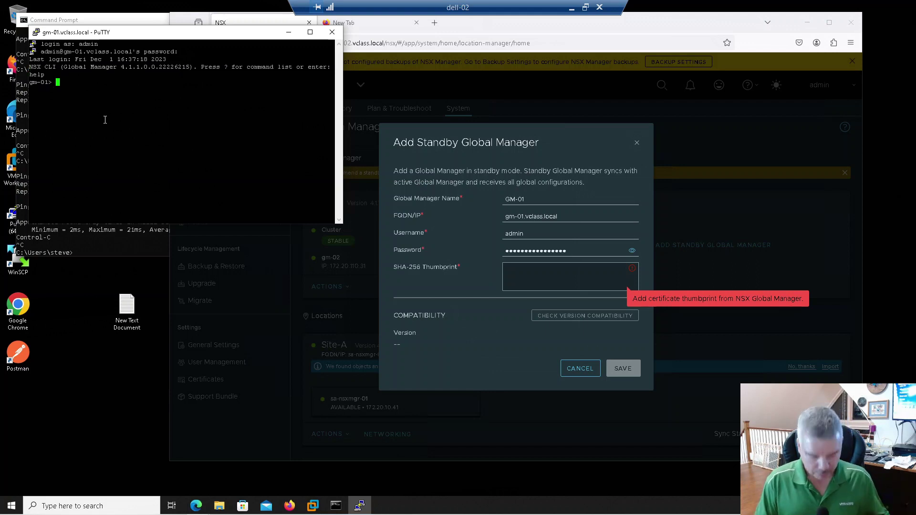
Run 'get certificate api thumbprint' and copy GM-01's thumbprint hash.
{"action": "type", "text": "get cert"}
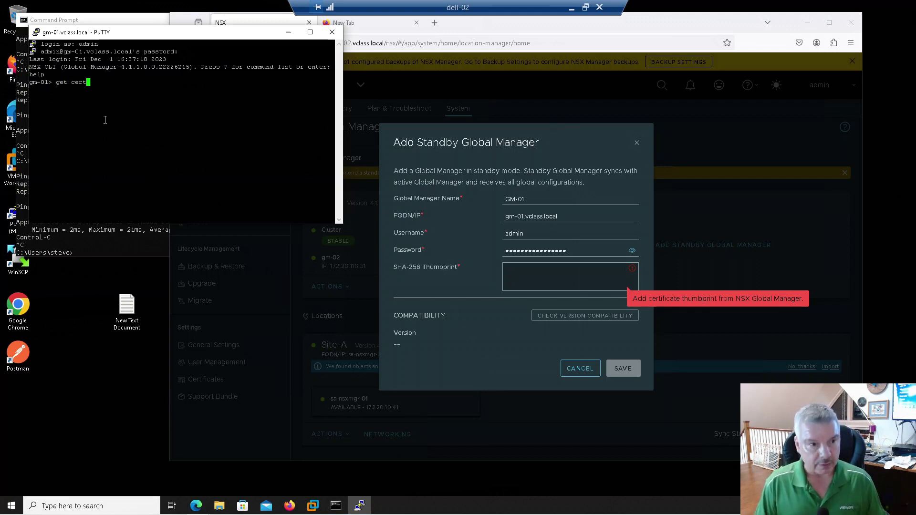
{"action": "key", "text": "Tab"}
{"action": "type", "text": "api thu"}
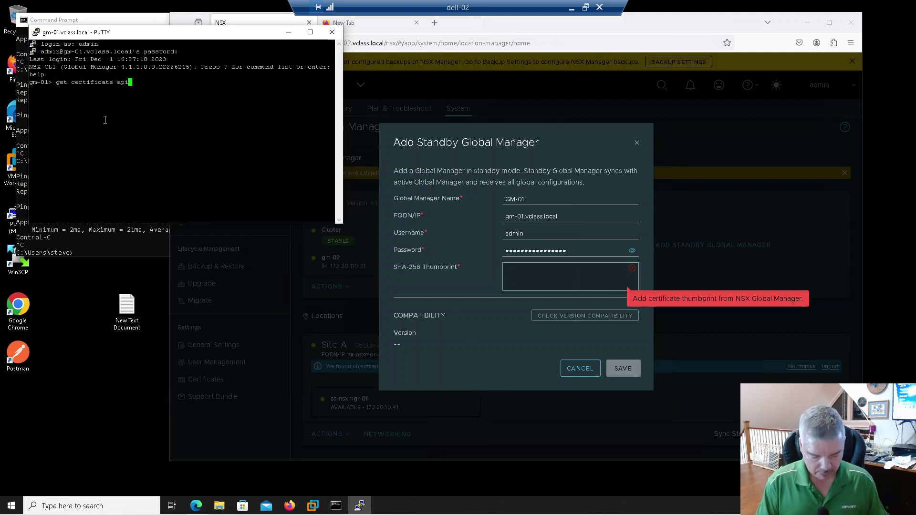
{"action": "key", "text": "Tab"}
{"action": "key", "text": "Return"}
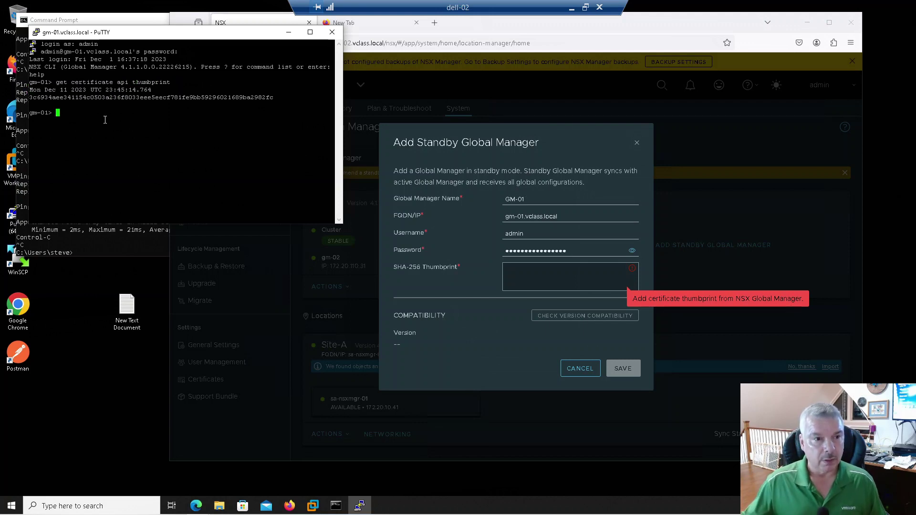
{"action": "double_click", "coordinate": [118, 98]}
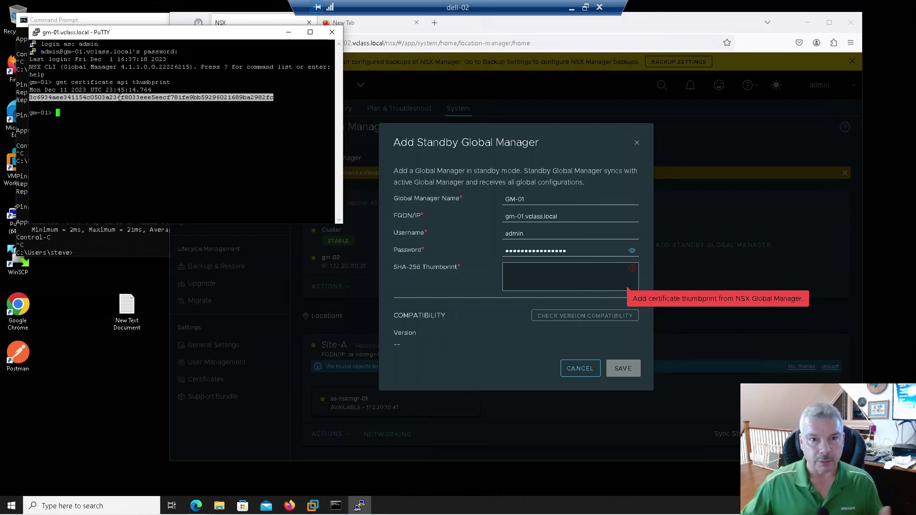
{"action": "left_click", "coordinate": [521, 271]}
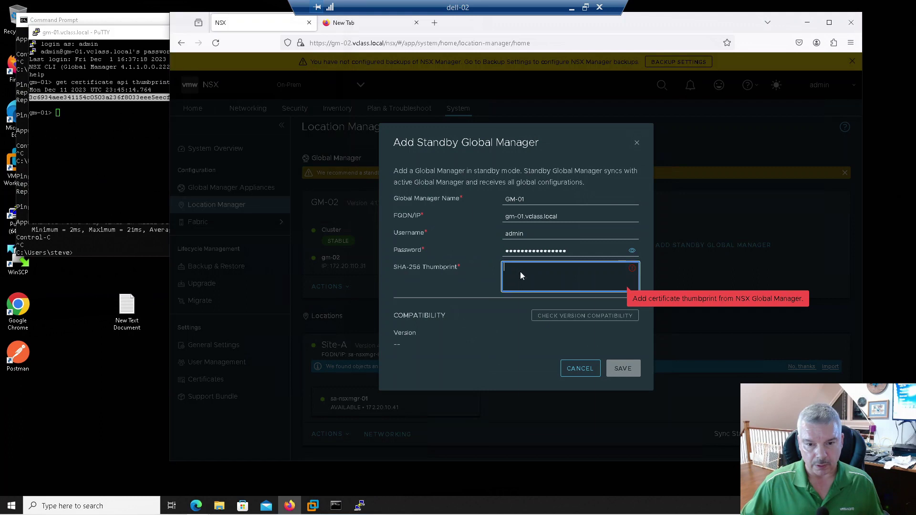
Paste GM-01's thumbprint, check version compatibility, and save it as the standby Global Manager.
{"action": "right_click", "coordinate": [521, 273]}
{"action": "left_click", "coordinate": [546, 344]}
{"action": "left_click", "coordinate": [587, 316]}
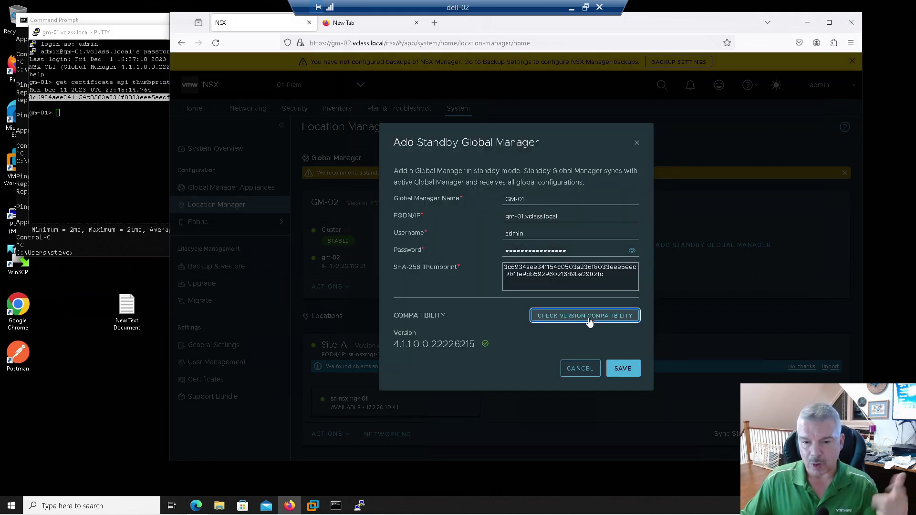
{"action": "left_click", "coordinate": [619, 369]}
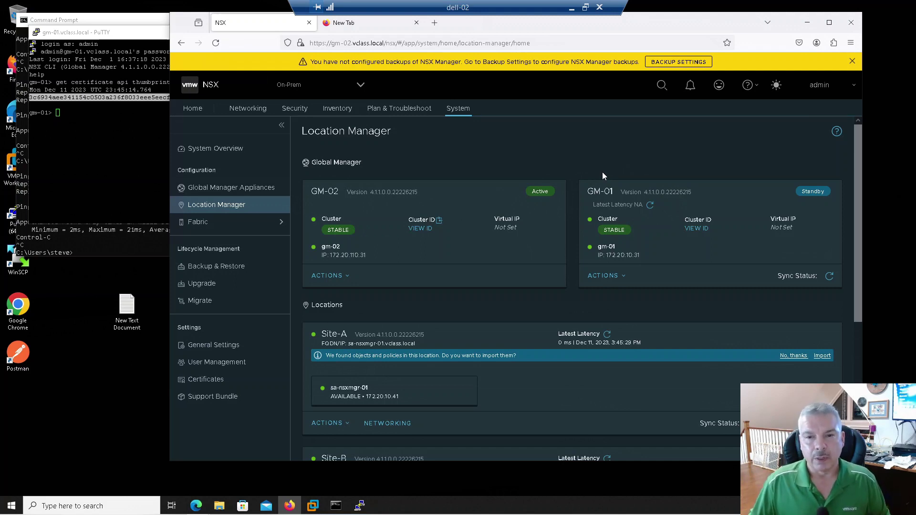
{"action": "left_click", "coordinate": [590, 277]}
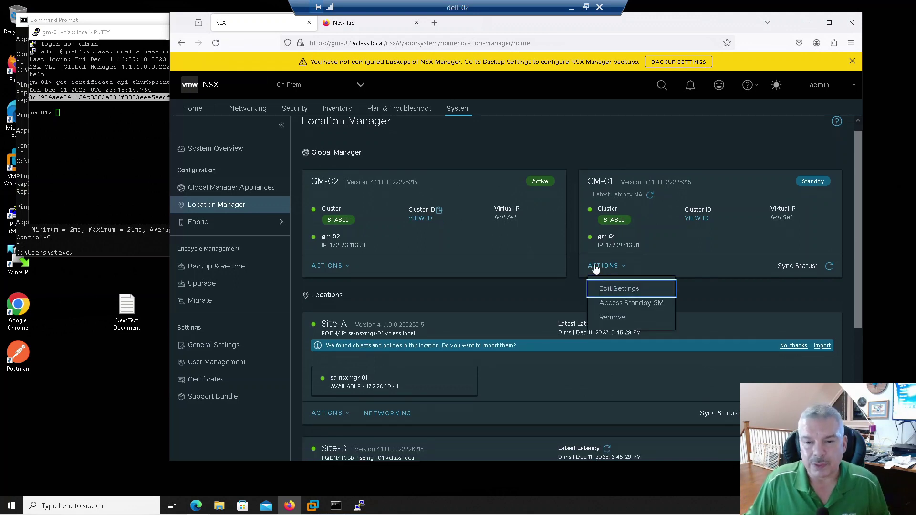
{"action": "left_click", "coordinate": [589, 127]}
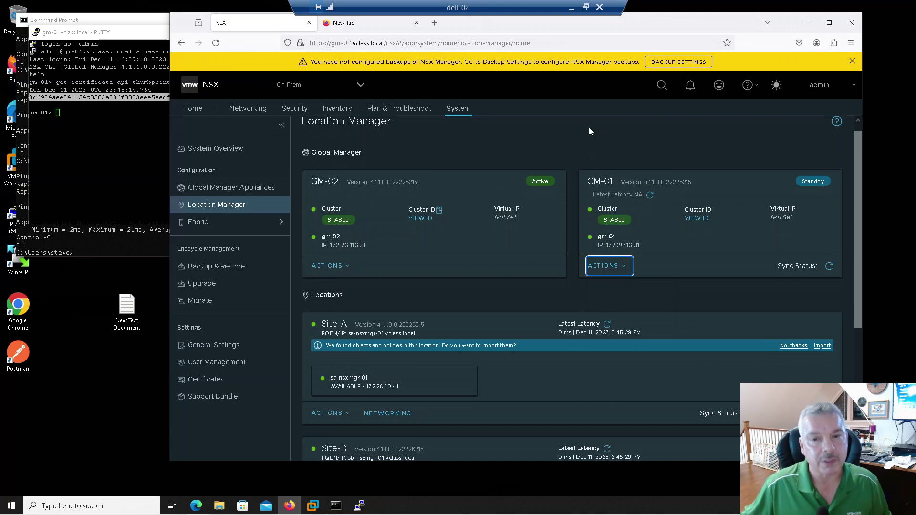